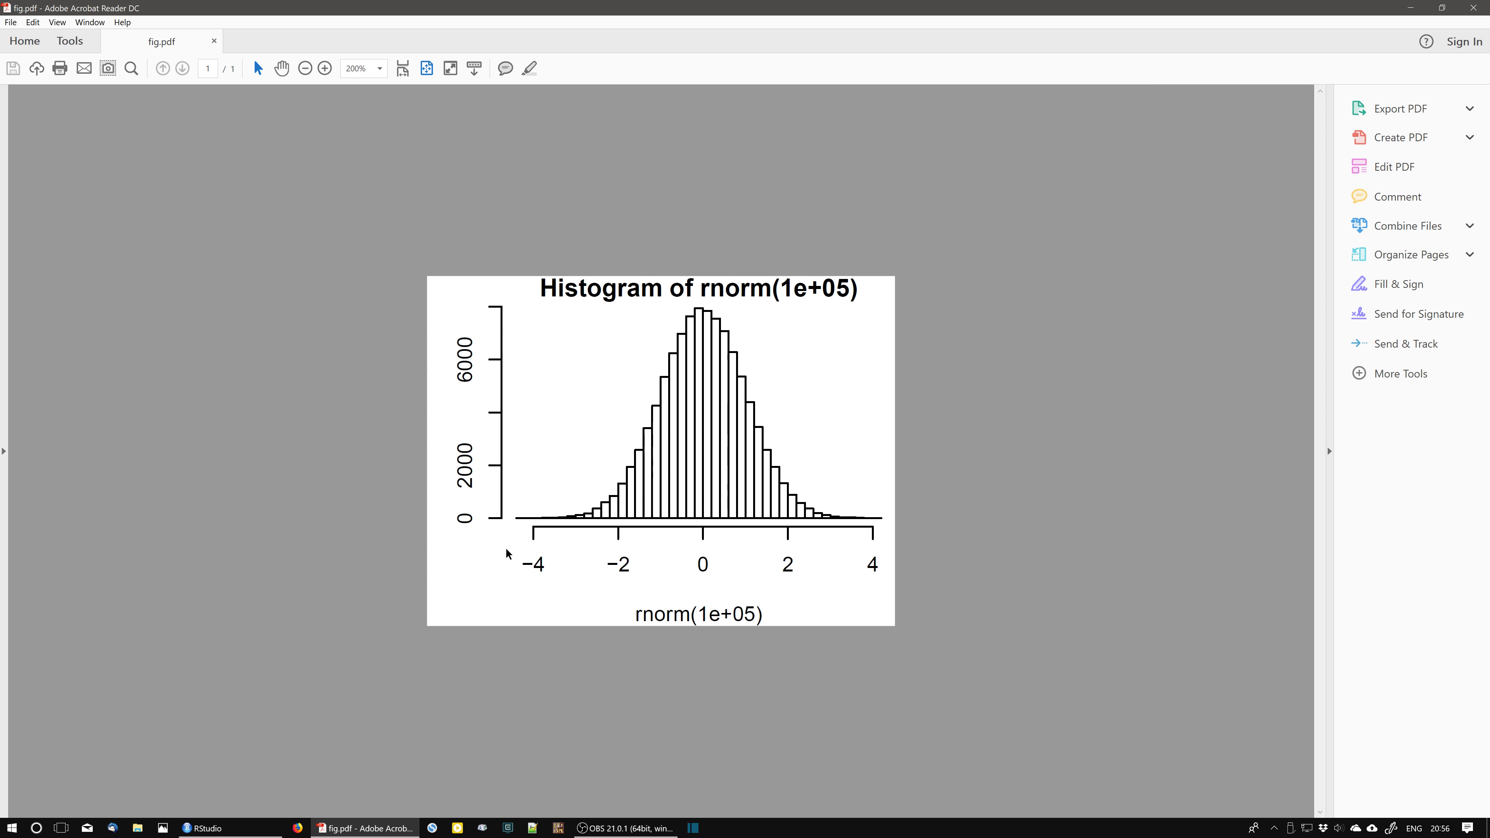
- Zoom fig.pdf to 150% and show its document properties: 1.96 KB, 3.14 x 2.35 in page
key("ctrl+minus")
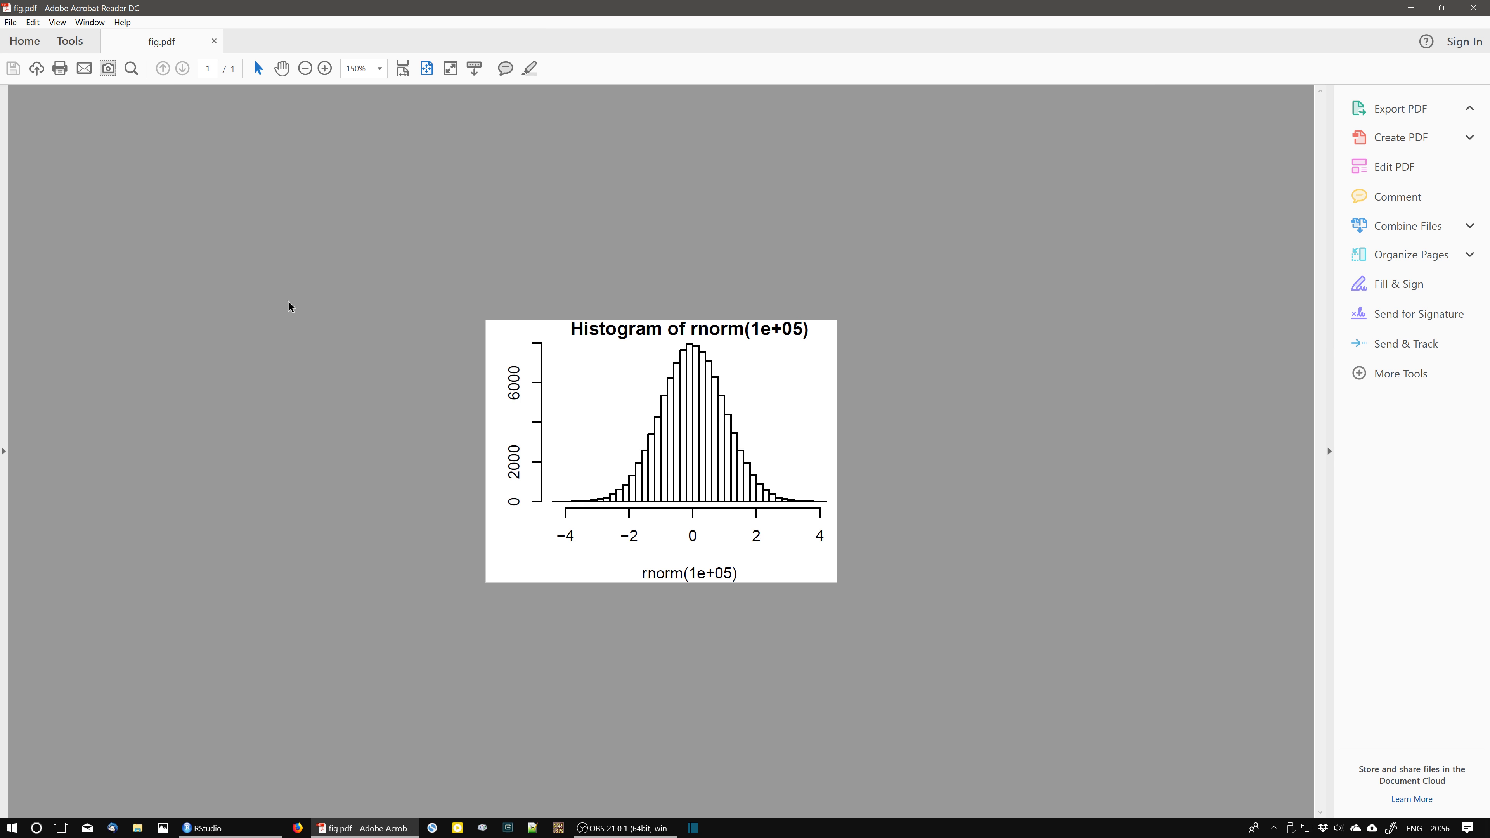
key("ctrl+d")
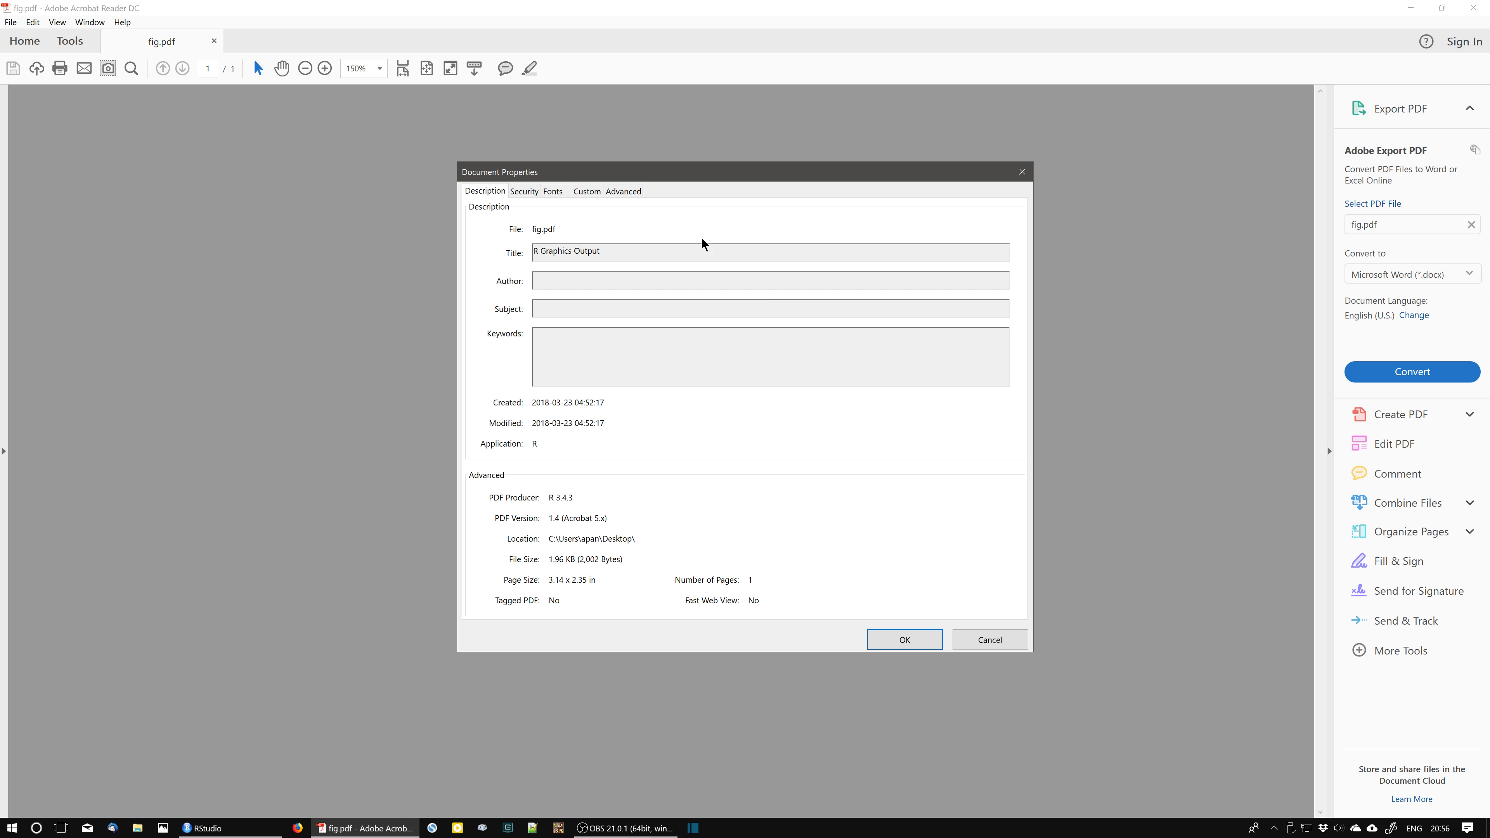
- Move the Document Properties dialog aside, then close it with OK
left_click_drag(696, 176, 1169, 246)
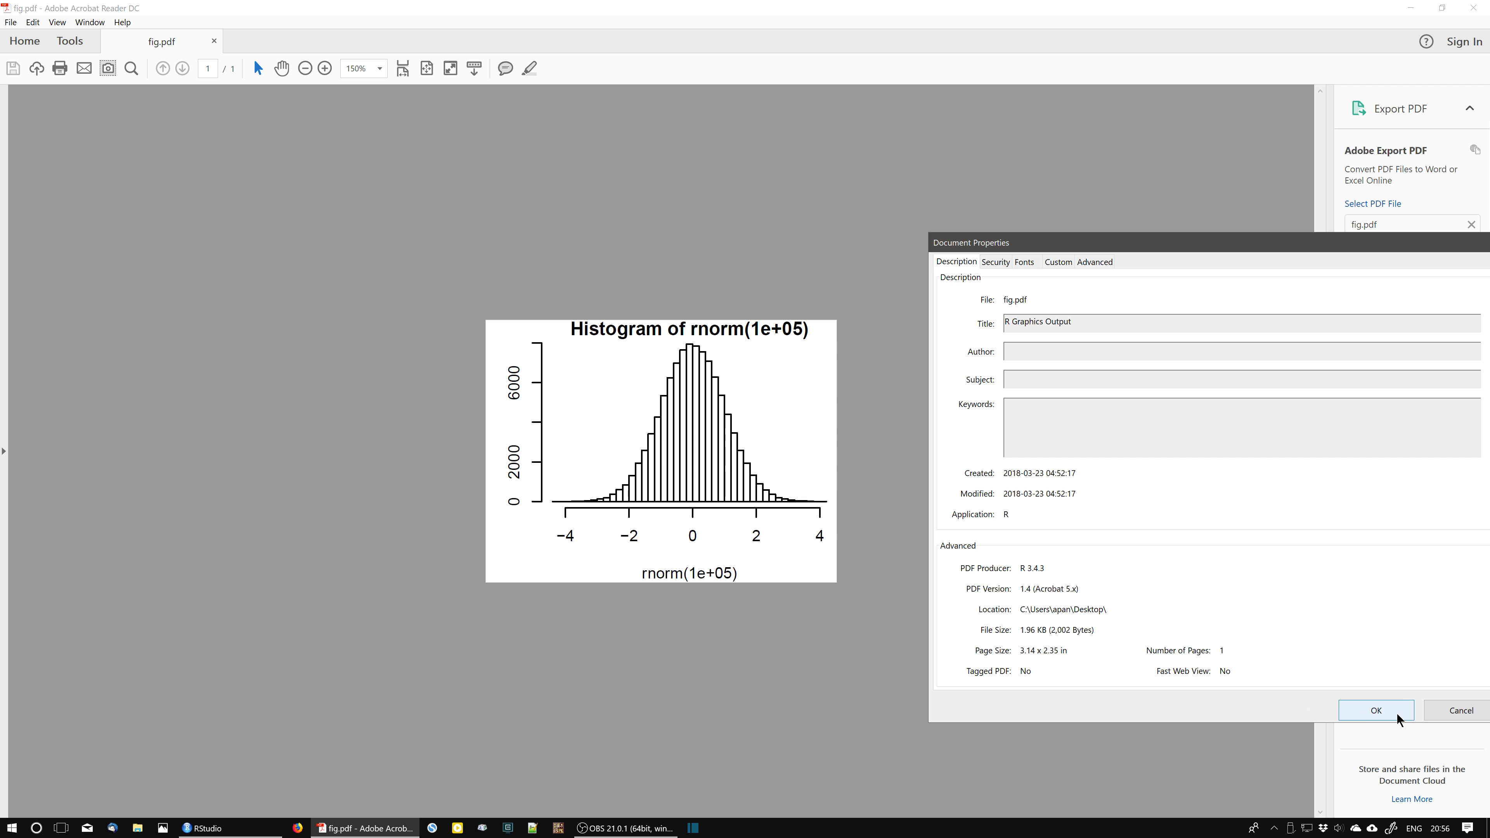
left_click(1375, 711)
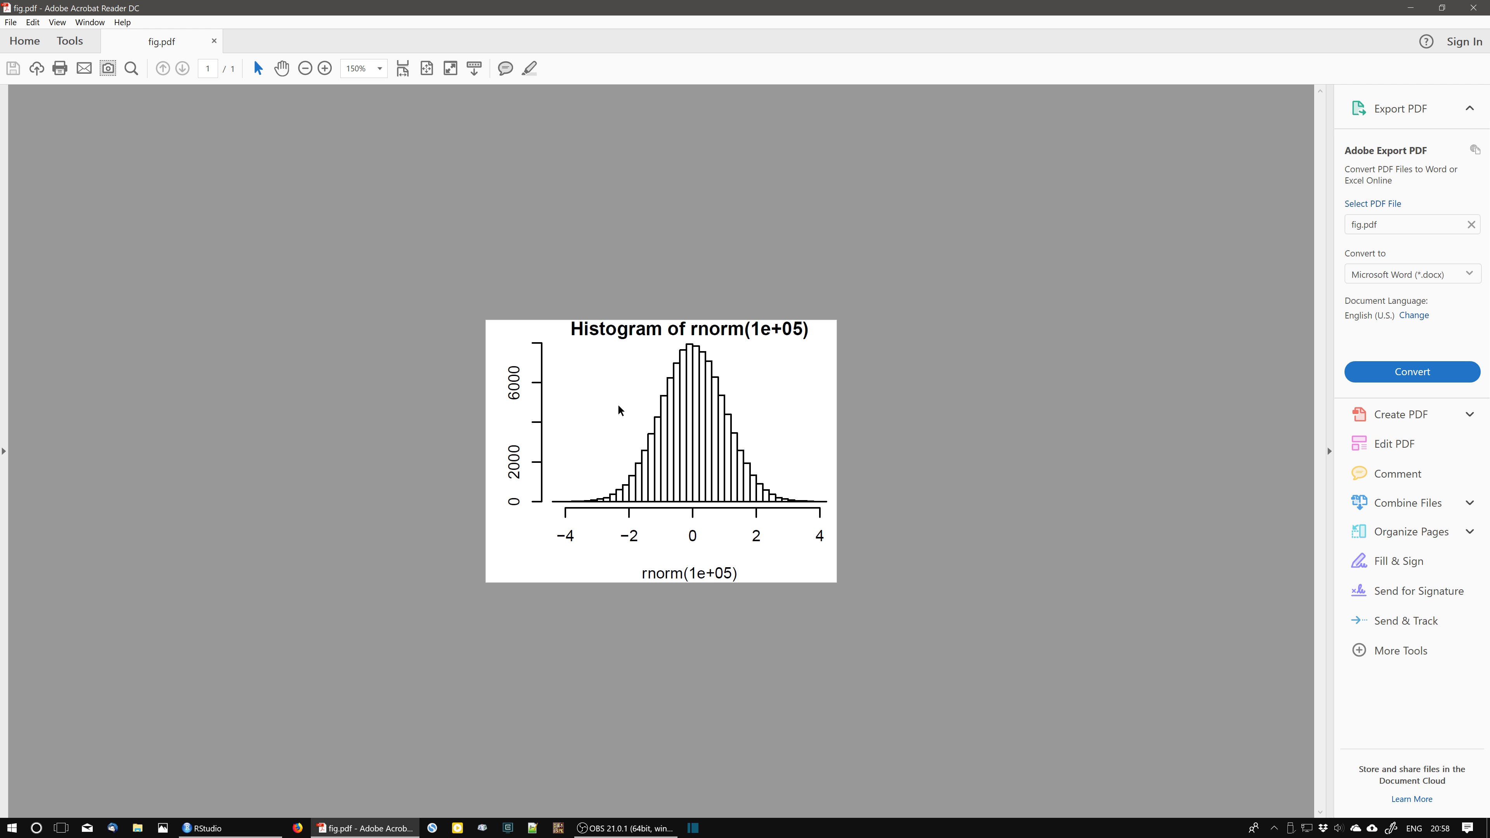
- Quit Acrobat, search 'gimp' in Firefox, visit gimp.org, then close Firefox and both tabs
left_click(1474, 8)
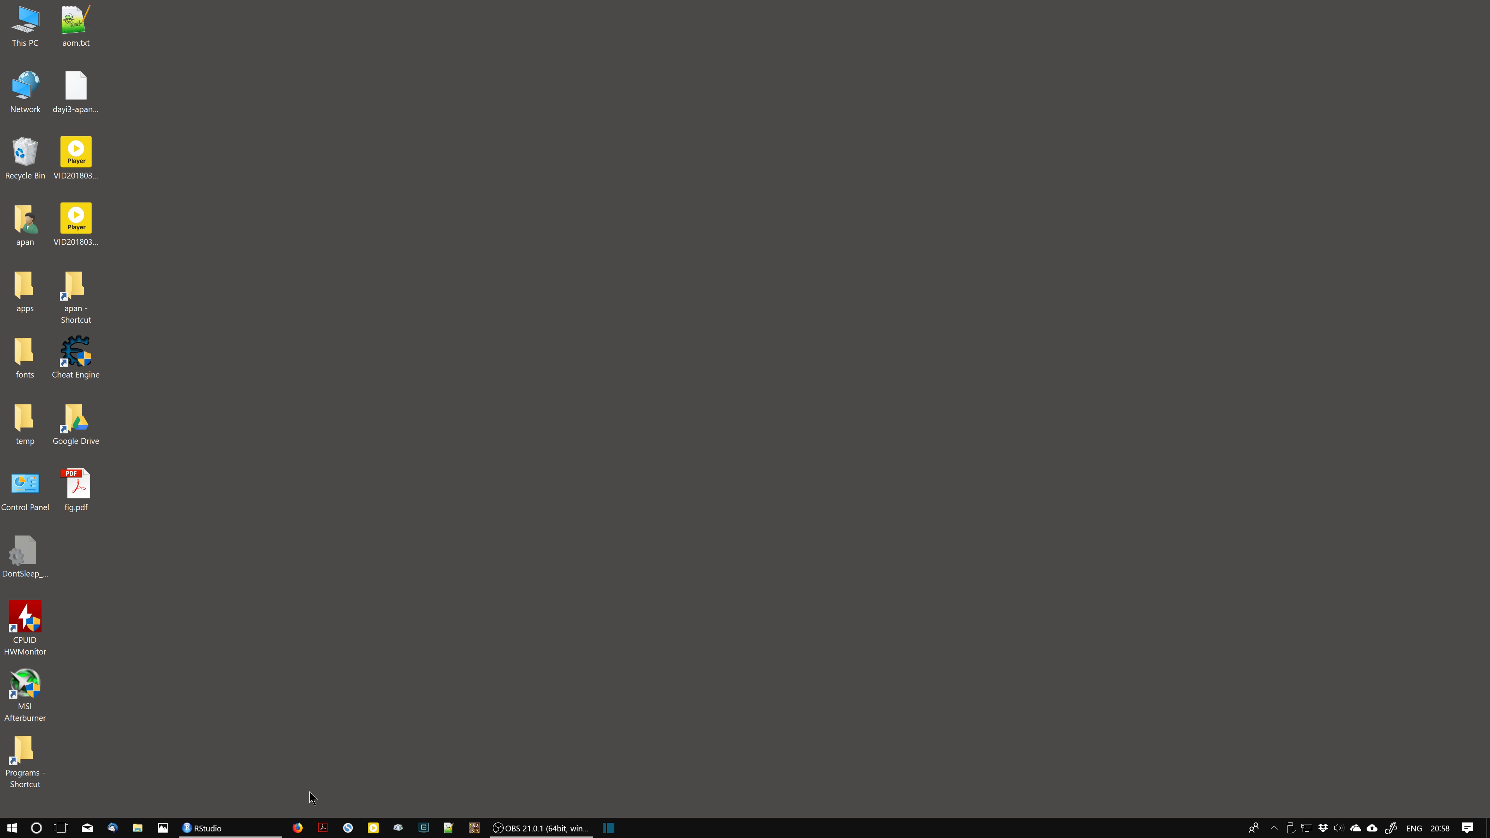
left_click(298, 828)
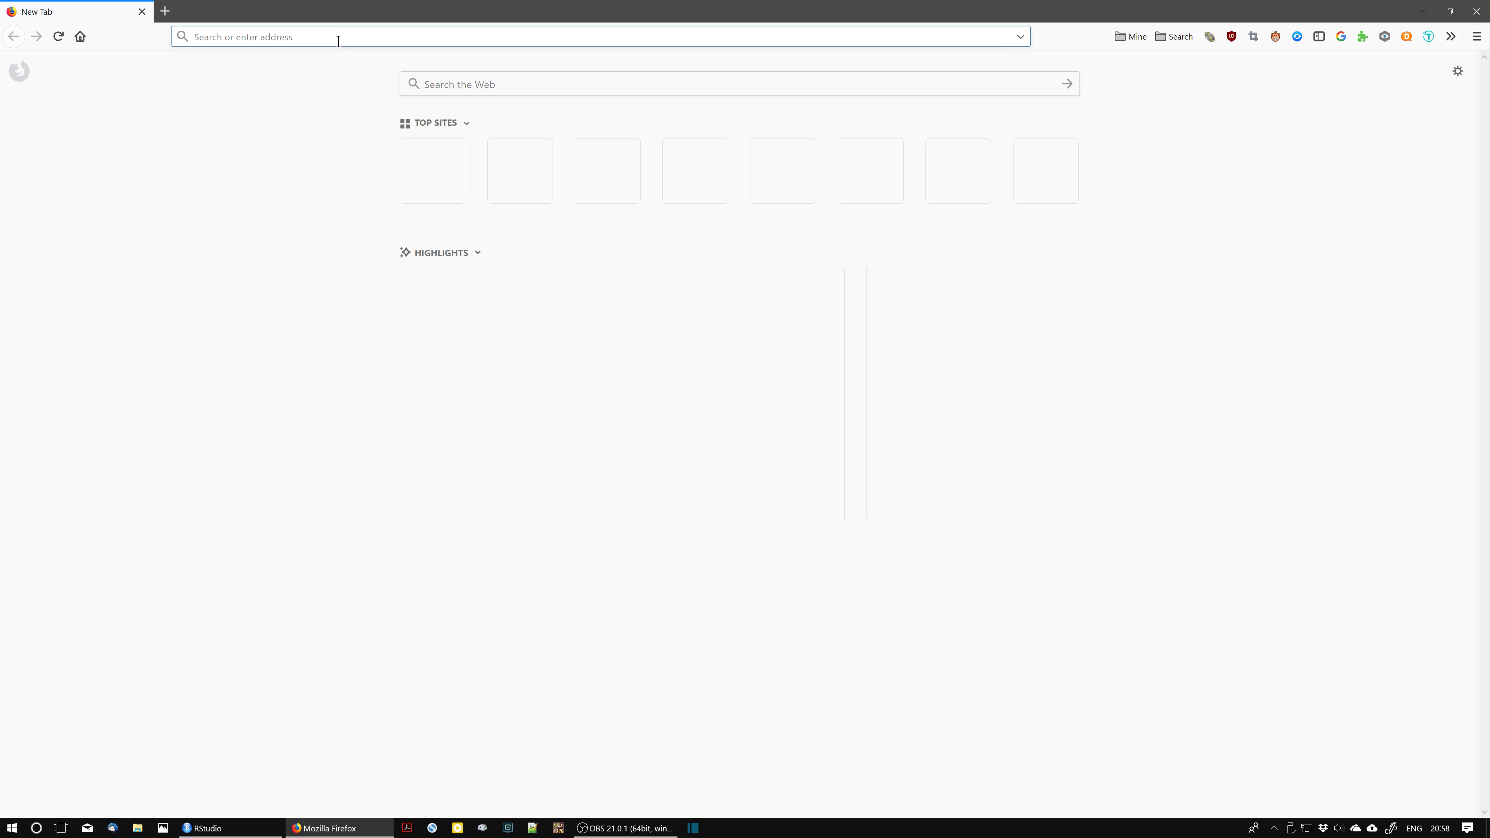
type("g")
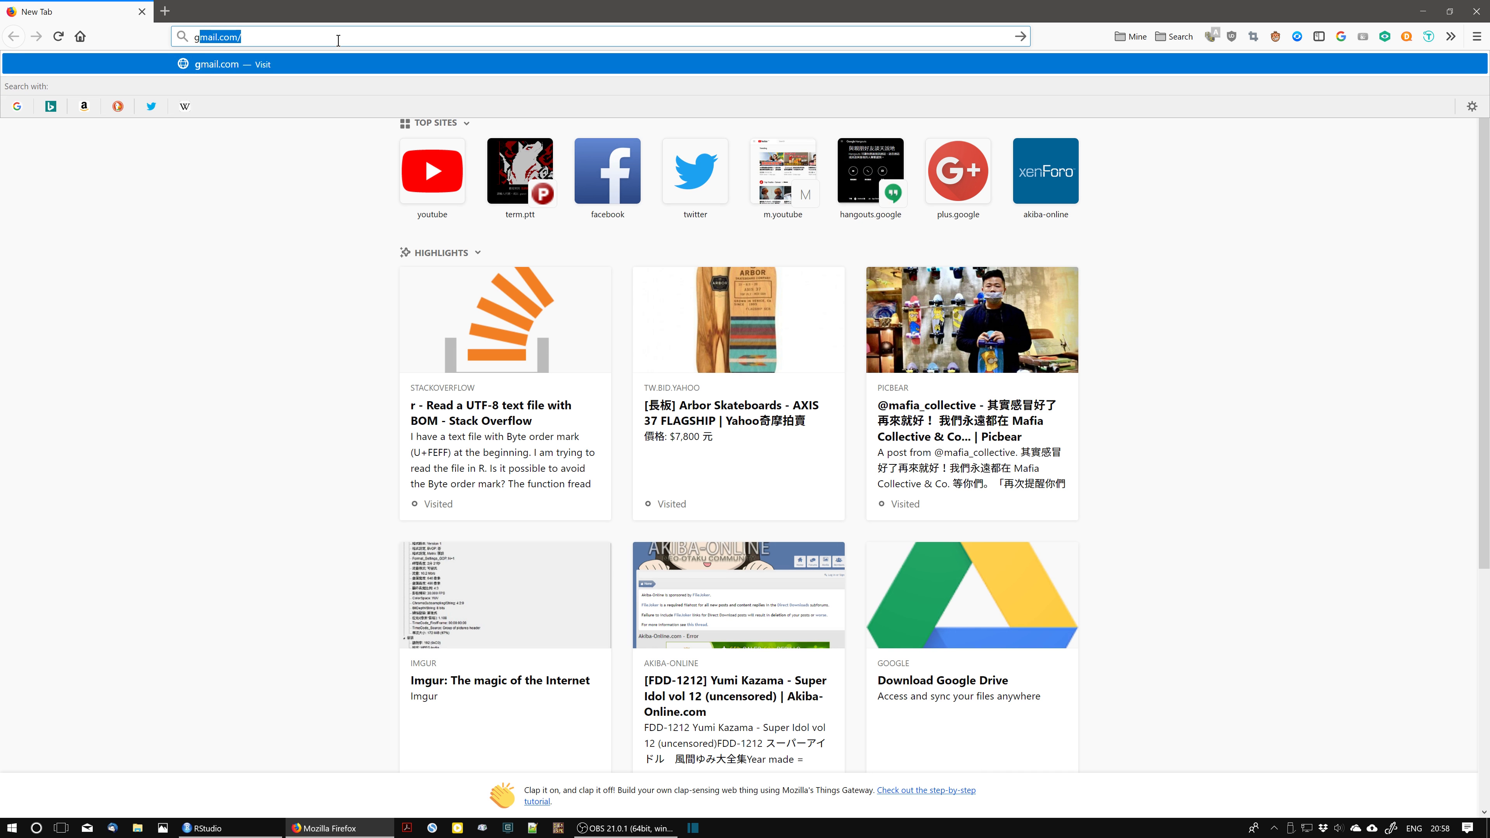
type("imp")
key("Return")
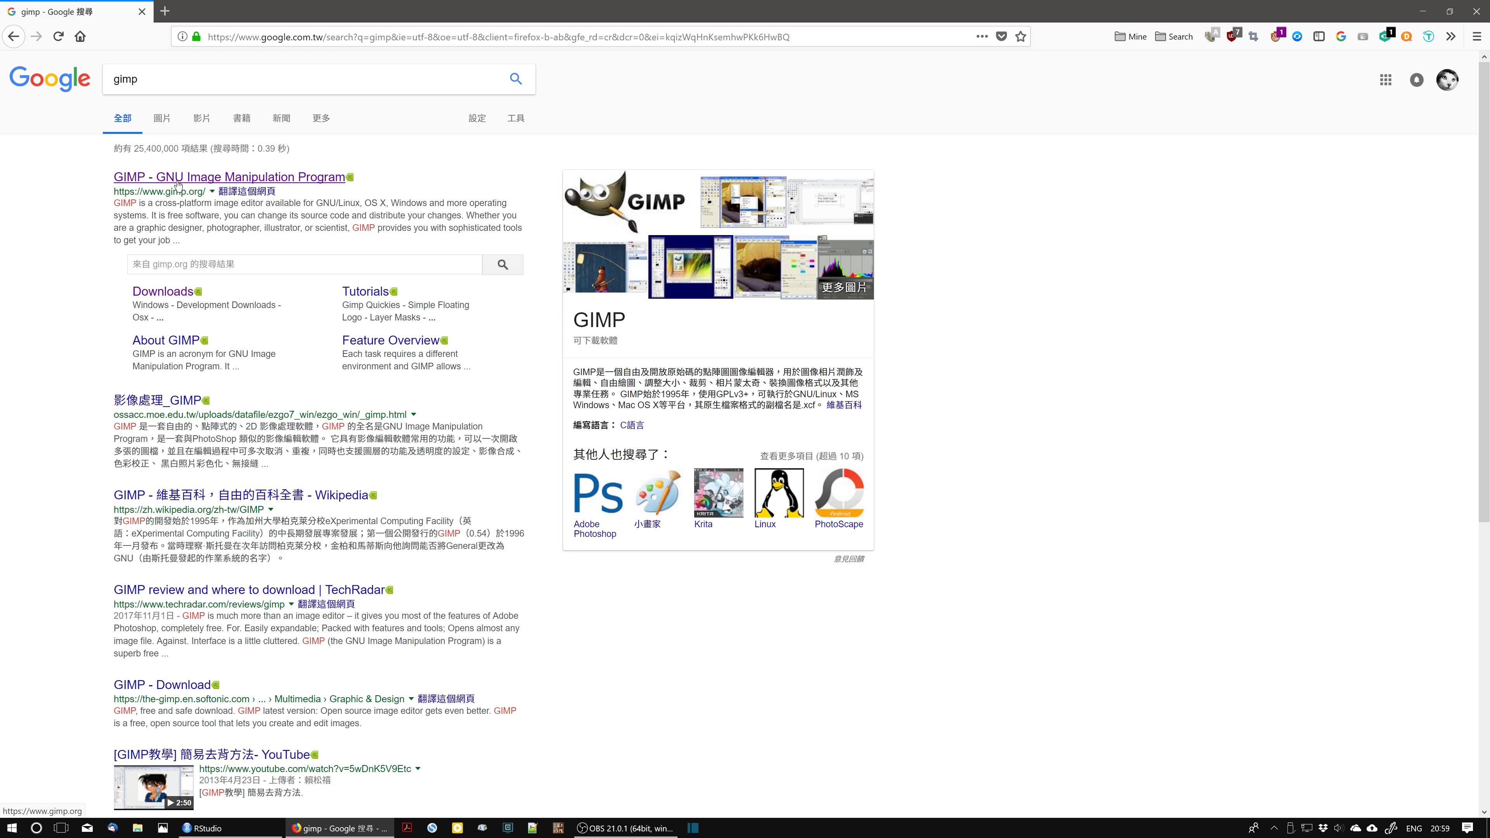
left_click(233, 180)
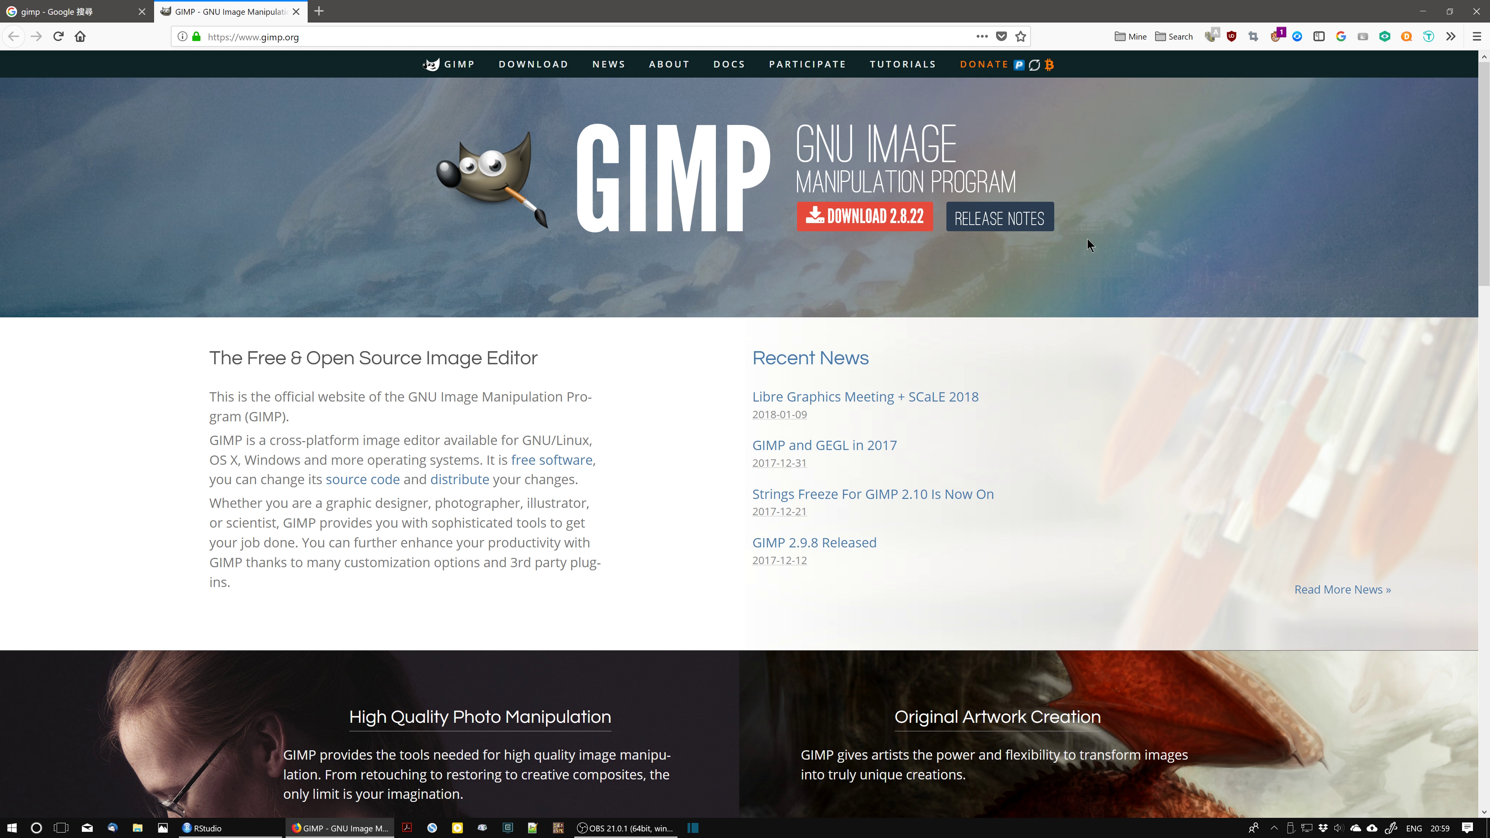
left_click(1476, 12)
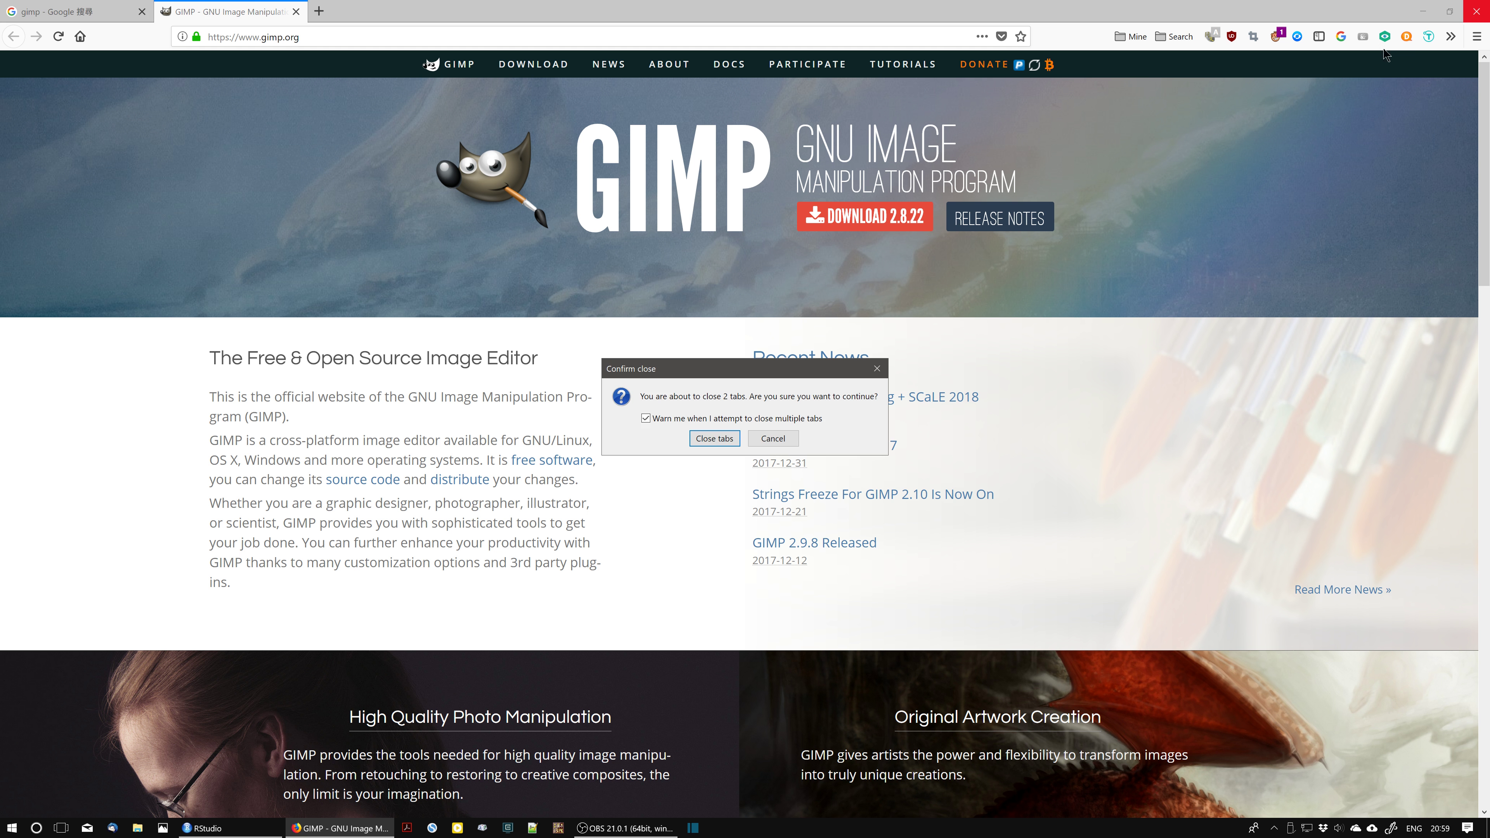
left_click(712, 436)
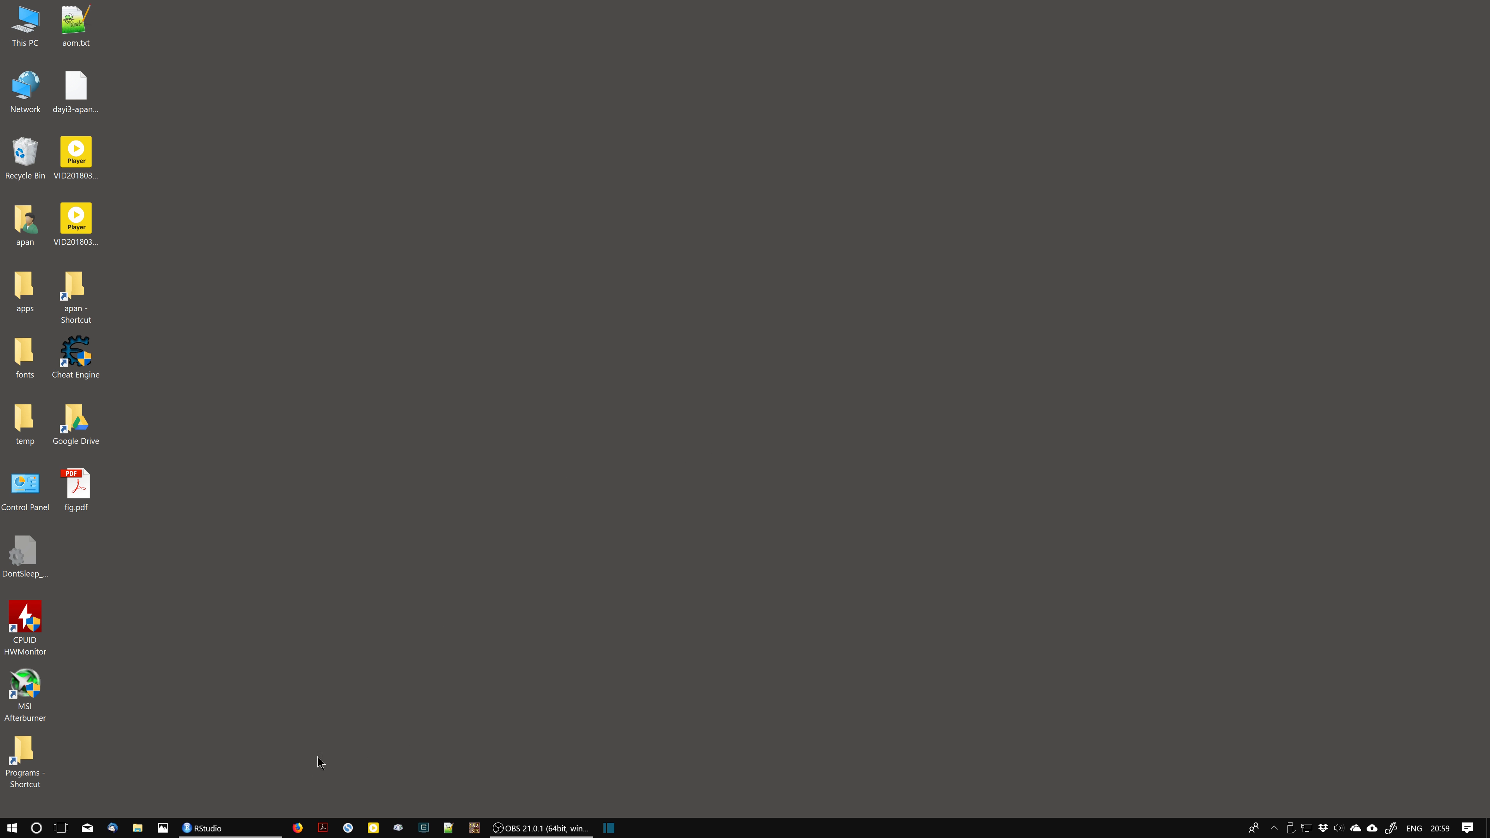
- Launch GIMP 2 by searching 'gimp' in Windows search
left_click(88, 502)
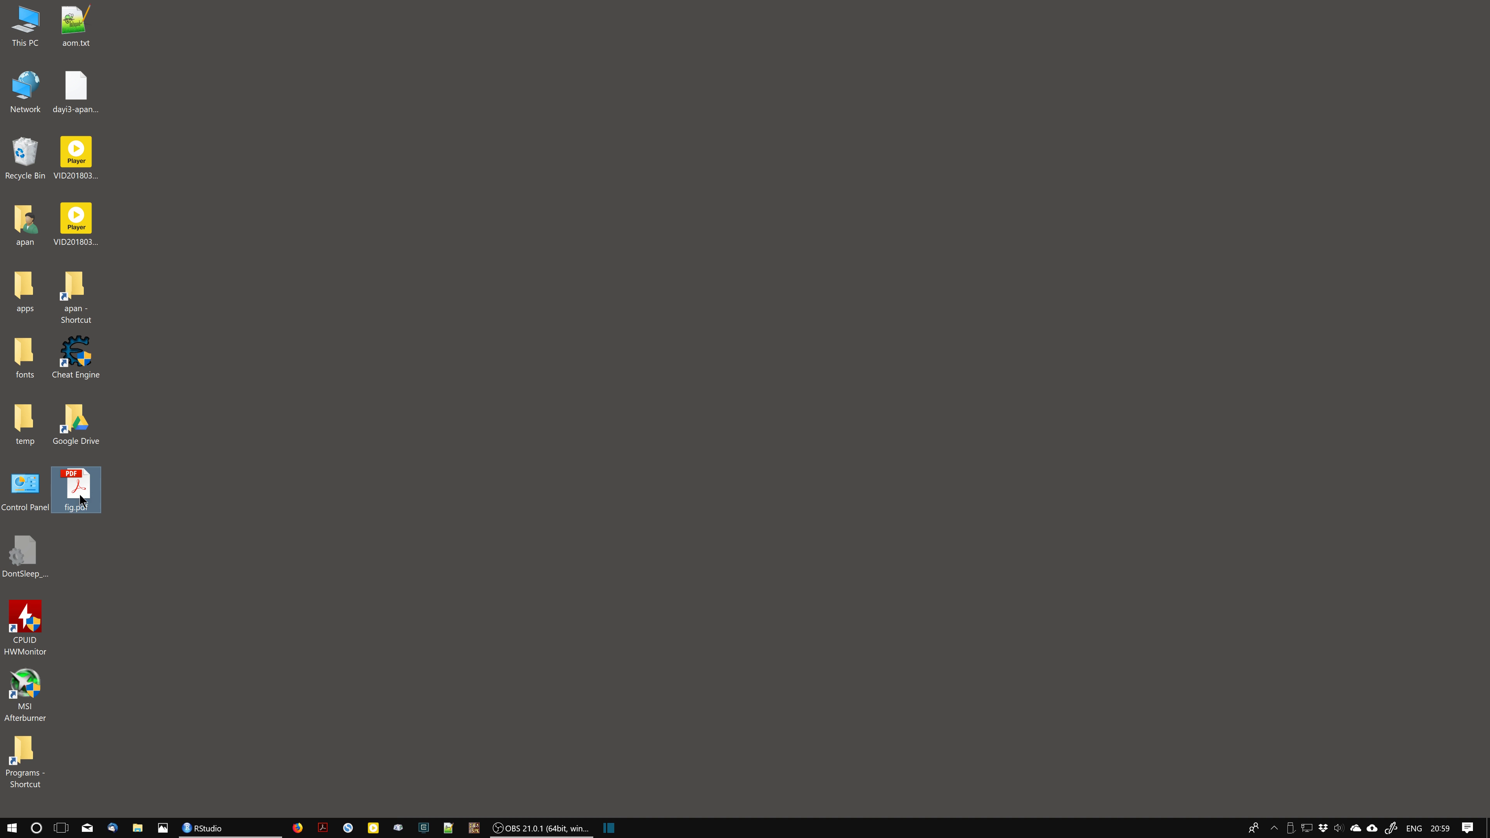
right_click(82, 486)
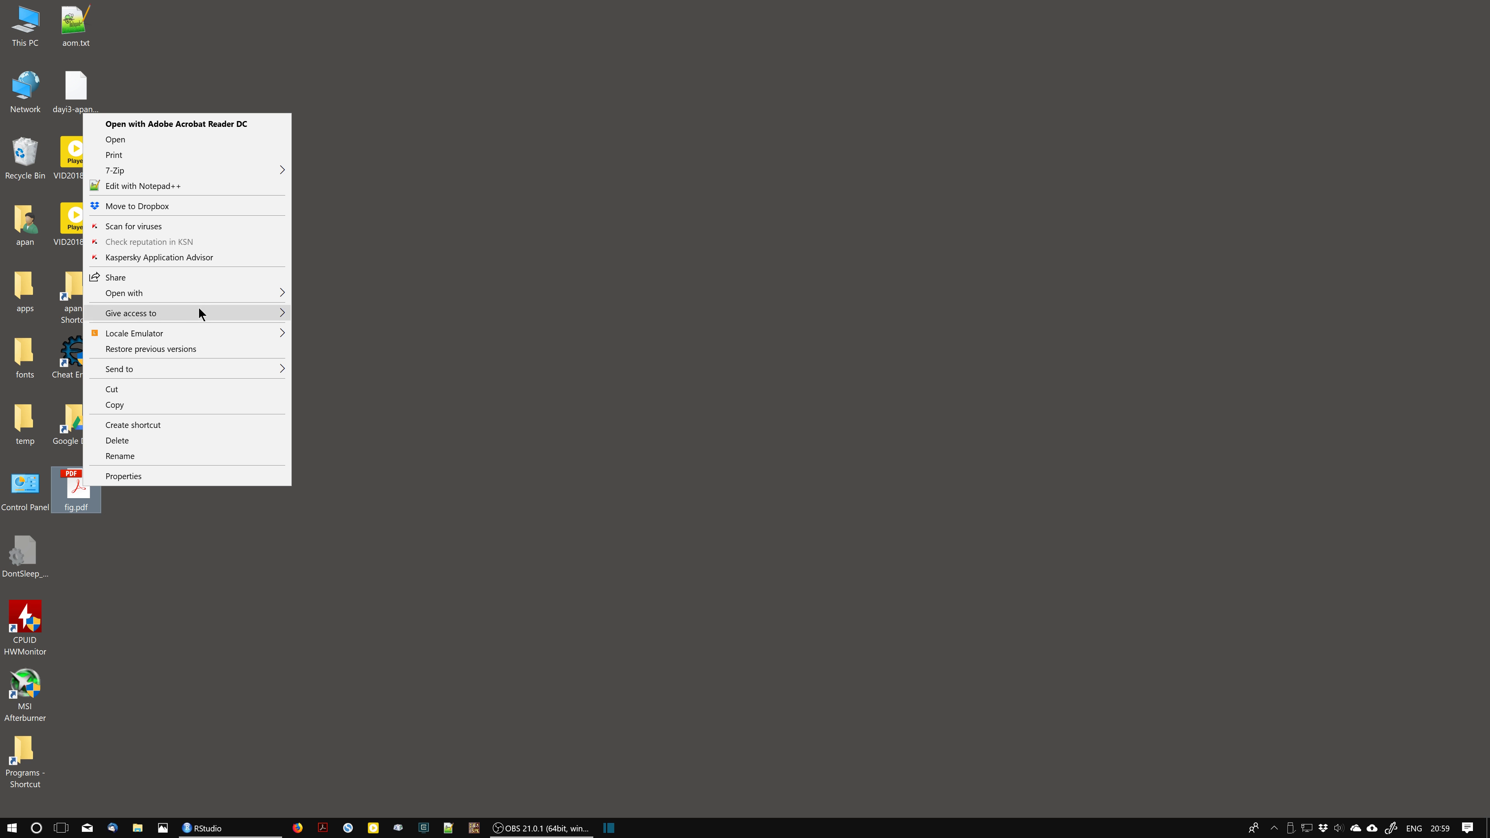
mouse_move(186, 293)
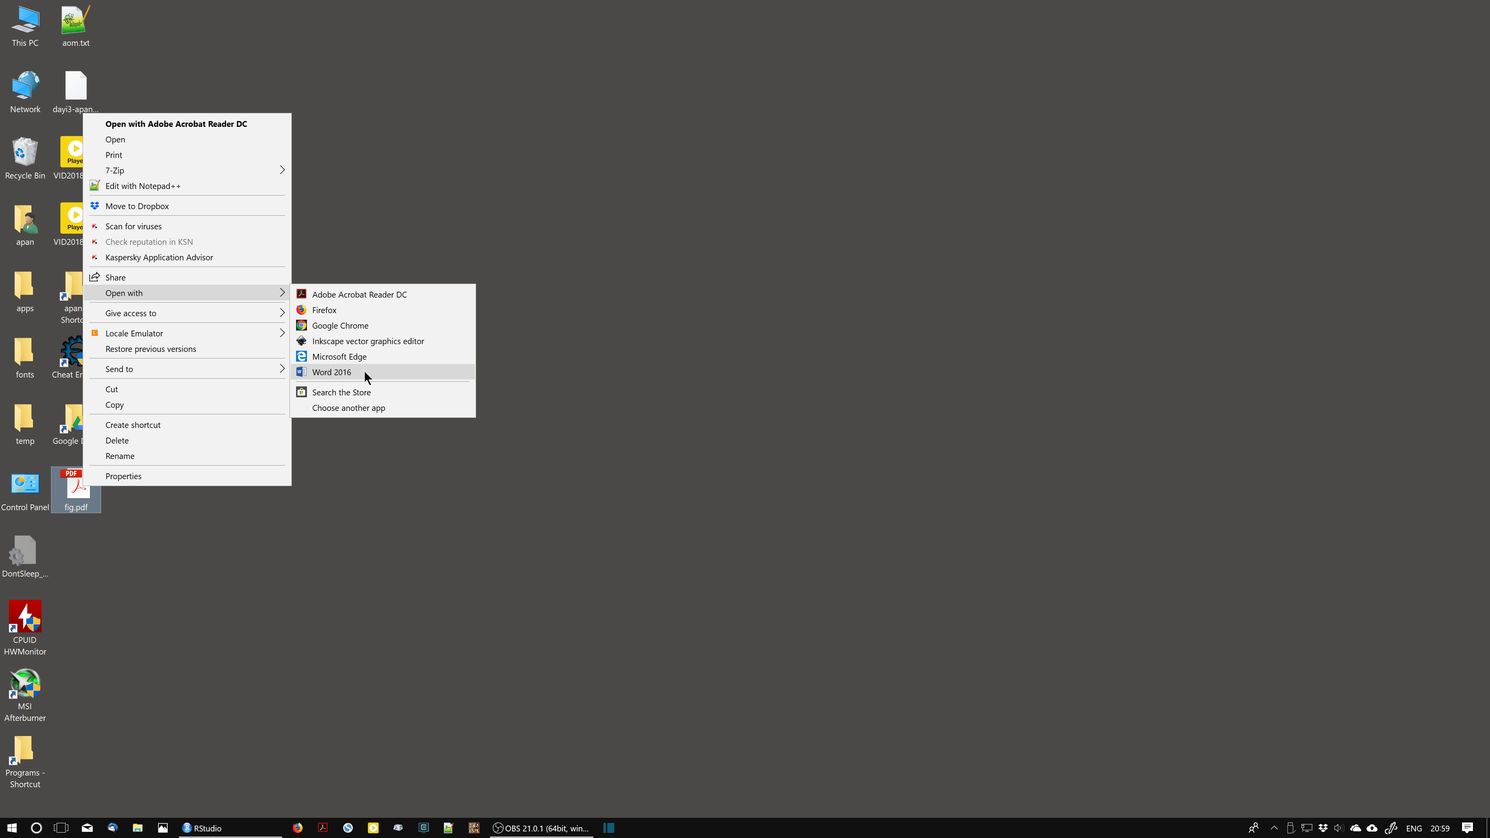
left_click(376, 462)
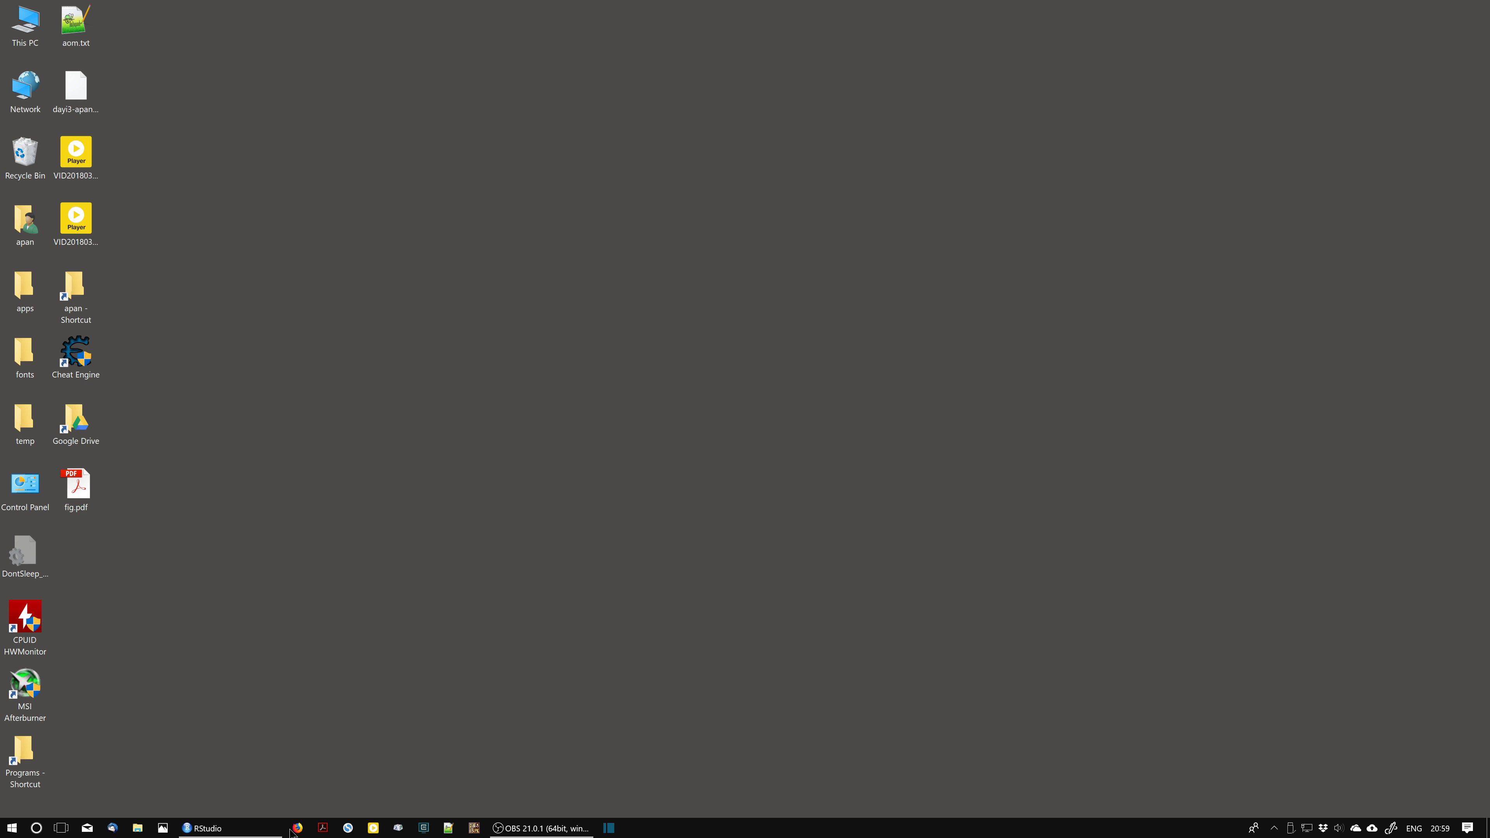
key("super+s")
type("g")
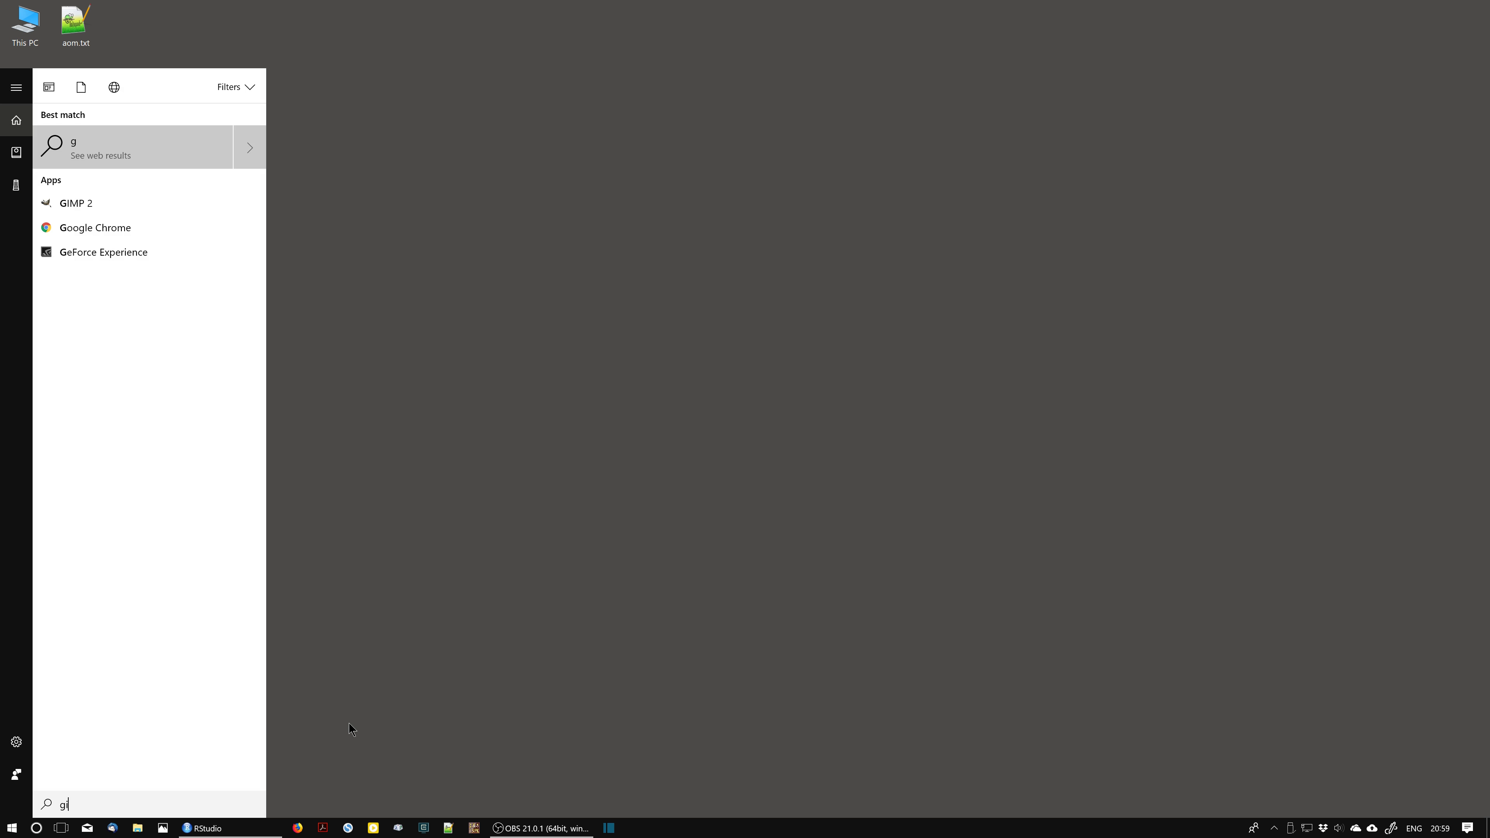
type("imp")
key("Return")
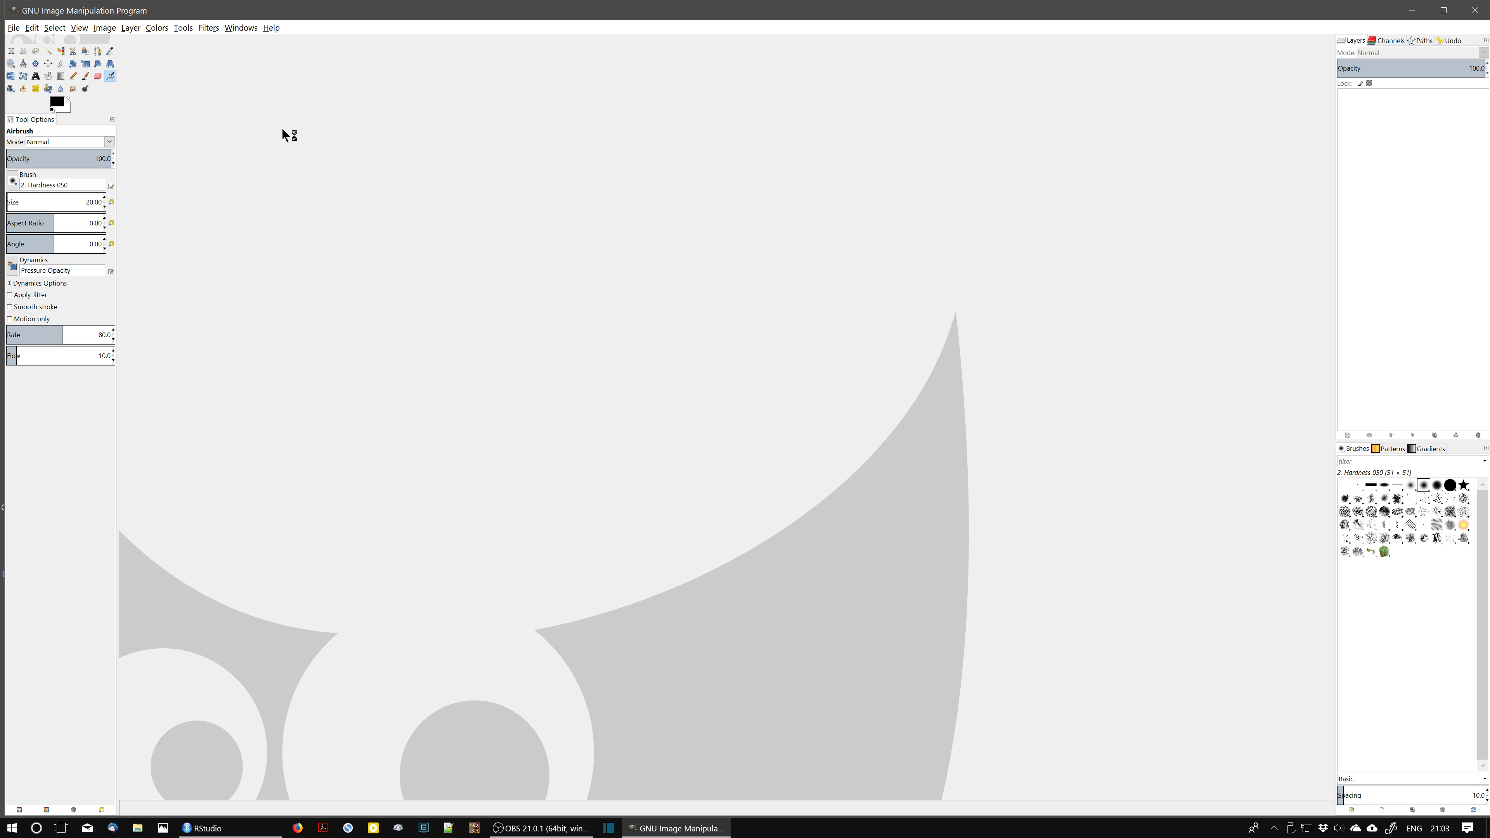
- Open fig.pdf from the Desktop folder, bringing up the Import from PDF dialog
left_click(13, 27)
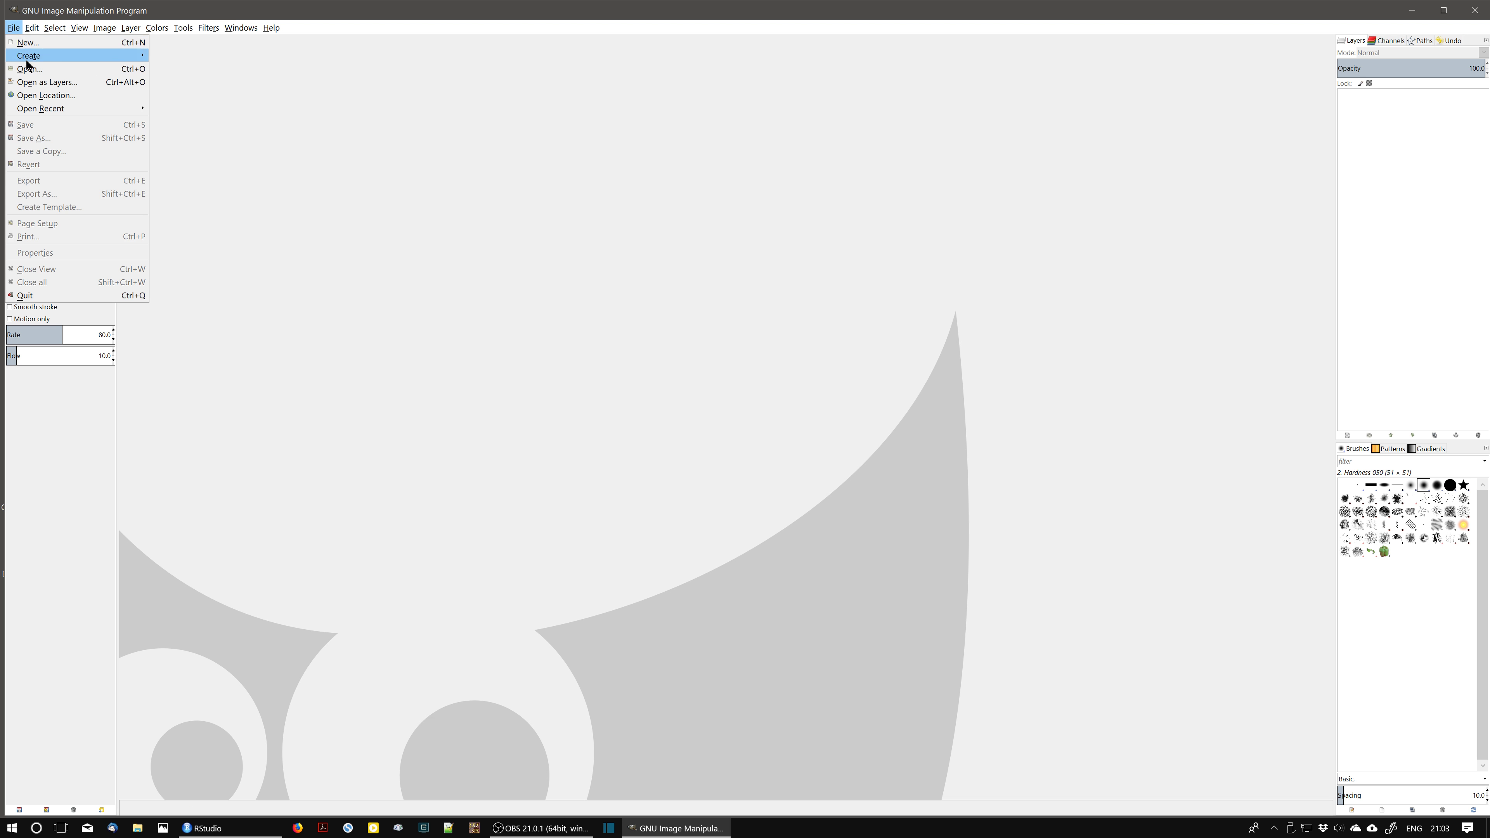
left_click(28, 69)
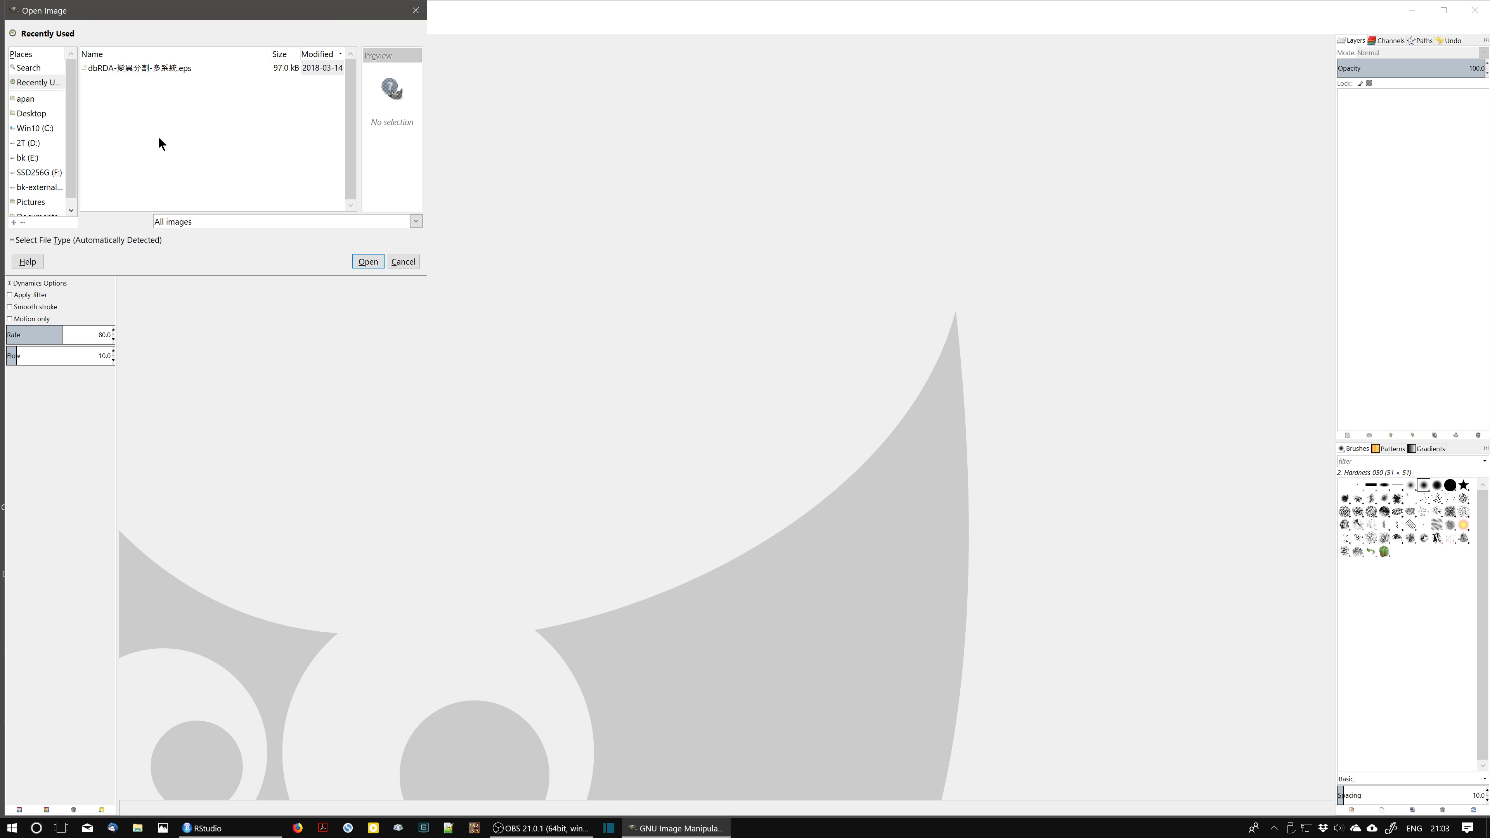
left_click(36, 115)
left_click(101, 112)
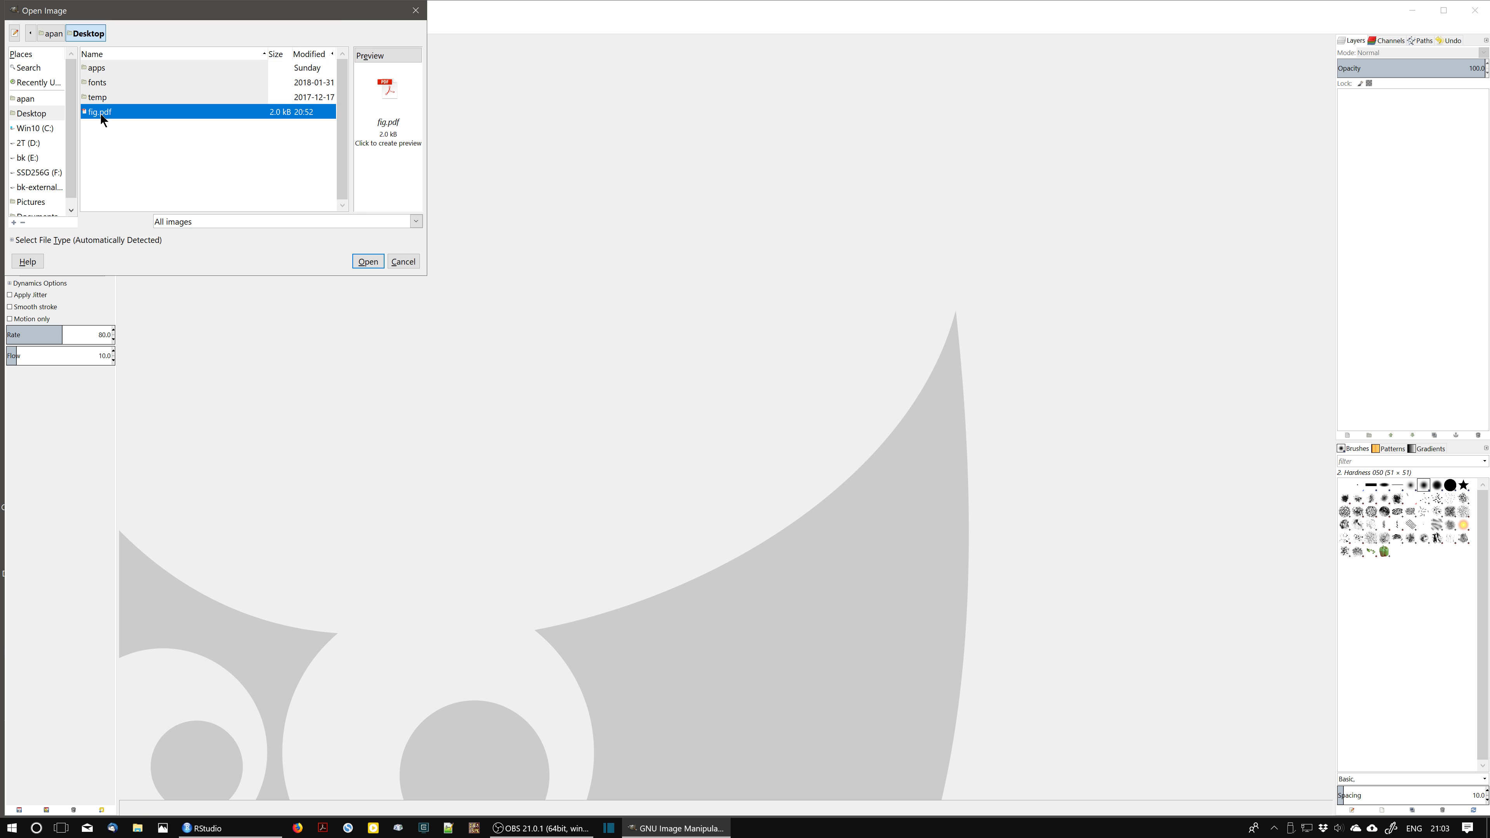
left_click(368, 261)
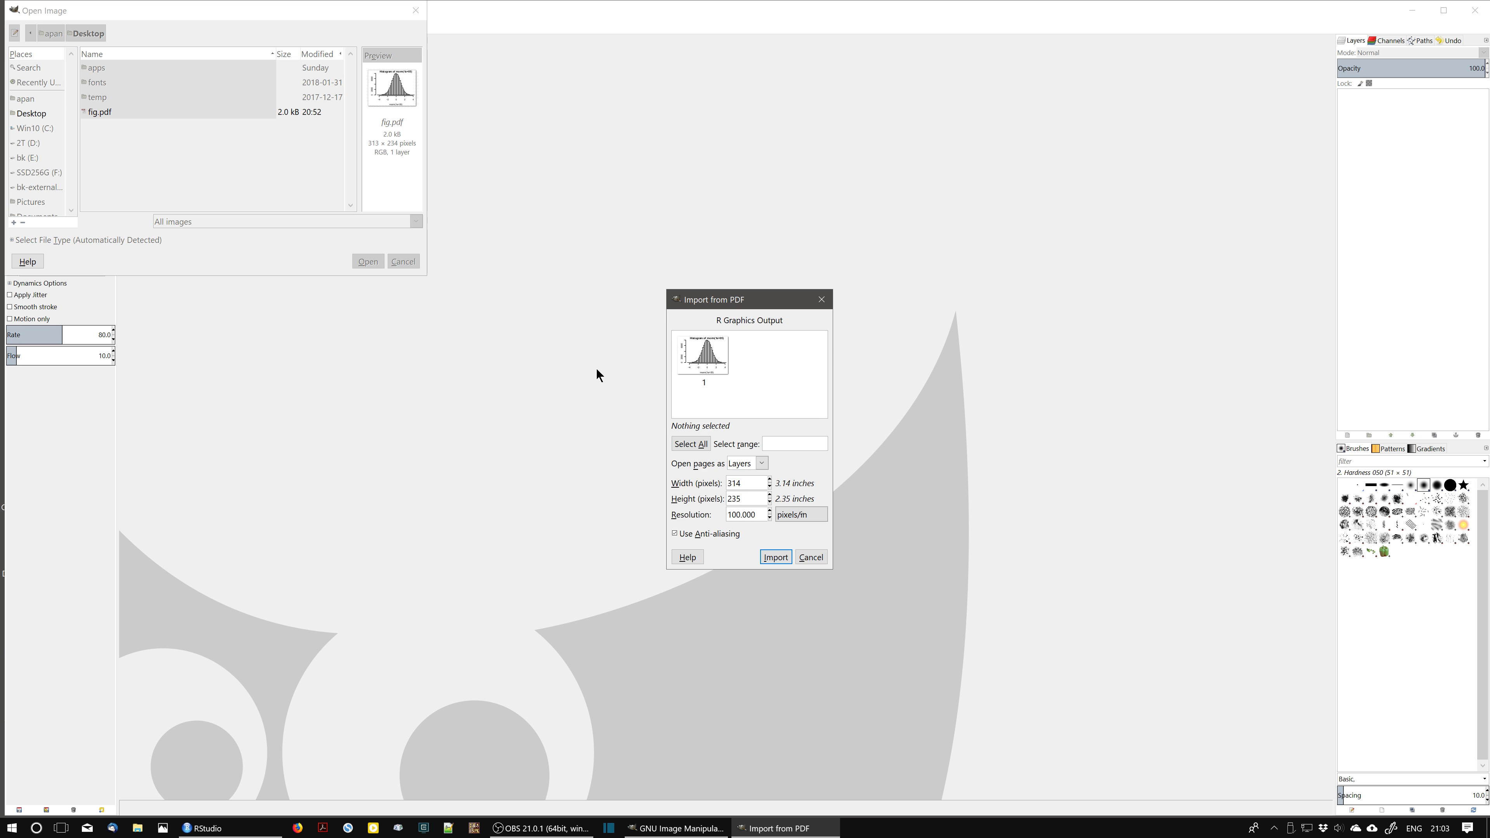
- Import fig.pdf with pages opened as Images at 1200 pixels/in resolution
left_click_drag(726, 293, 614, 184)
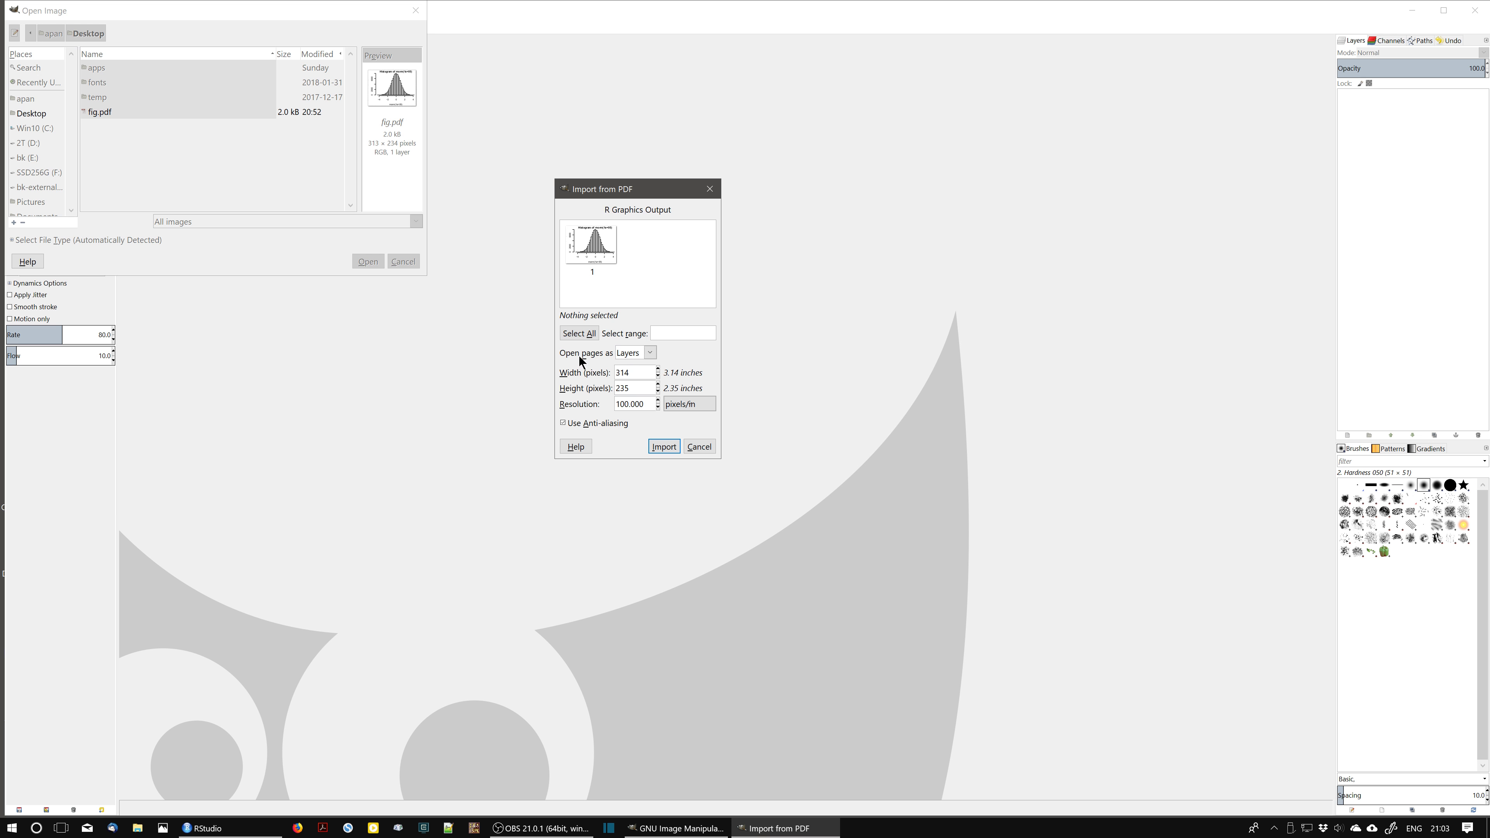
left_click(637, 354)
left_click(642, 382)
double_click(624, 404)
triple_click(623, 404)
type("1200")
key("Tab")
key("shift+Tab")
triple_click(625, 404)
left_click(669, 449)
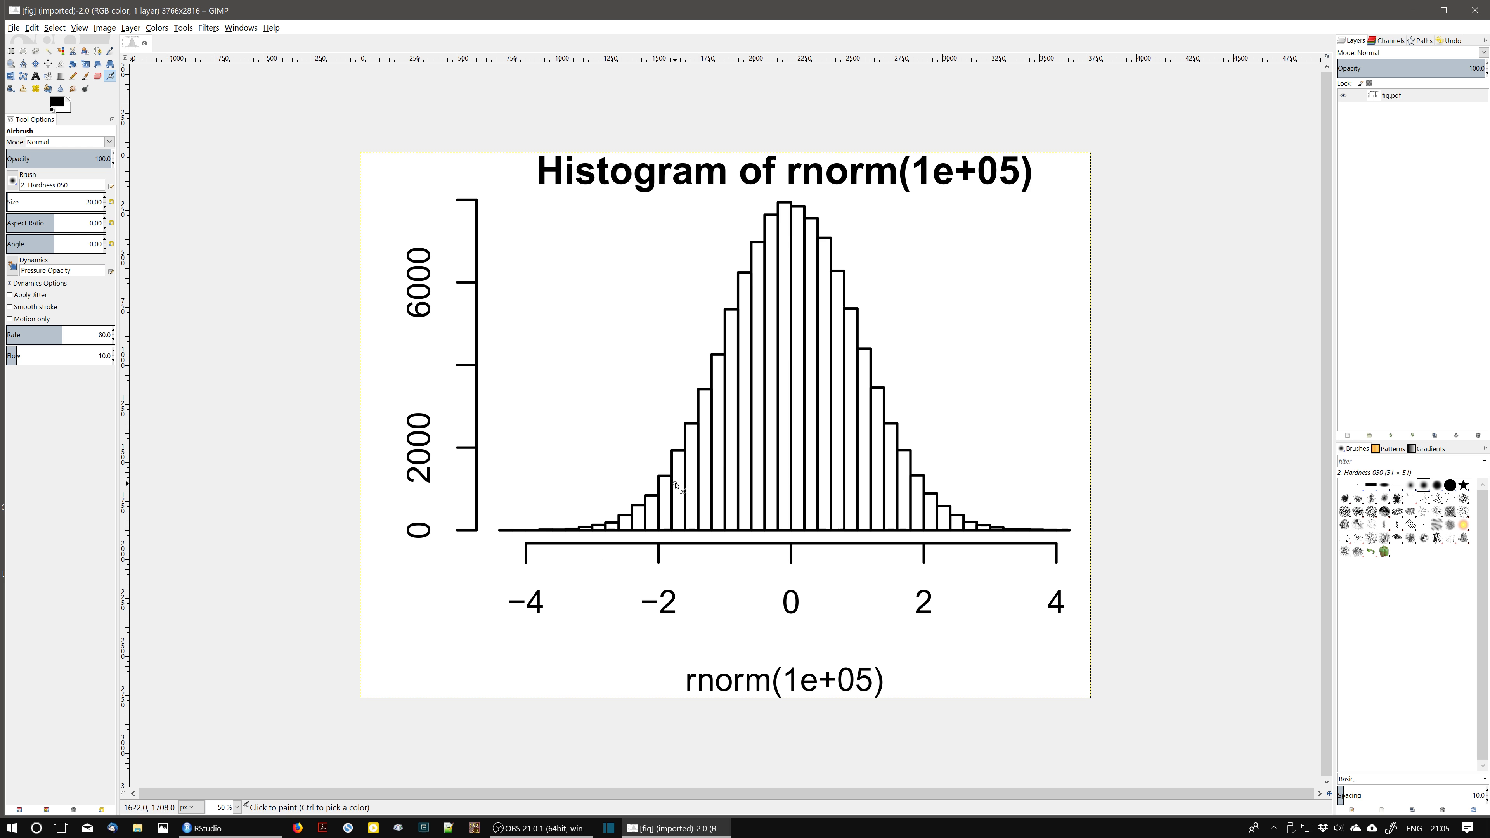
key("ctrl")
scroll(680, 499, "up", 2)
scroll(682, 496, "up", 4)
scroll(680, 493, "up", 2)
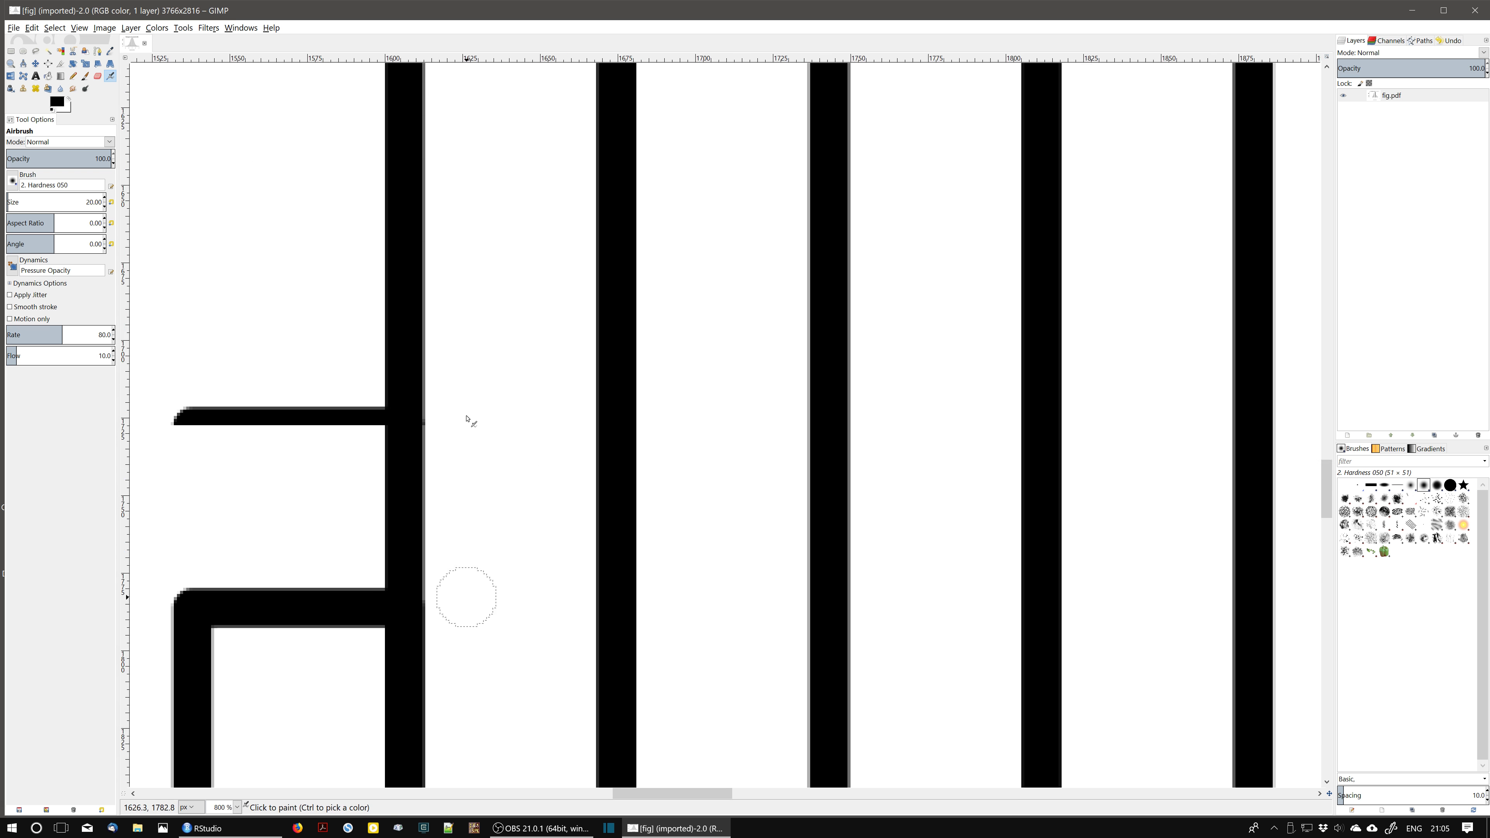
scroll(457, 421, "up", 5)
scroll(516, 470, "up", 2)
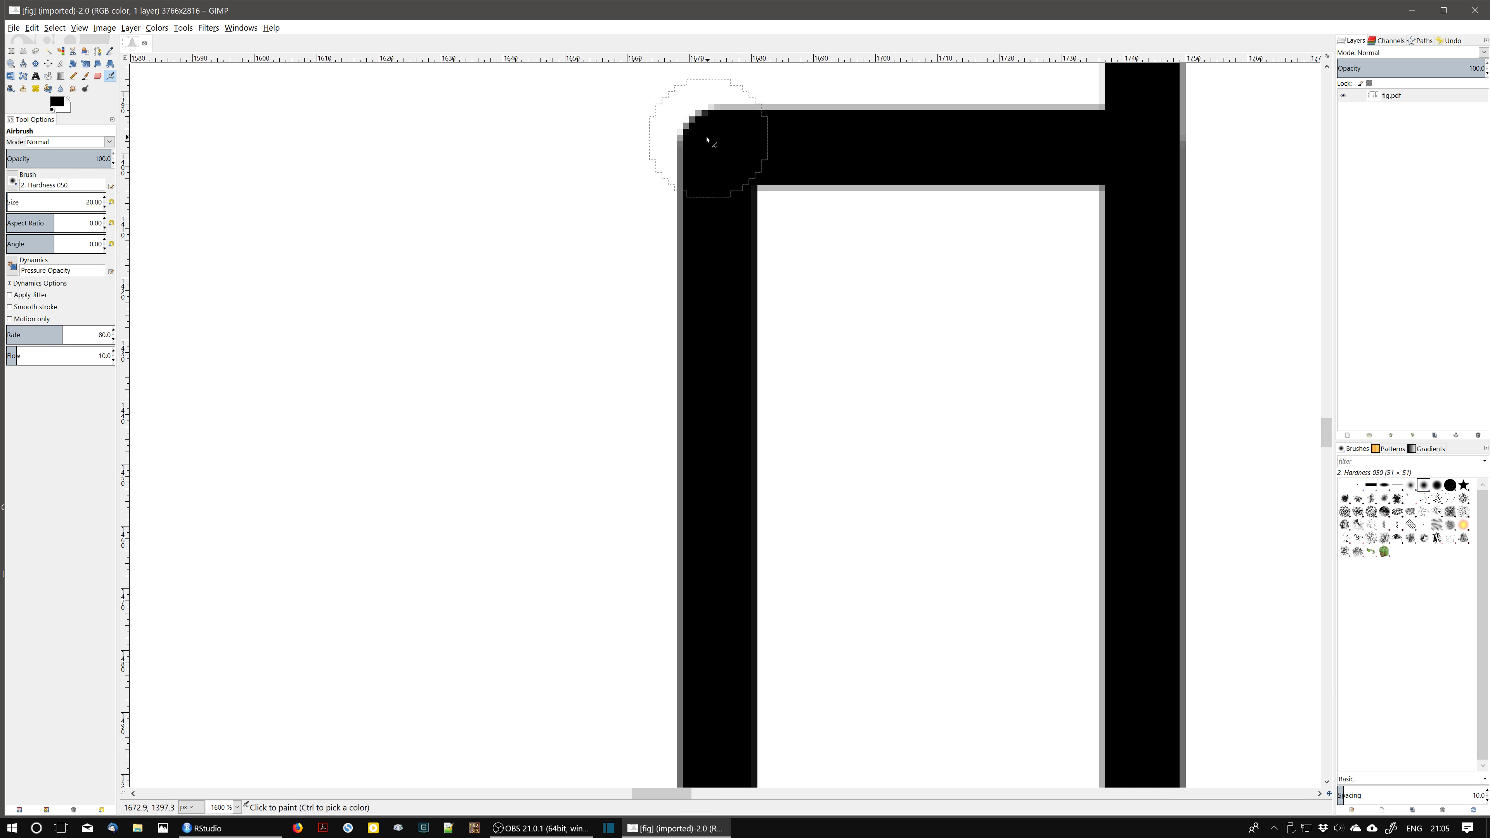
key("ctrl")
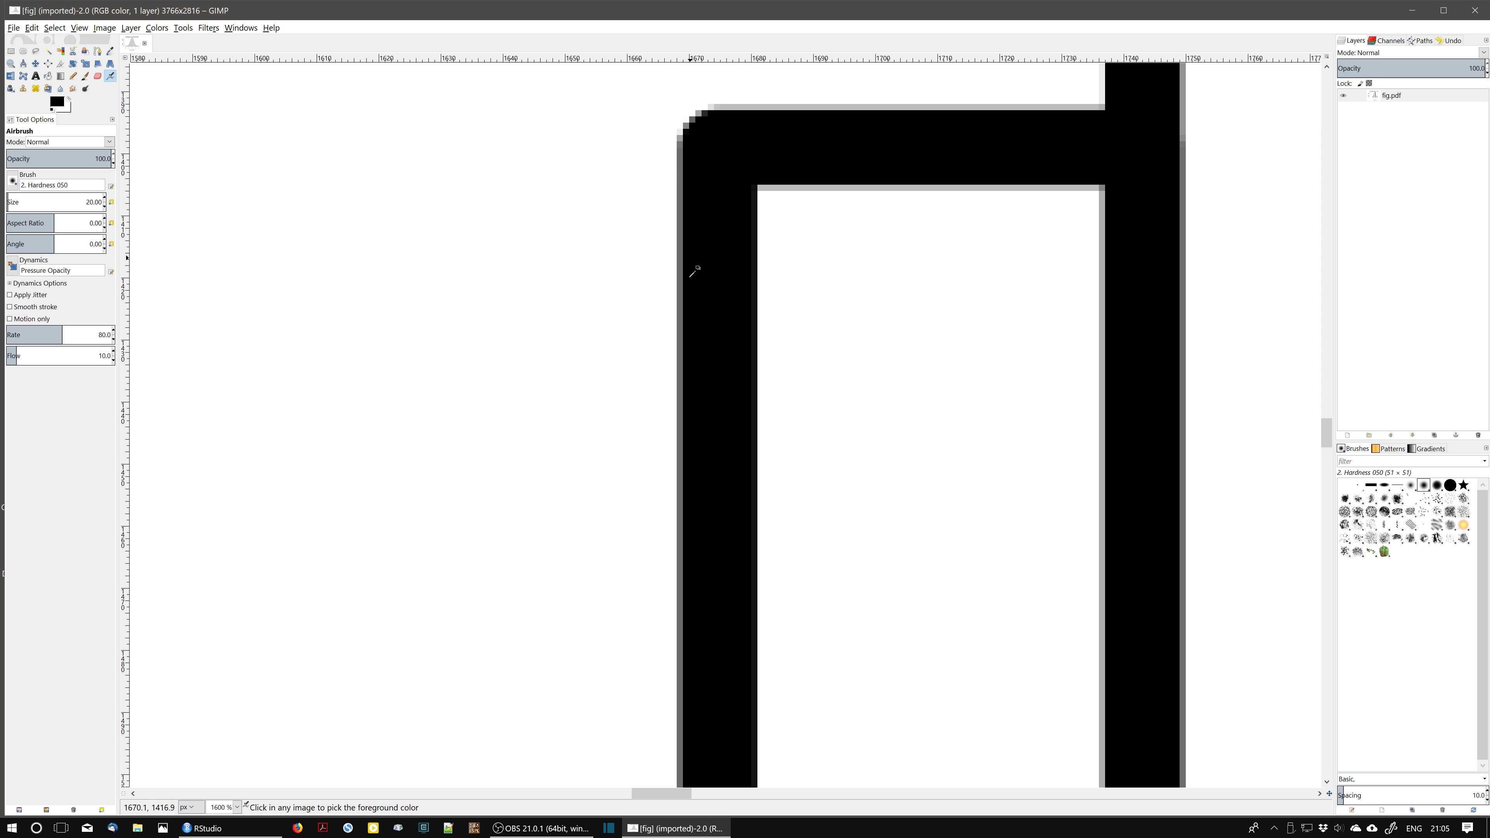
scroll(694, 271, "down", 4)
scroll(692, 293, "down", 1)
scroll(691, 323, "down", 2)
scroll(690, 351, "down", 3)
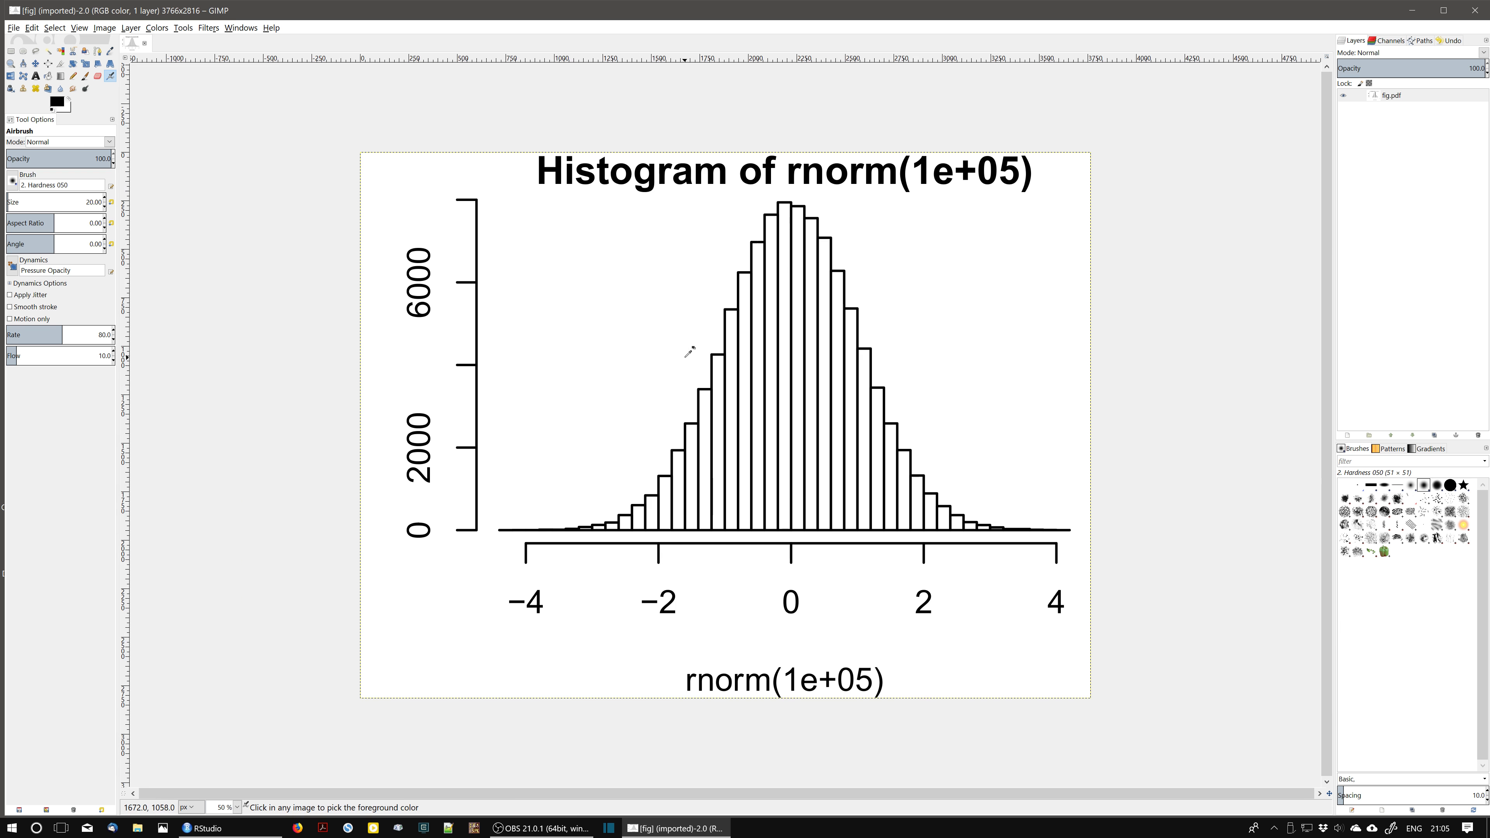
scroll(658, 400, "up", 2)
scroll(672, 396, "up", 1)
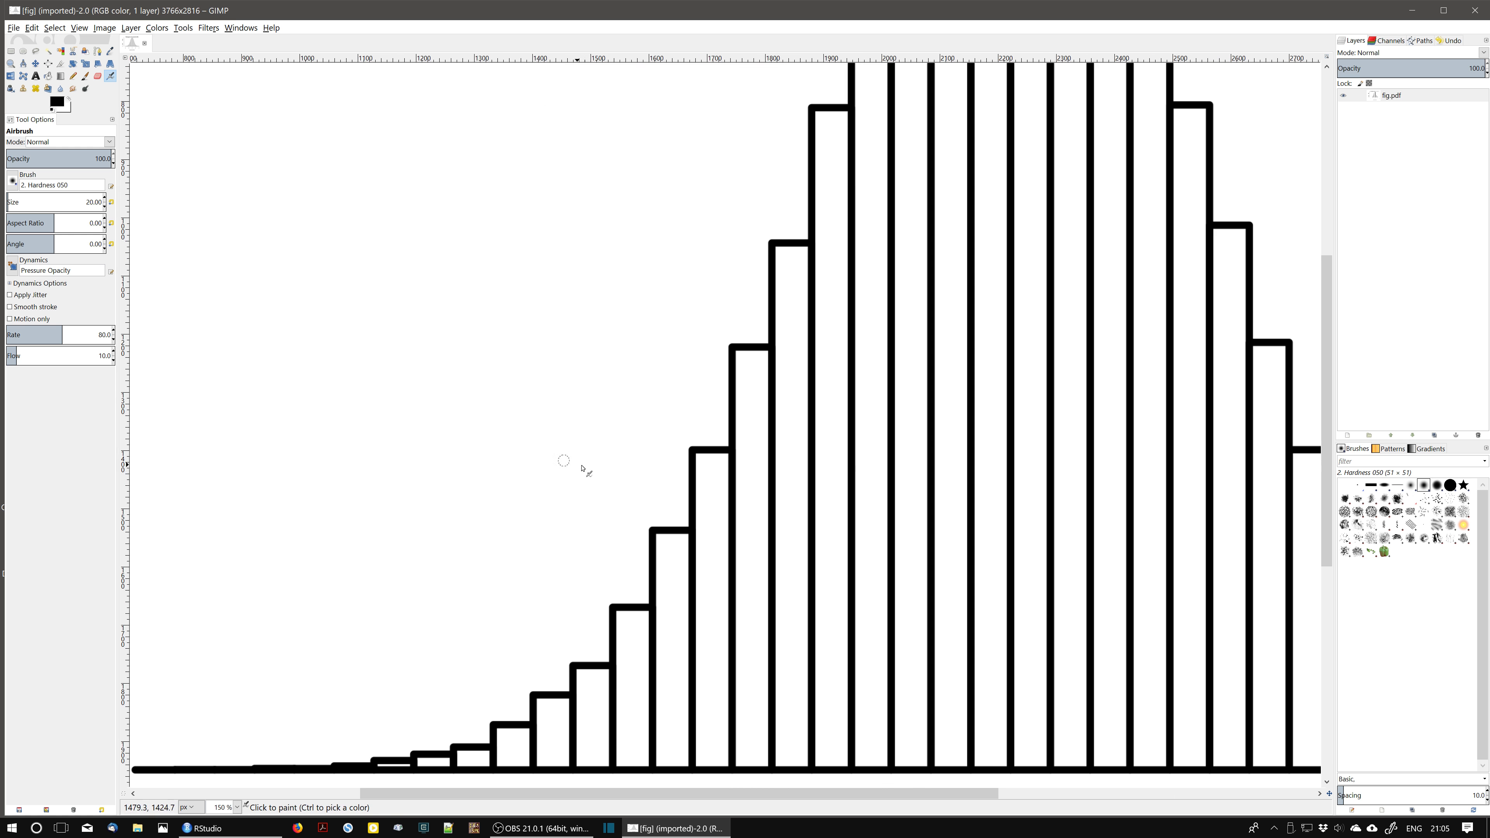
scroll(583, 468, "down", 5)
scroll(582, 468, "down", 2)
scroll(831, 523, "up", 1)
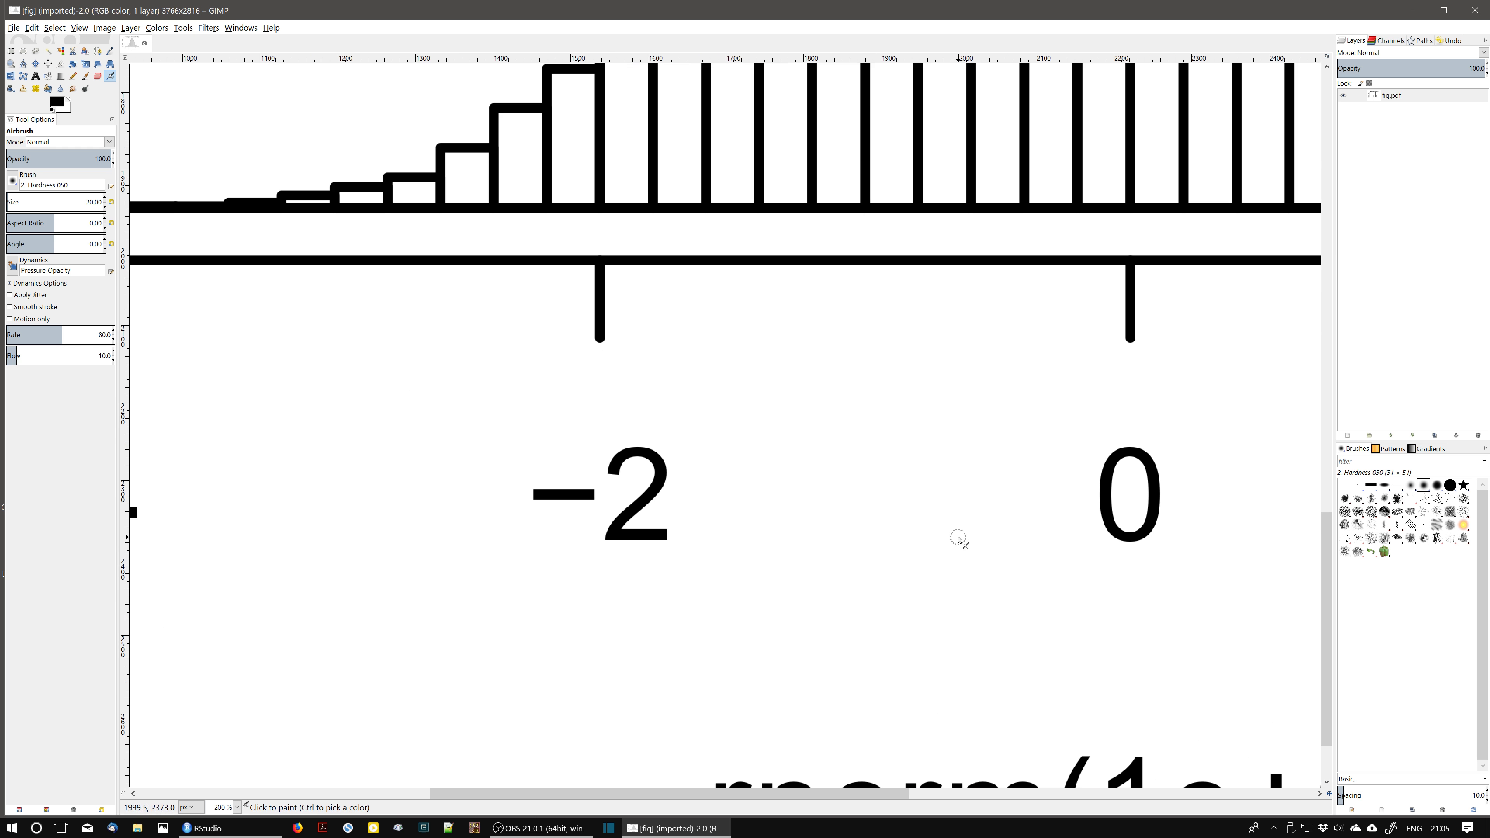
scroll(680, 492, "up", 3)
scroll(645, 490, "up", 2)
scroll(640, 487, "up", 2)
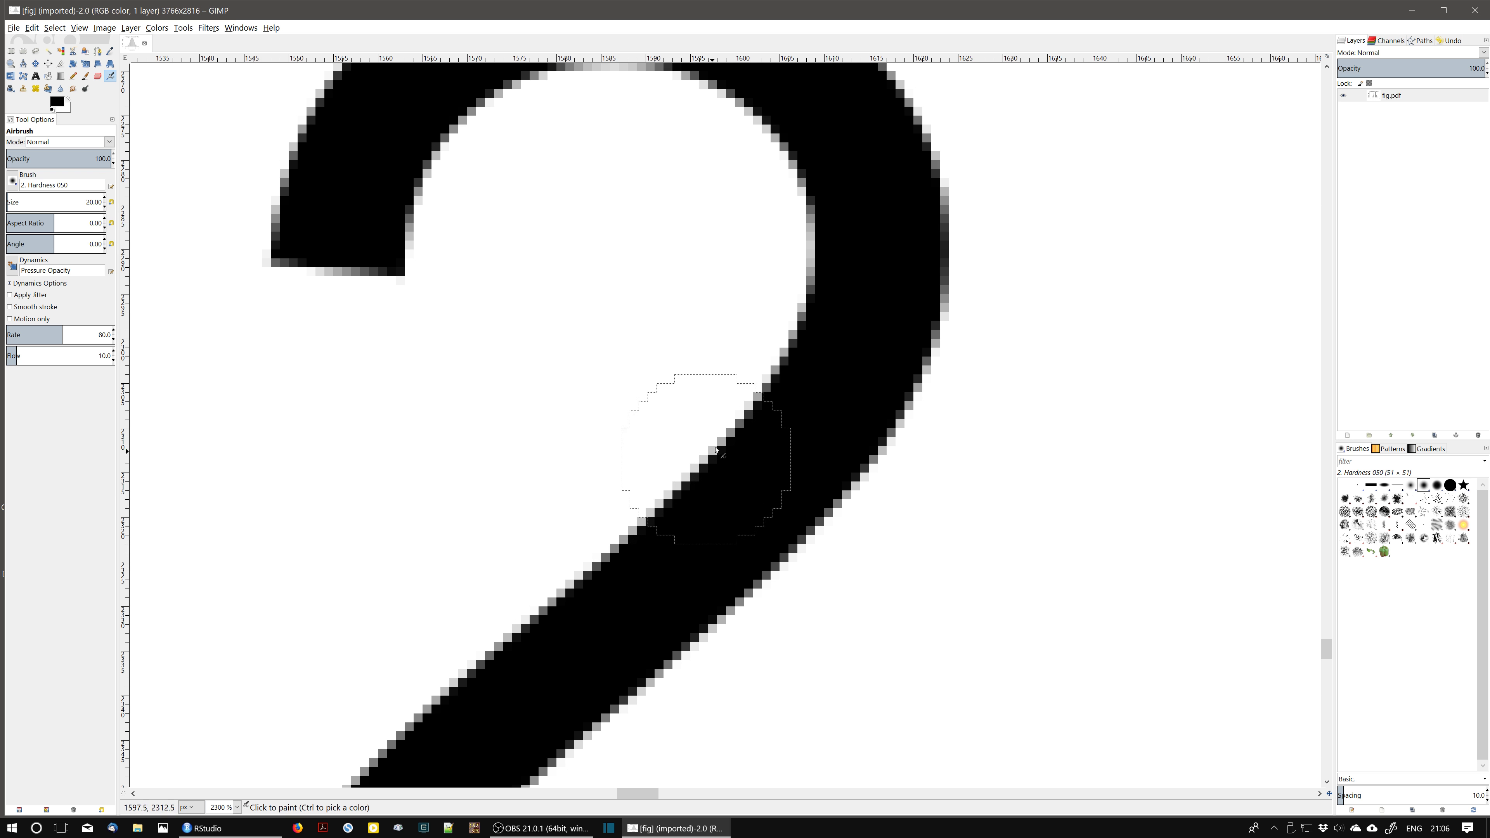
scroll(750, 437, "down", 2, "ctrl")
scroll(748, 445, "down", 3, "ctrl")
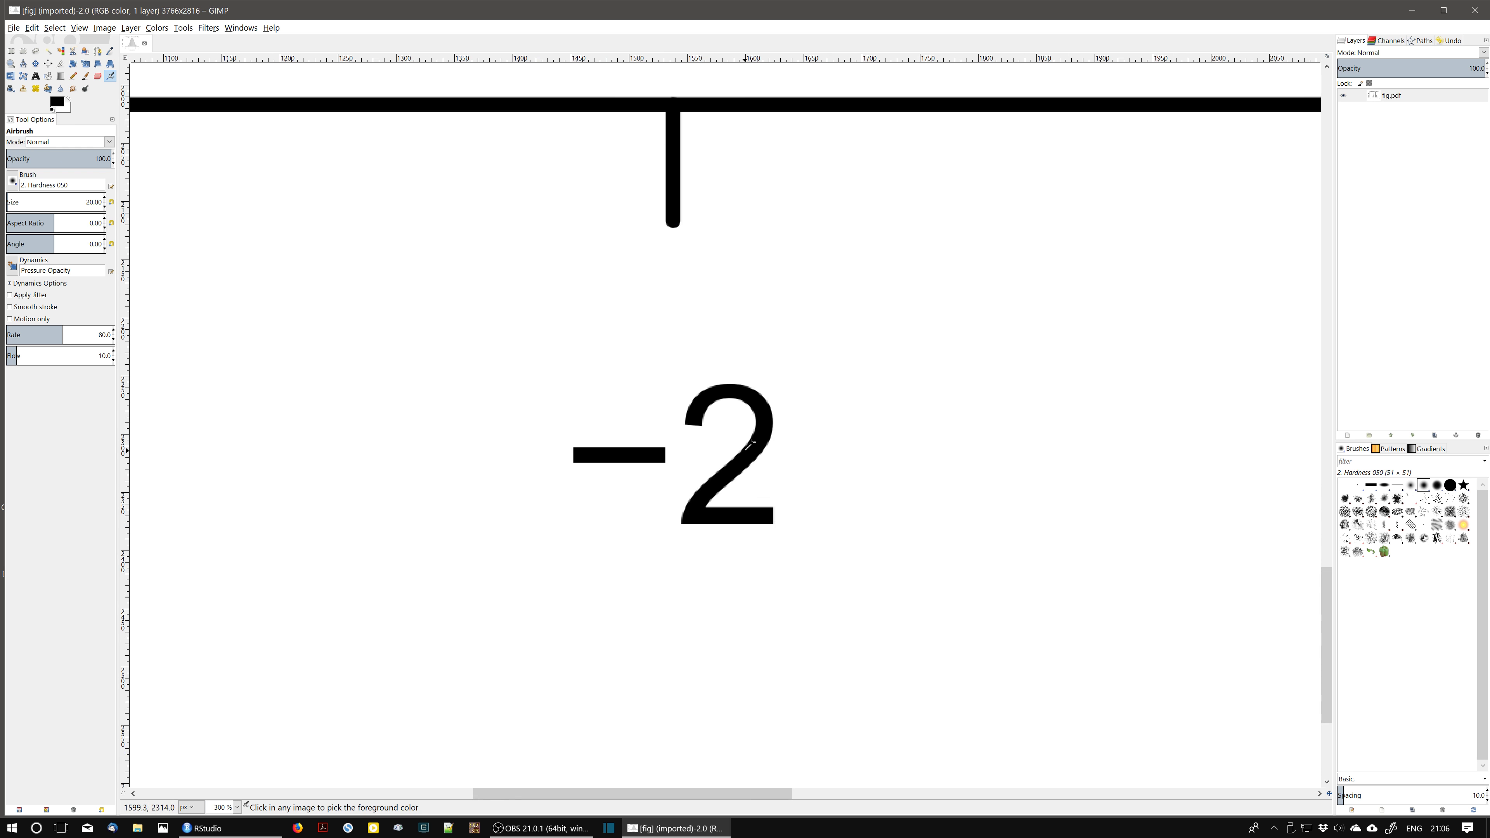
scroll(747, 448, "down", 2, "ctrl")
scroll(746, 452, "down", 2, "ctrl")
scroll(745, 457, "down", 2, "ctrl")
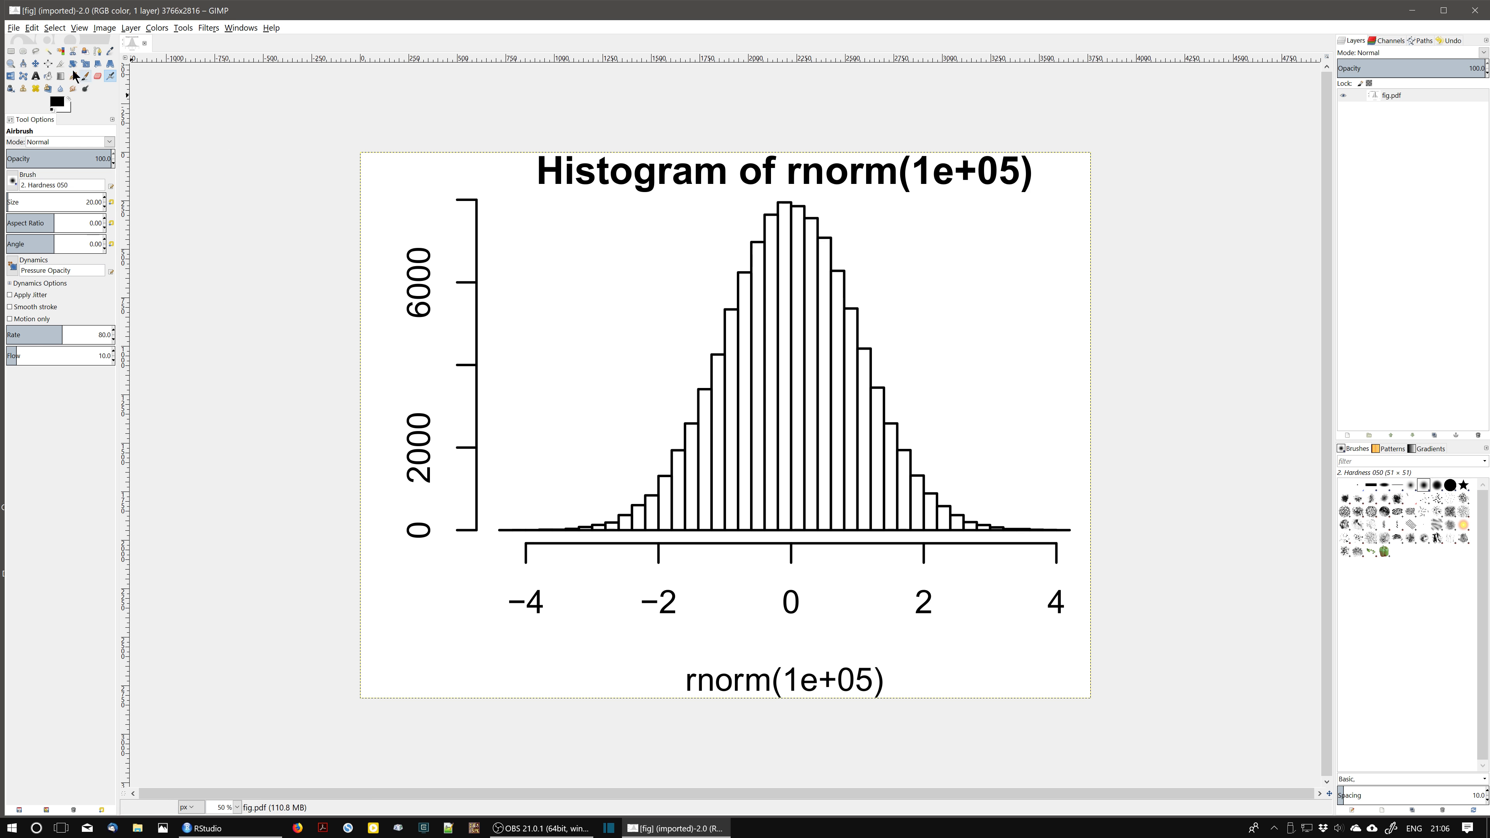
- Draw a rectangle selection around the histogram and pull its left edge in to 224
left_click(10, 51)
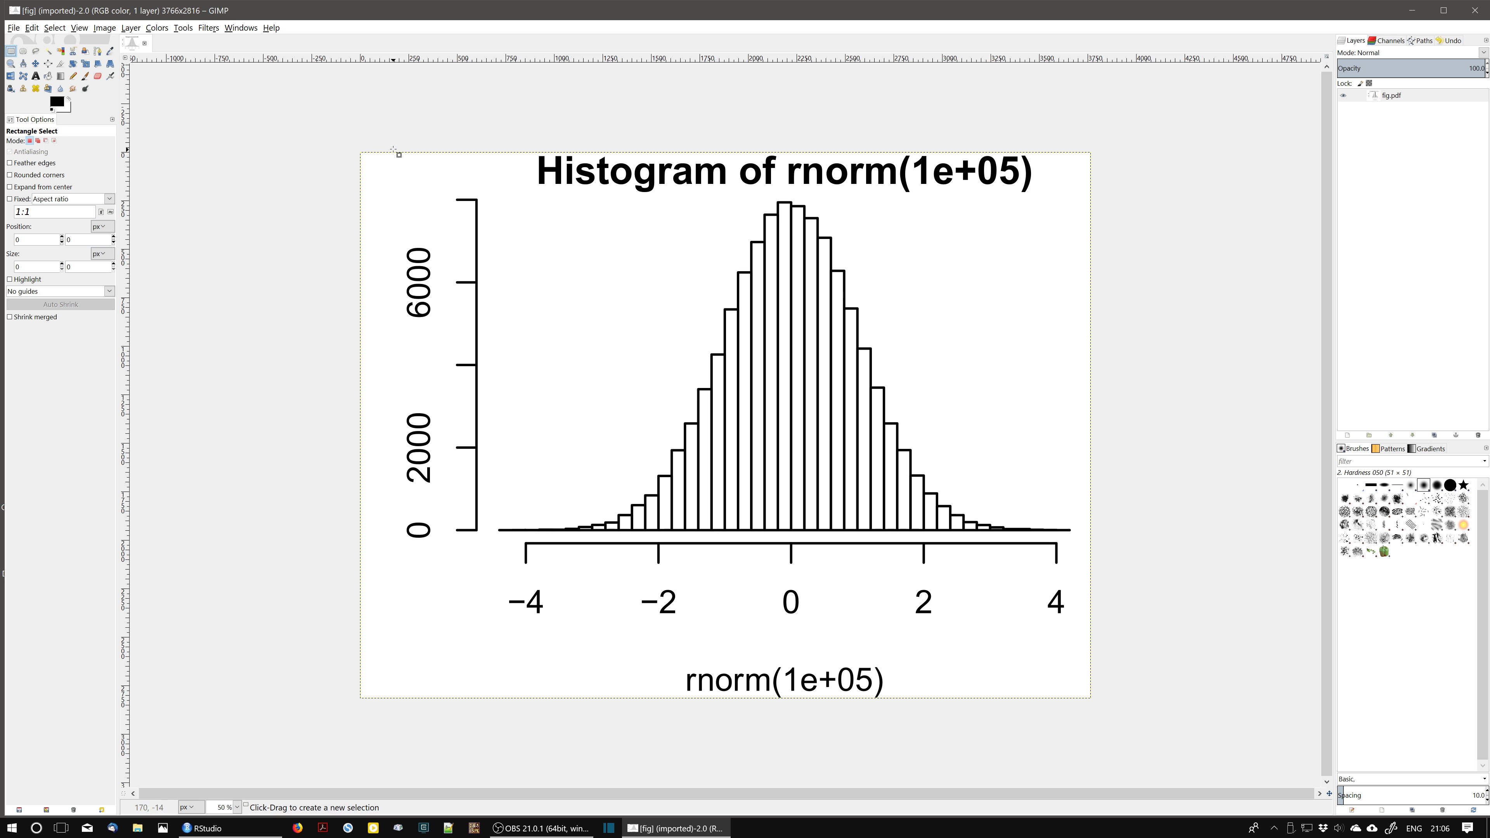
mouse_move(392, 139)
left_mouse_down()
mouse_move(764, 639)
mouse_move(1075, 721)
left_mouse_up()
left_click_drag(430, 409, 443, 404)
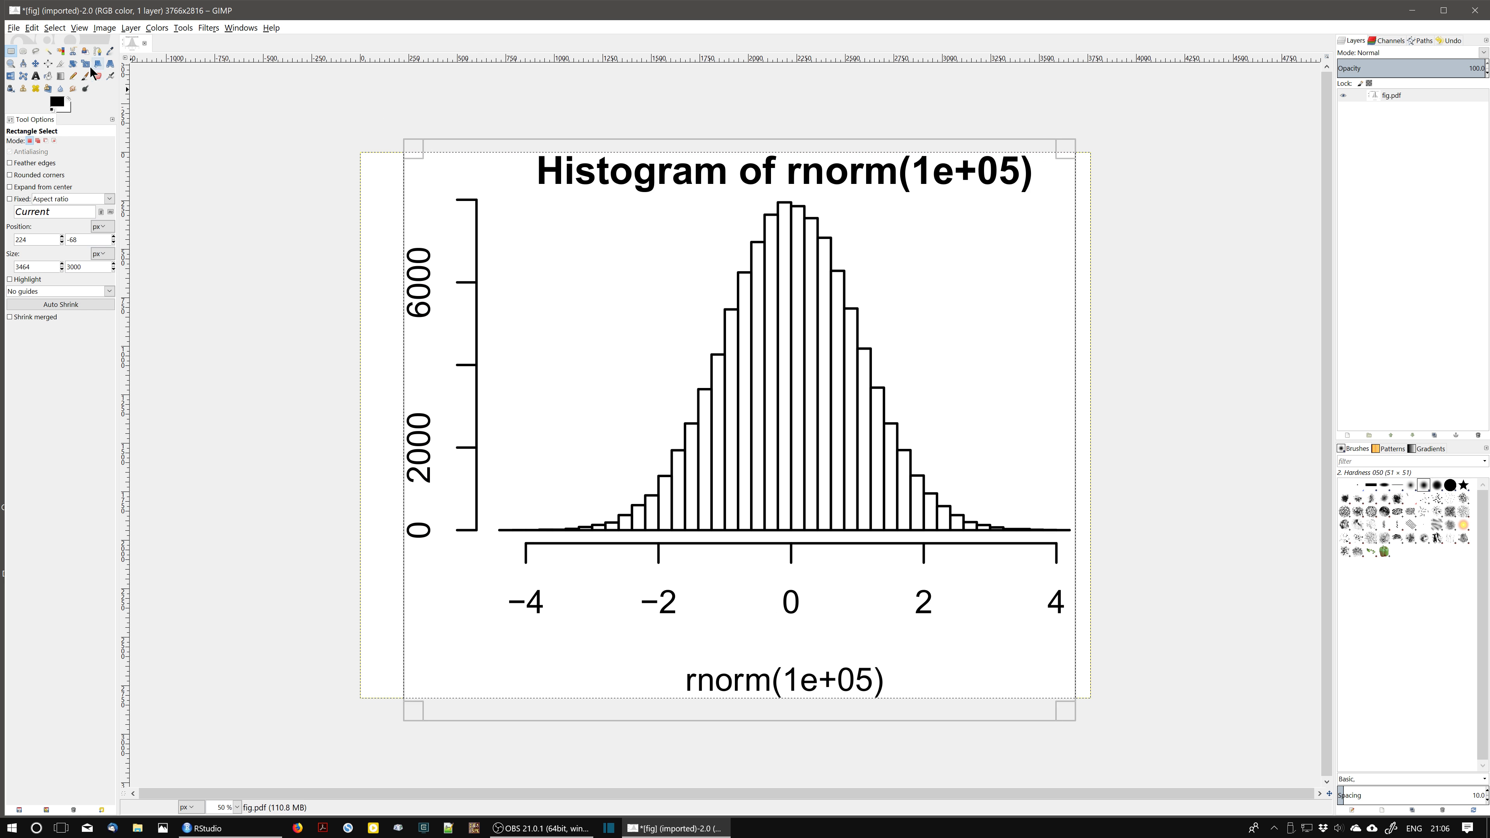
- Crop the image to the selection, making it 3464×2816, and zoom to inspect it
left_click(106, 29)
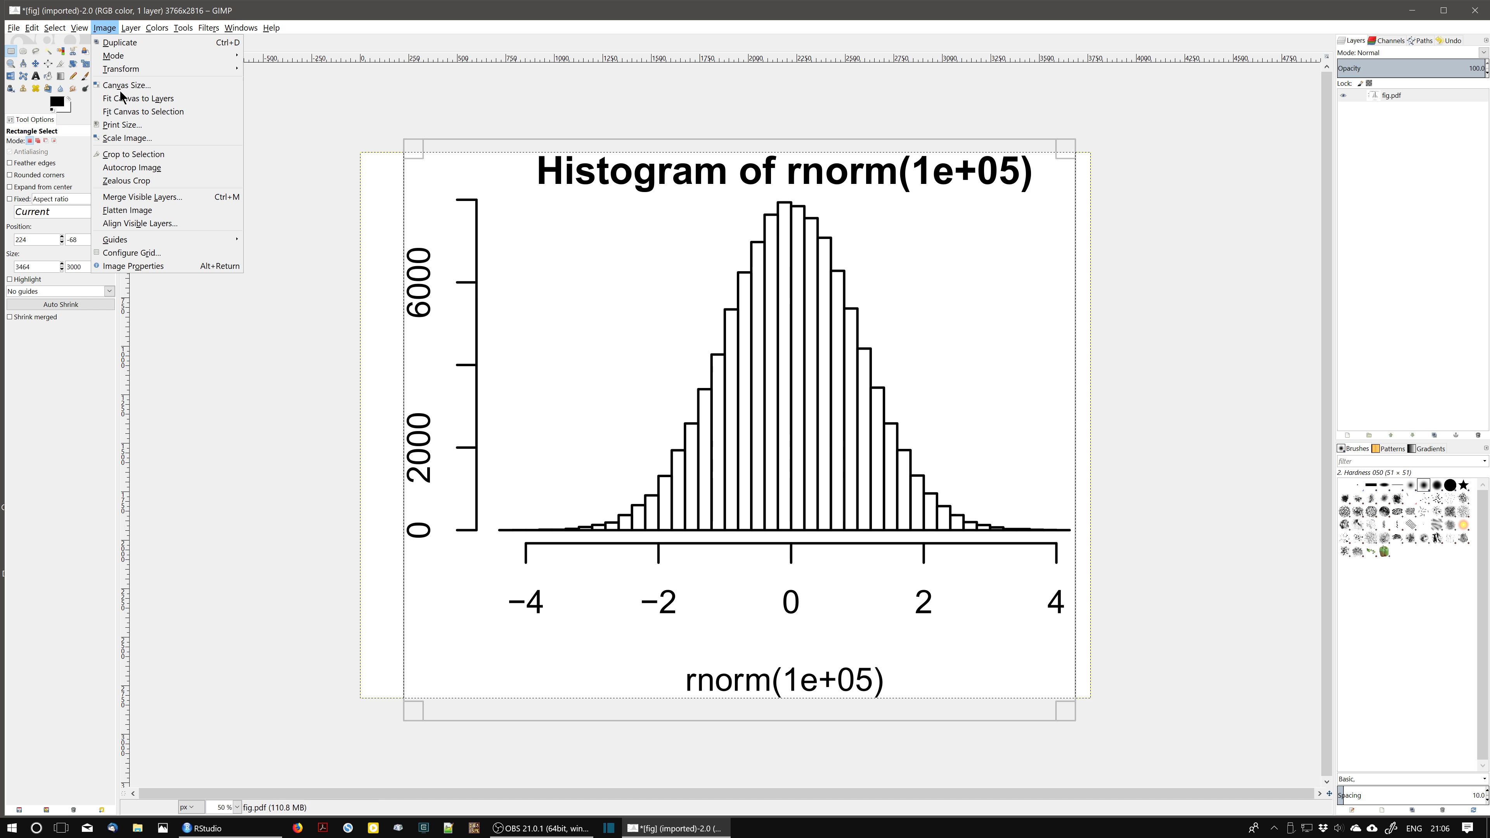
left_click(166, 155)
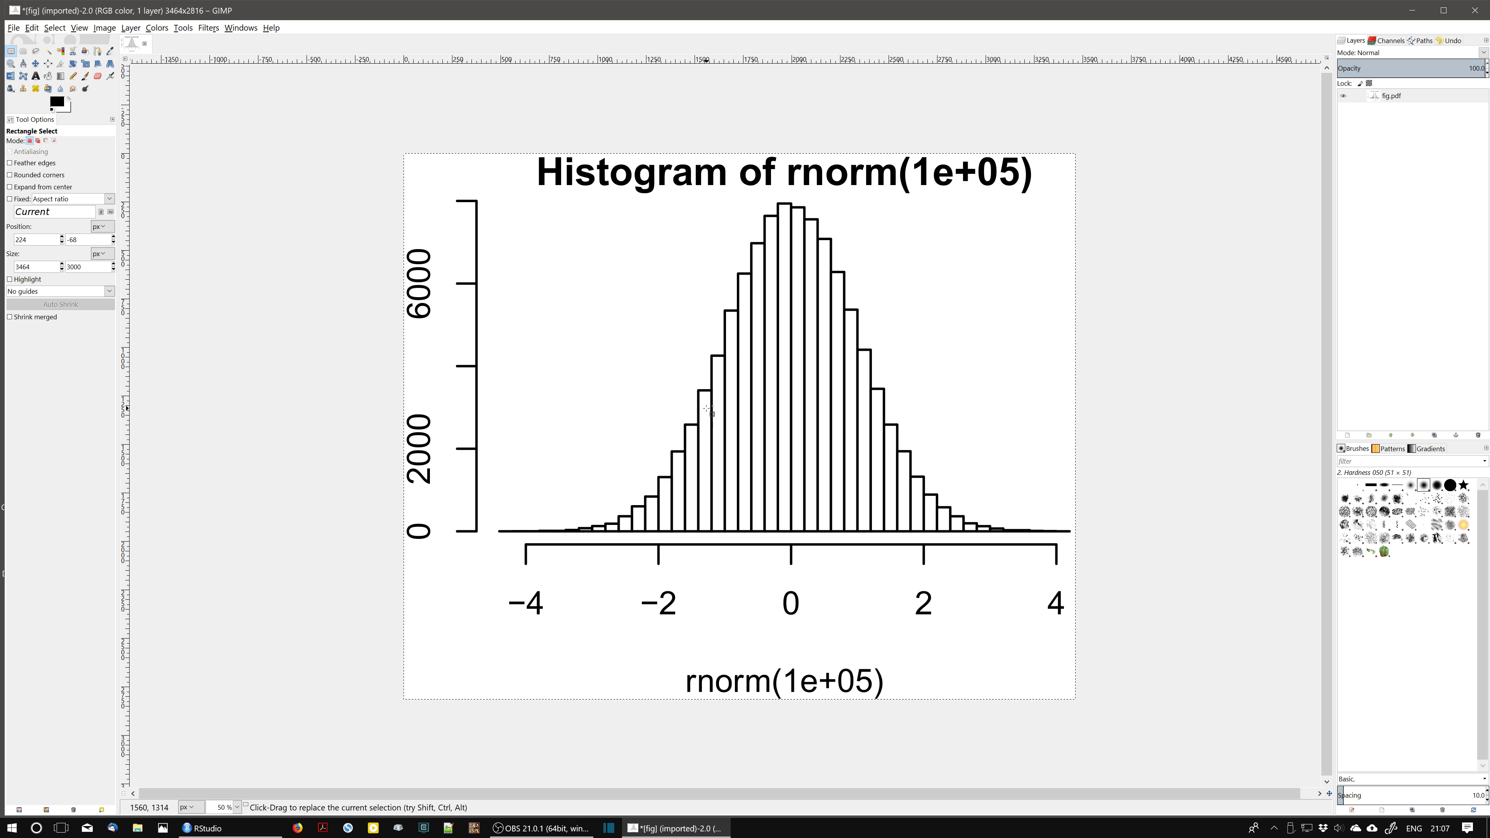
scroll(712, 389, "up", 3)
scroll(704, 399, "up", 4)
scroll(662, 390, "up", 1)
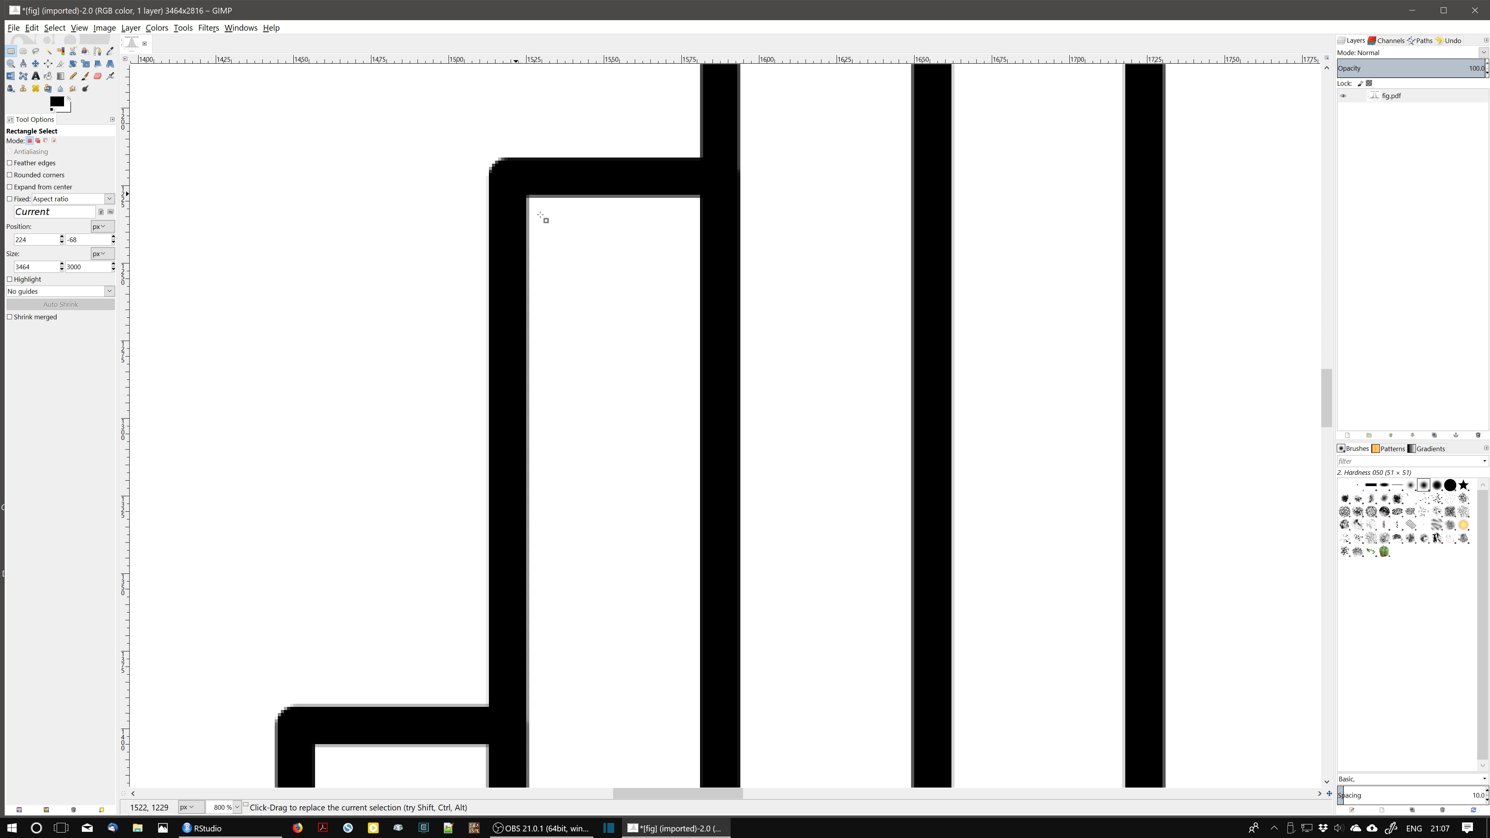
scroll(619, 329, "down", 3)
scroll(619, 335, "down", 3)
scroll(619, 334, "down", 2)
scroll(622, 338, "down", 1)
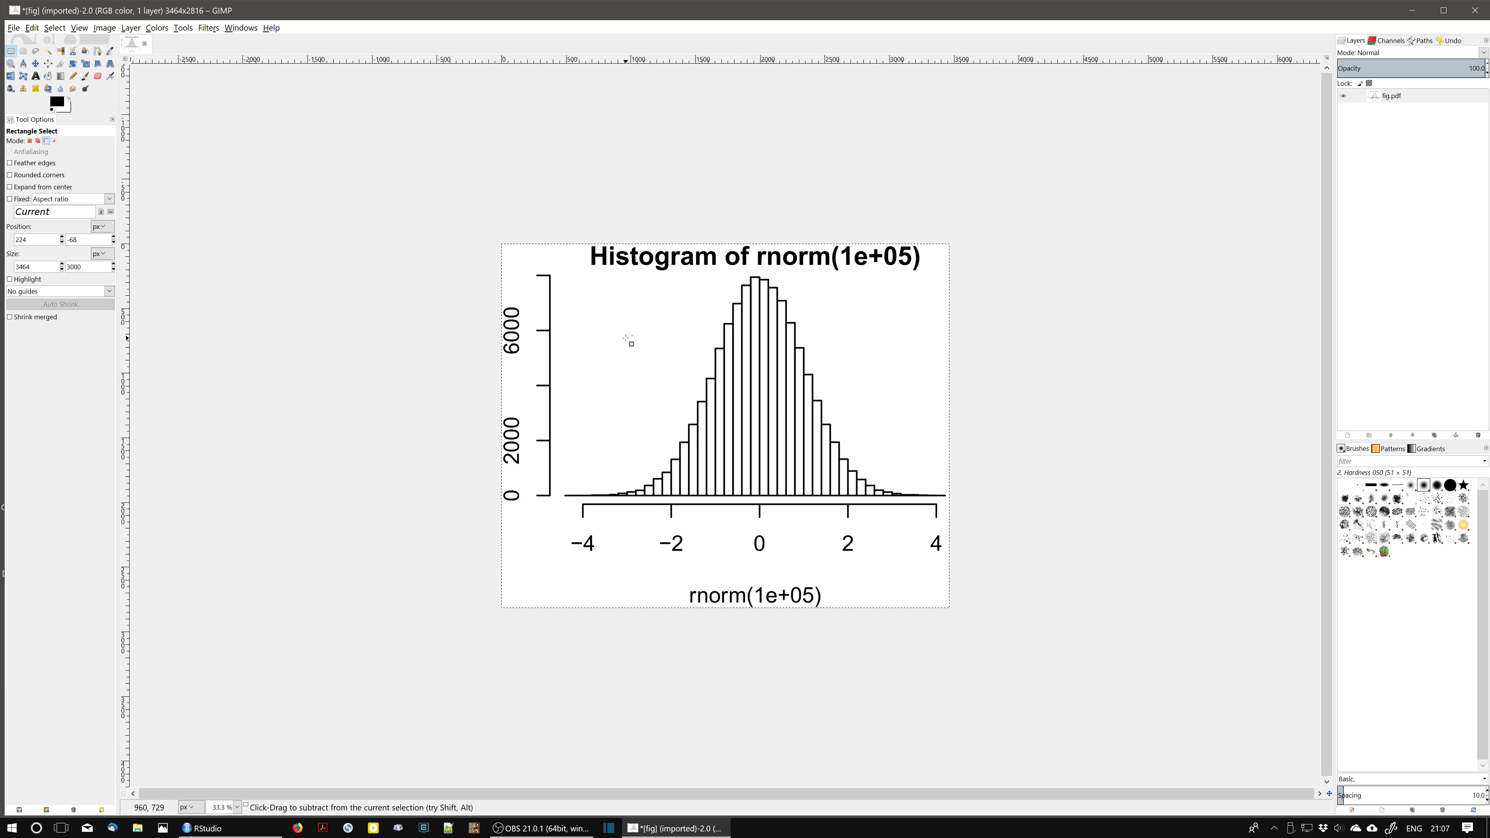
scroll(629, 342, "up", 1)
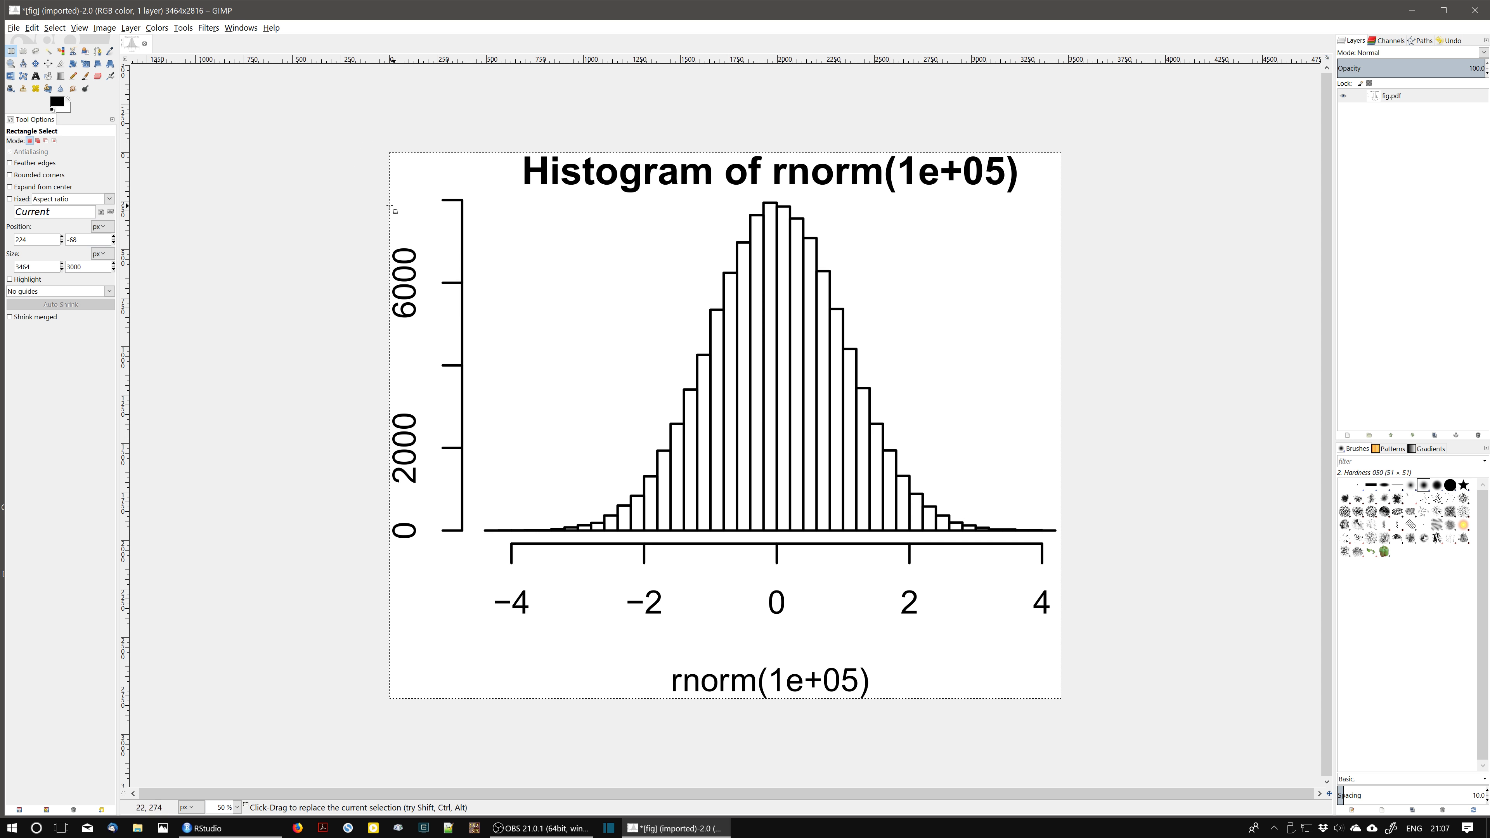
- Convert the image to indexed mode with a generated optimum palette of maximum 3 colours
left_click(105, 28)
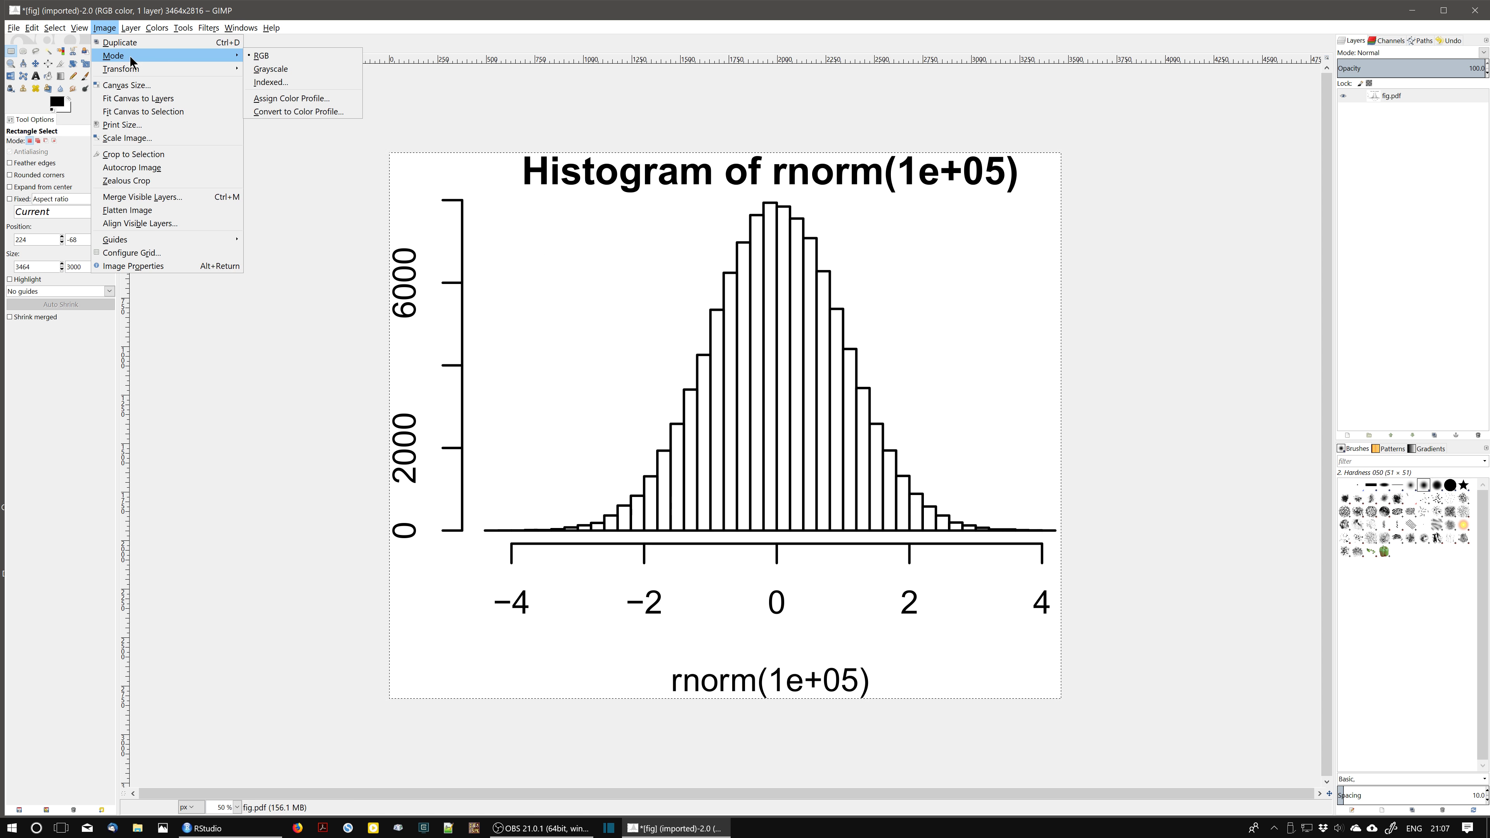
mouse_move(113, 56)
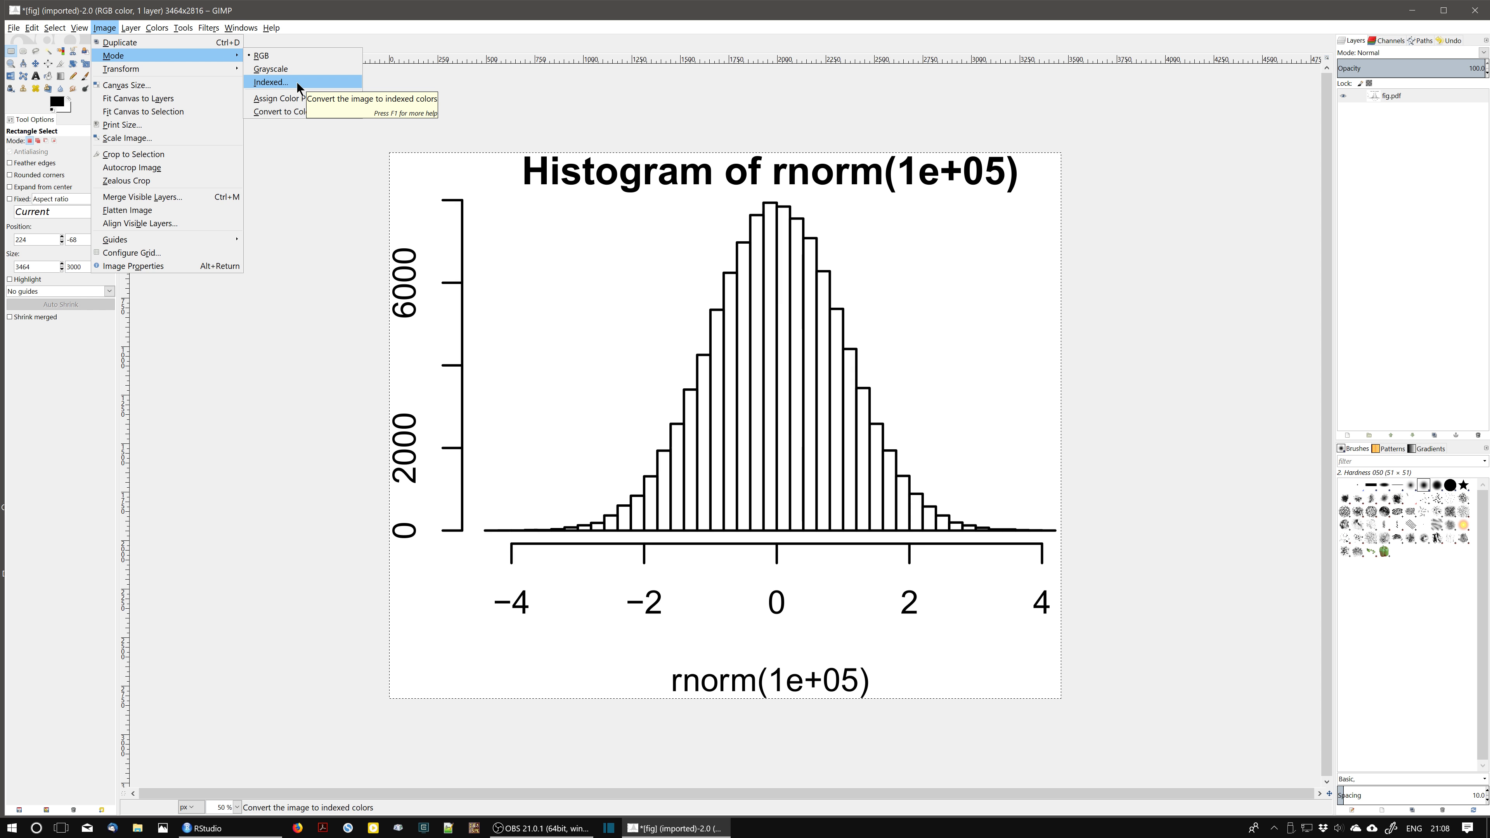
left_click(299, 88)
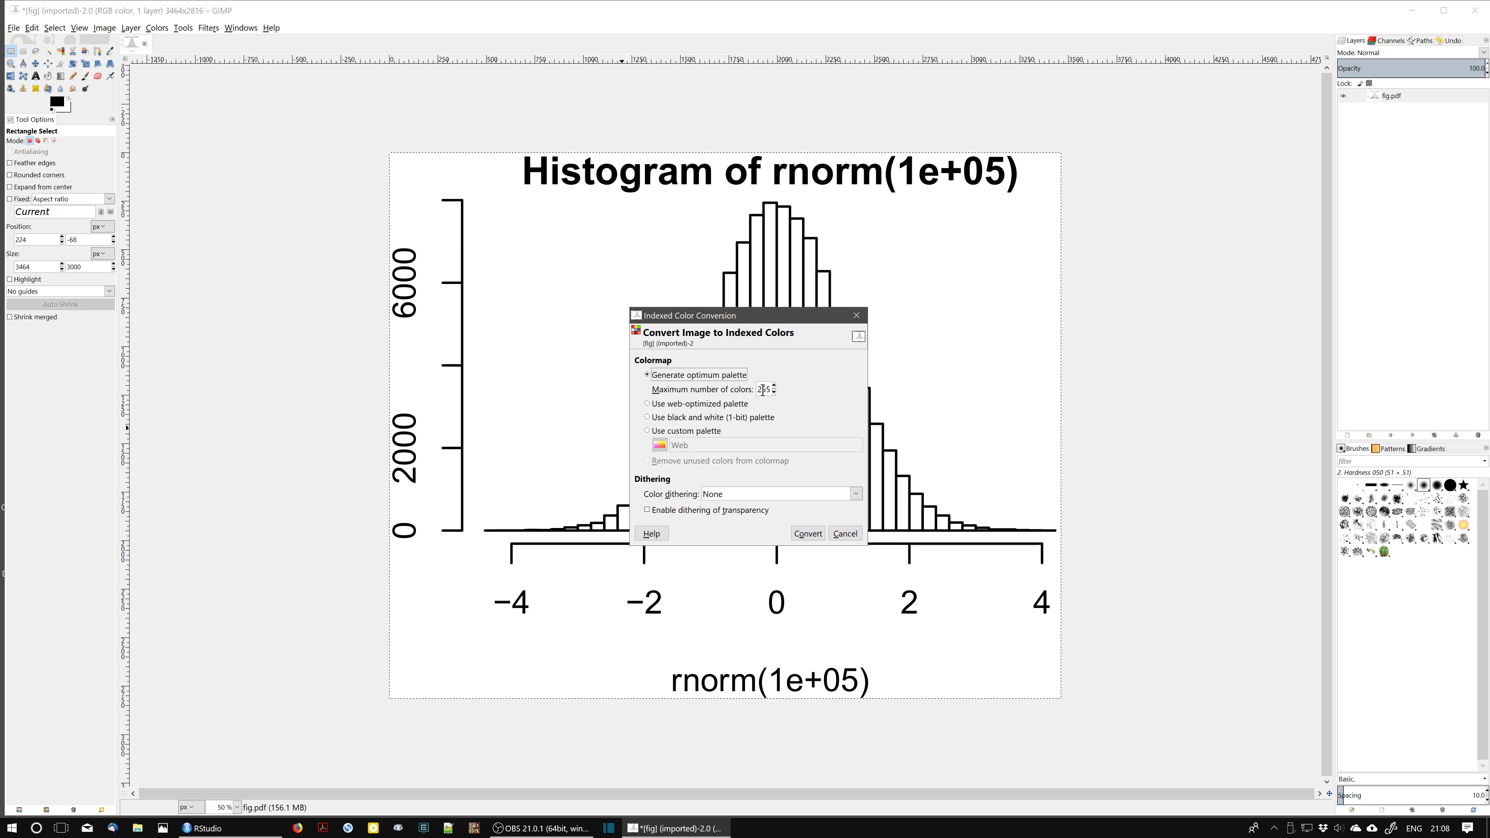
left_click(698, 405)
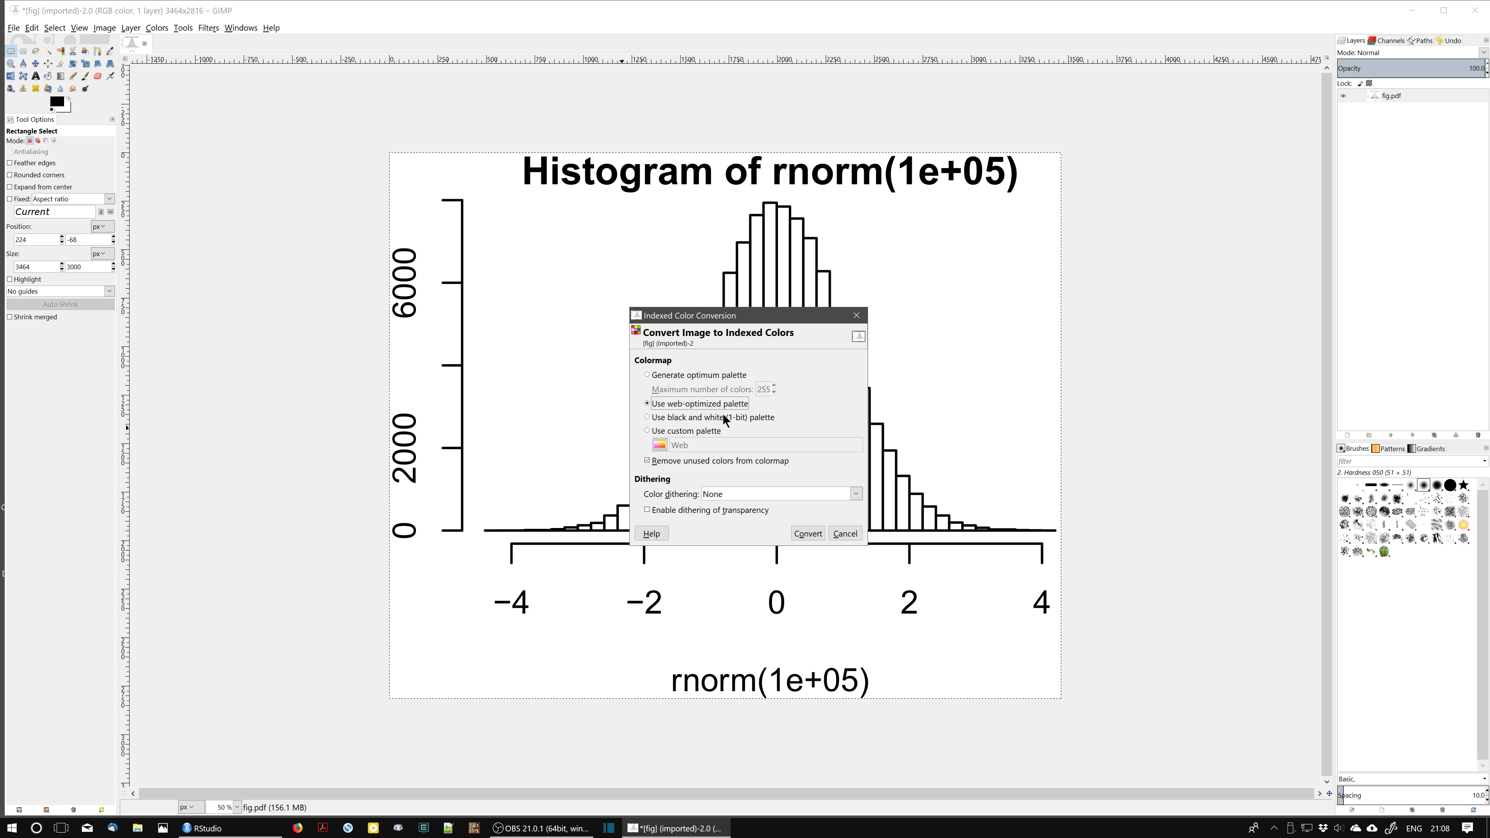
left_click(696, 421)
left_click(698, 376)
left_click(763, 390)
double_click(764, 389)
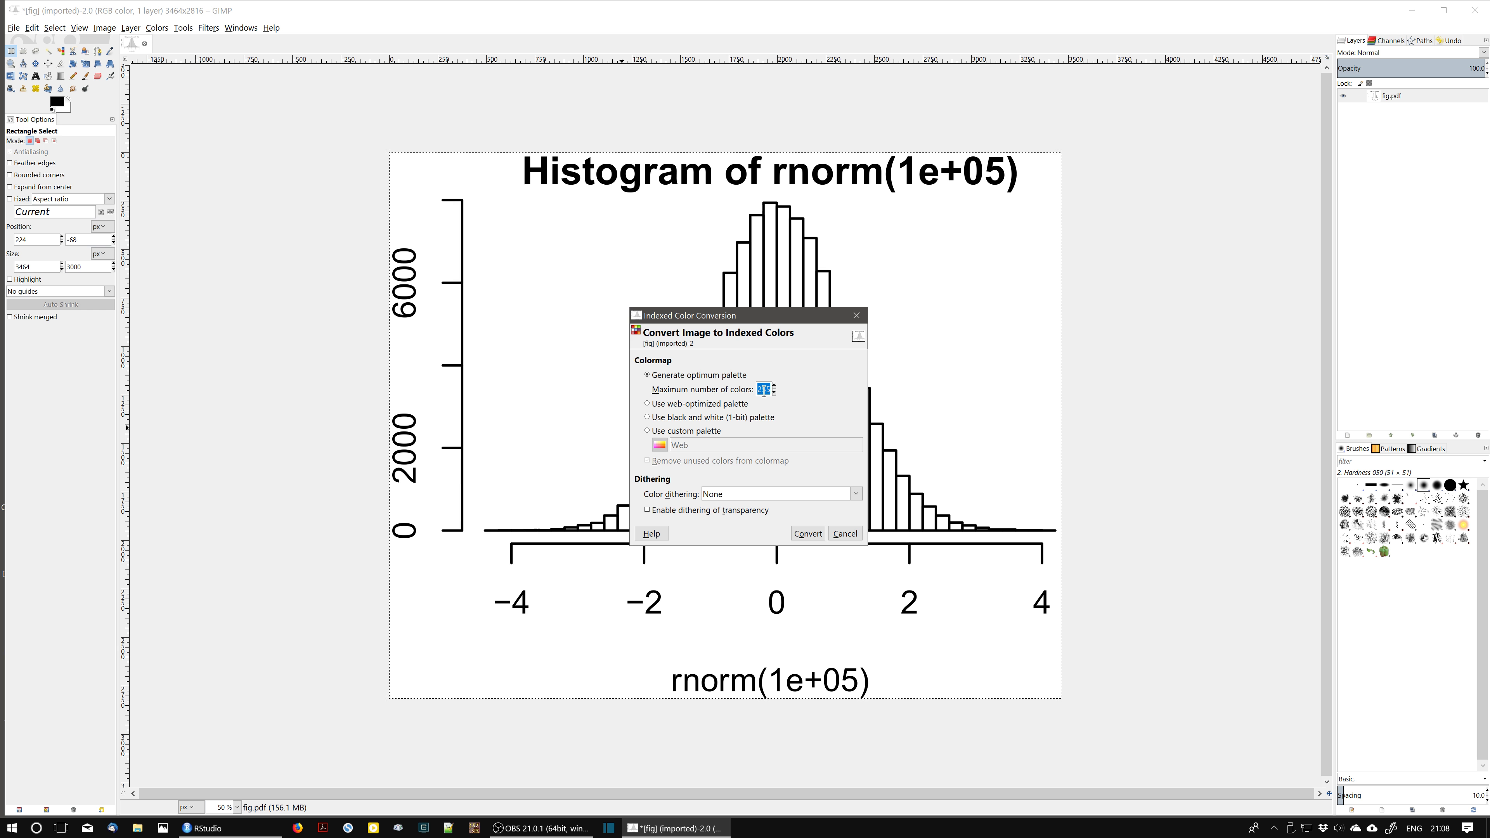
type("3")
left_click(813, 540)
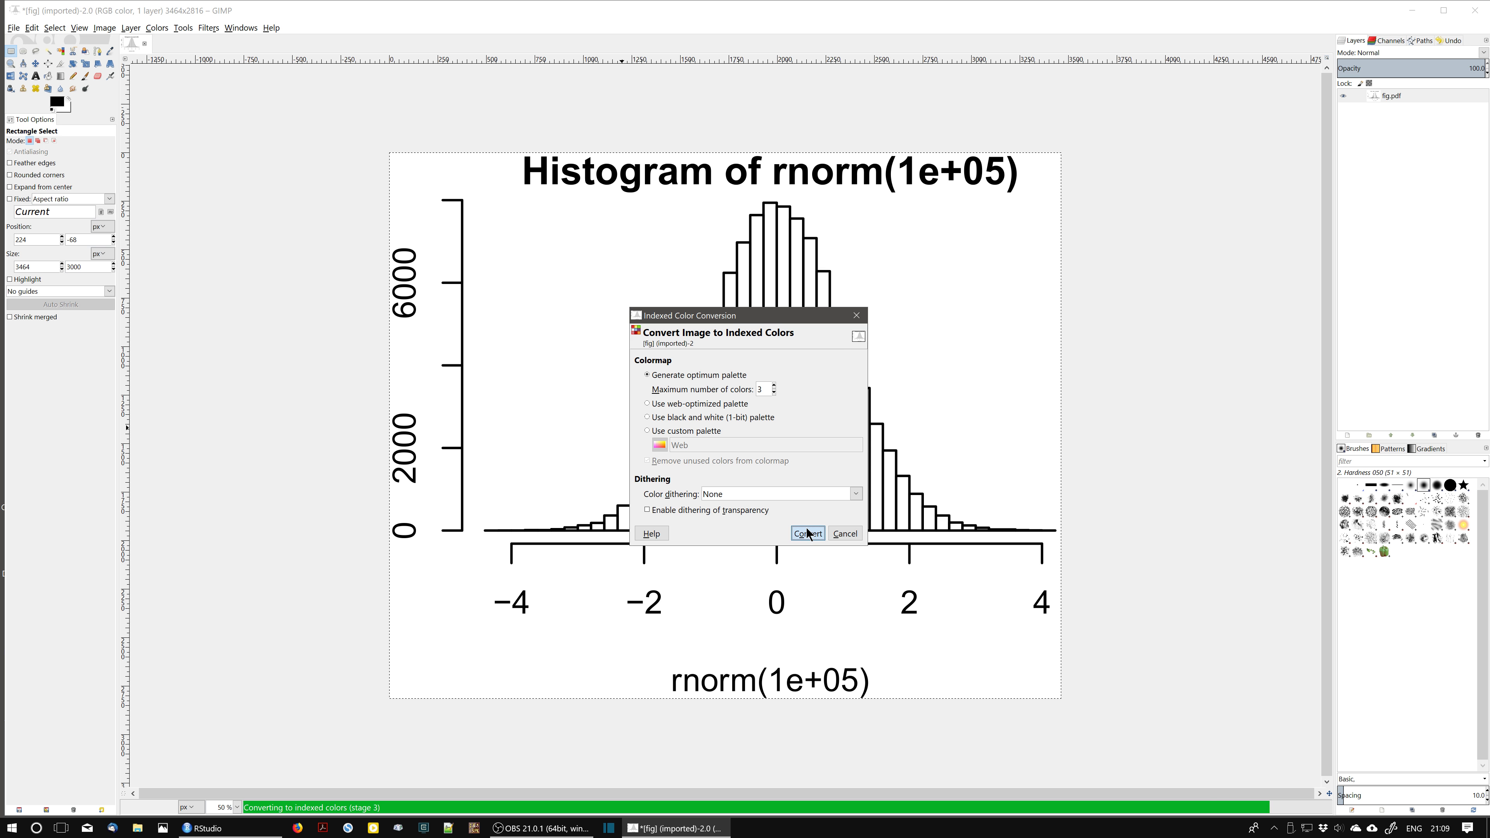
scroll(766, 510, "up", 1, "ctrl")
scroll(766, 510, "up", 4, "ctrl")
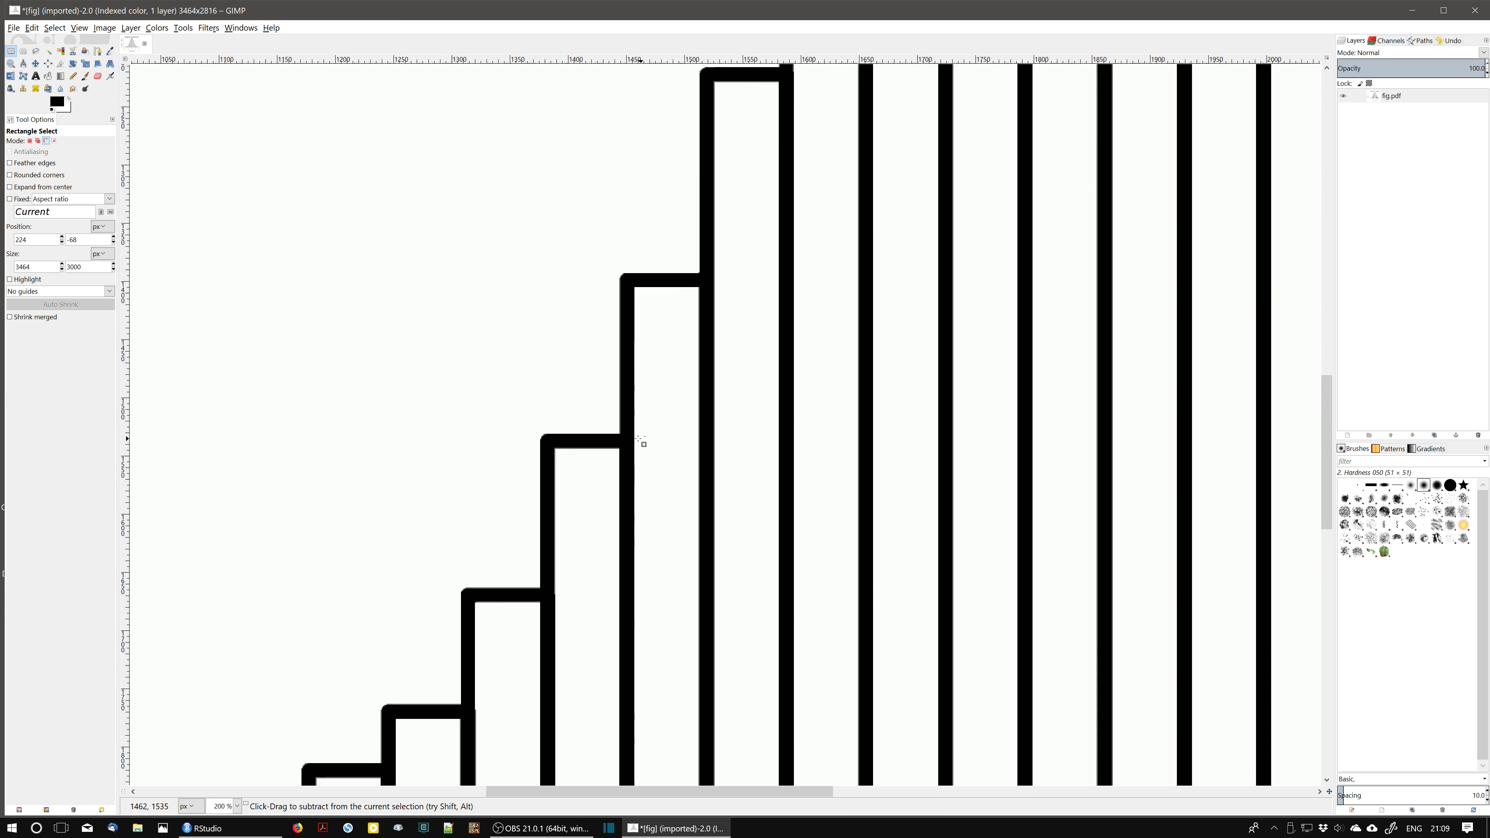
scroll(609, 436, "up", 4, "ctrl")
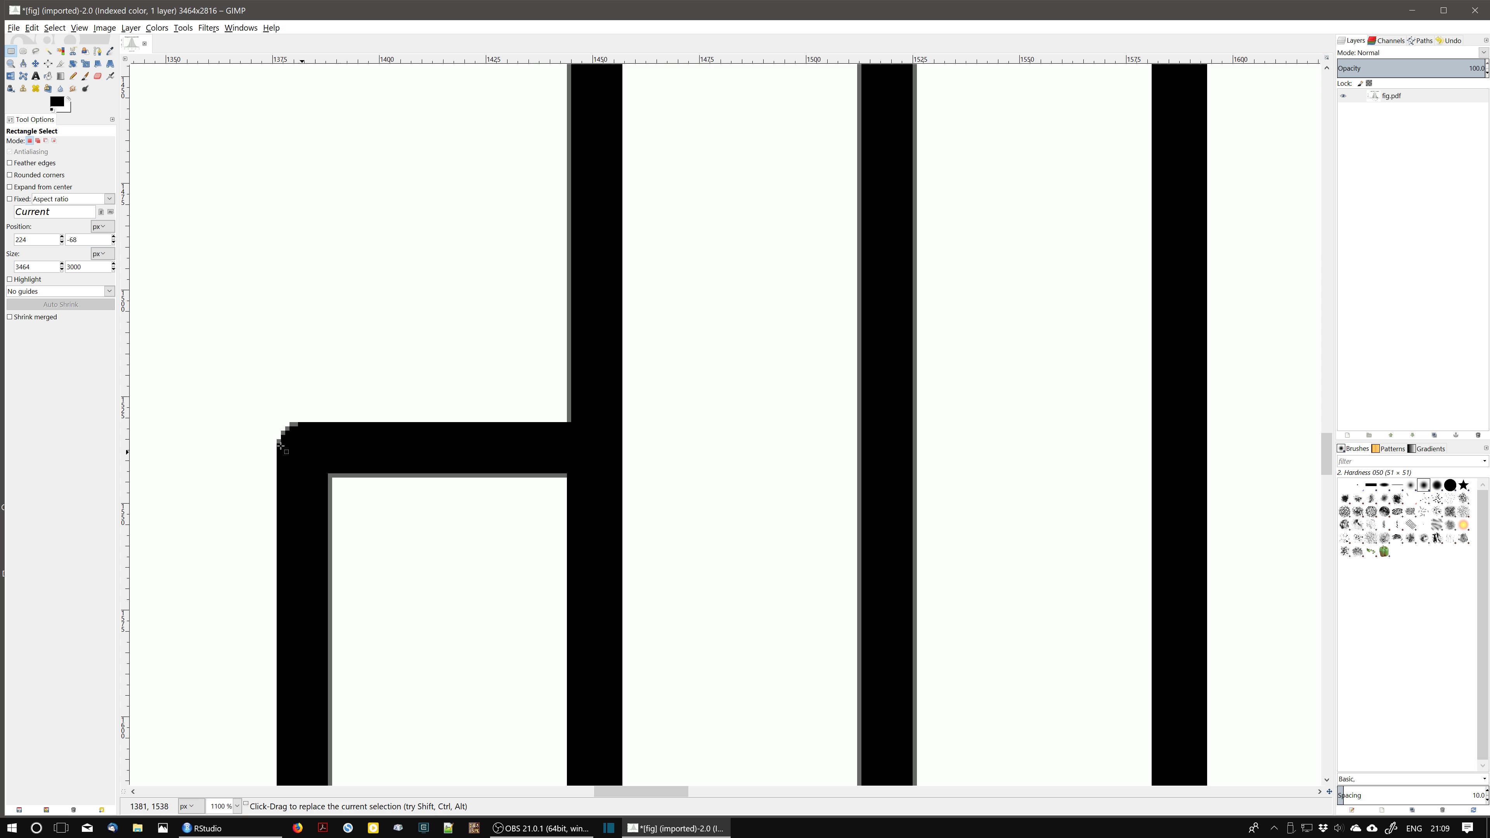
scroll(286, 434, "up", 4, "ctrl")
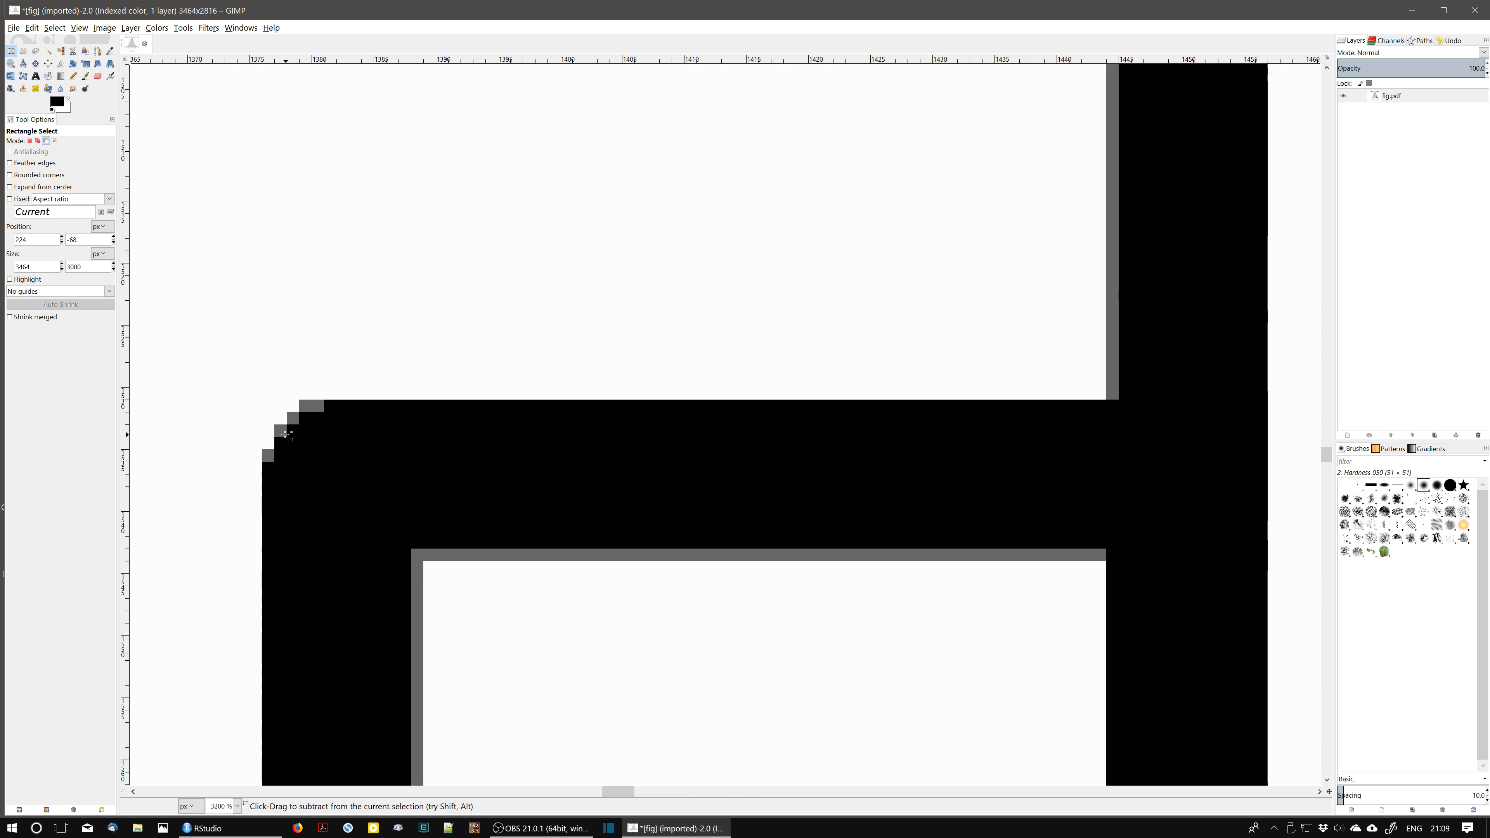
scroll(305, 406, "up", 1, "ctrl")
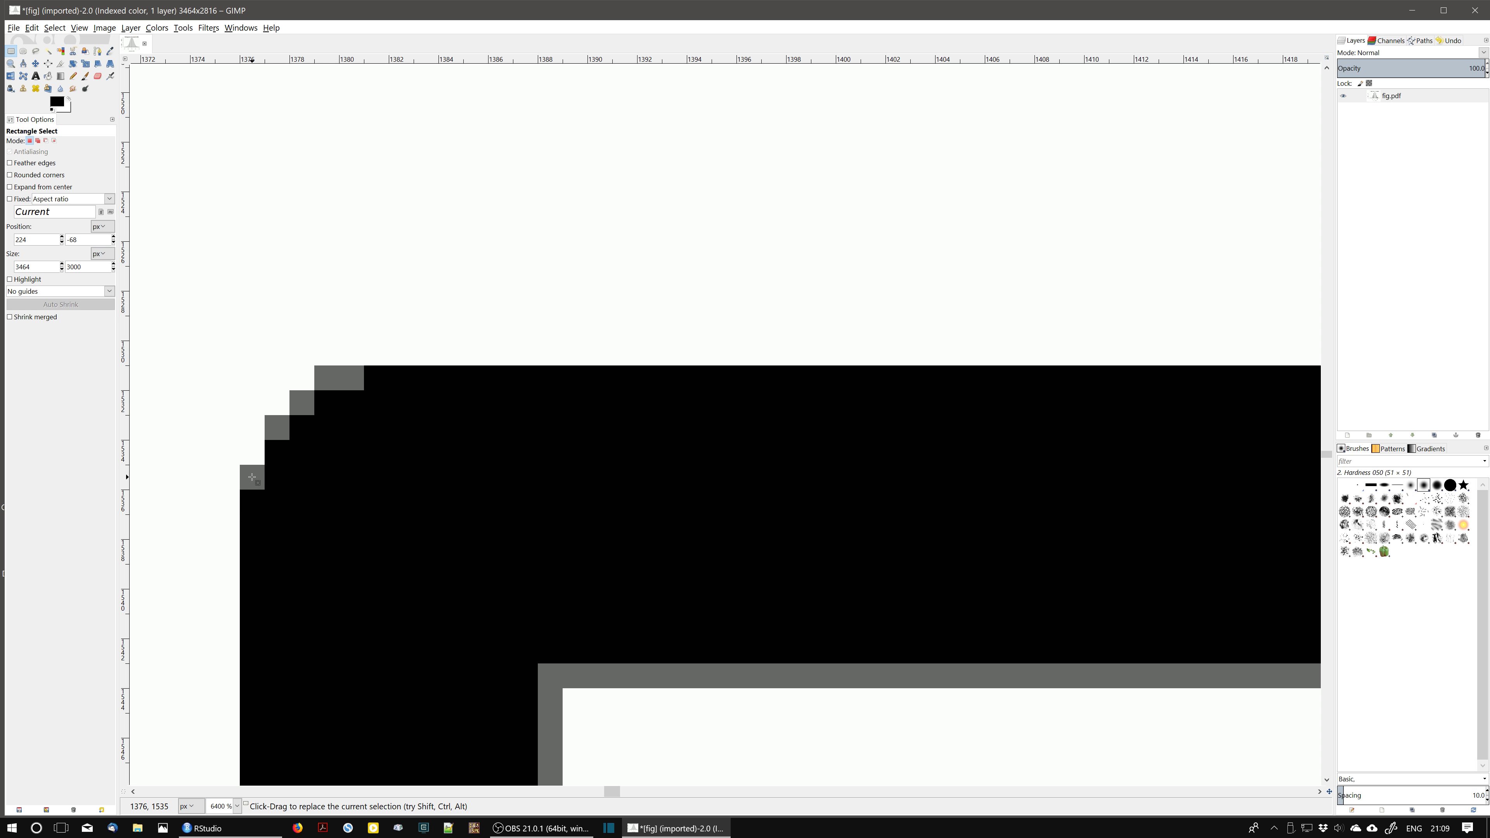
scroll(352, 423, "down", 3, "ctrl")
scroll(419, 449, "down", 1, "ctrl")
scroll(431, 454, "down", 2, "ctrl")
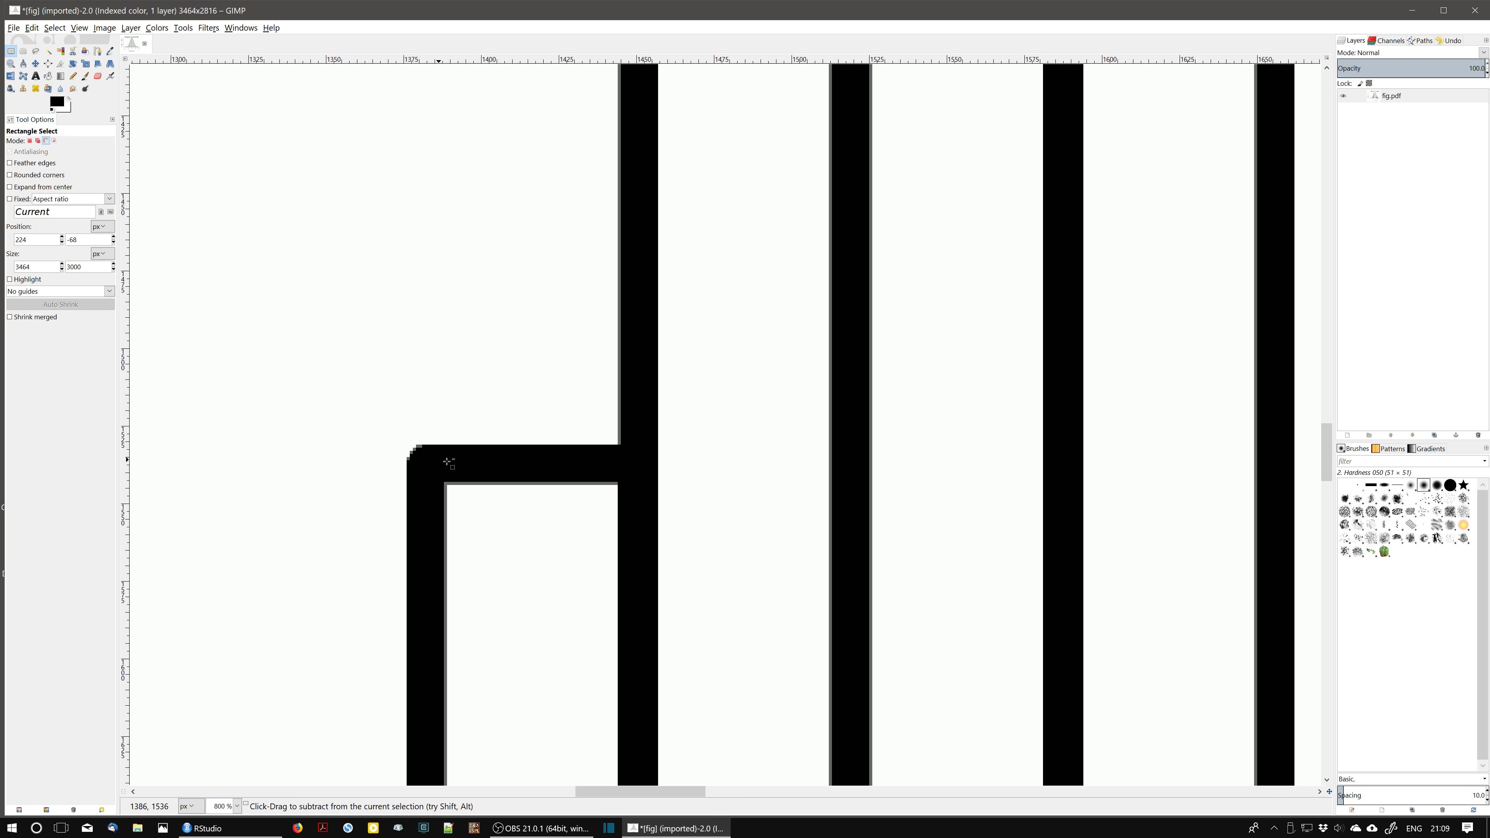
scroll(495, 489, "down", 3, "ctrl")
scroll(511, 498, "down", 3, "ctrl")
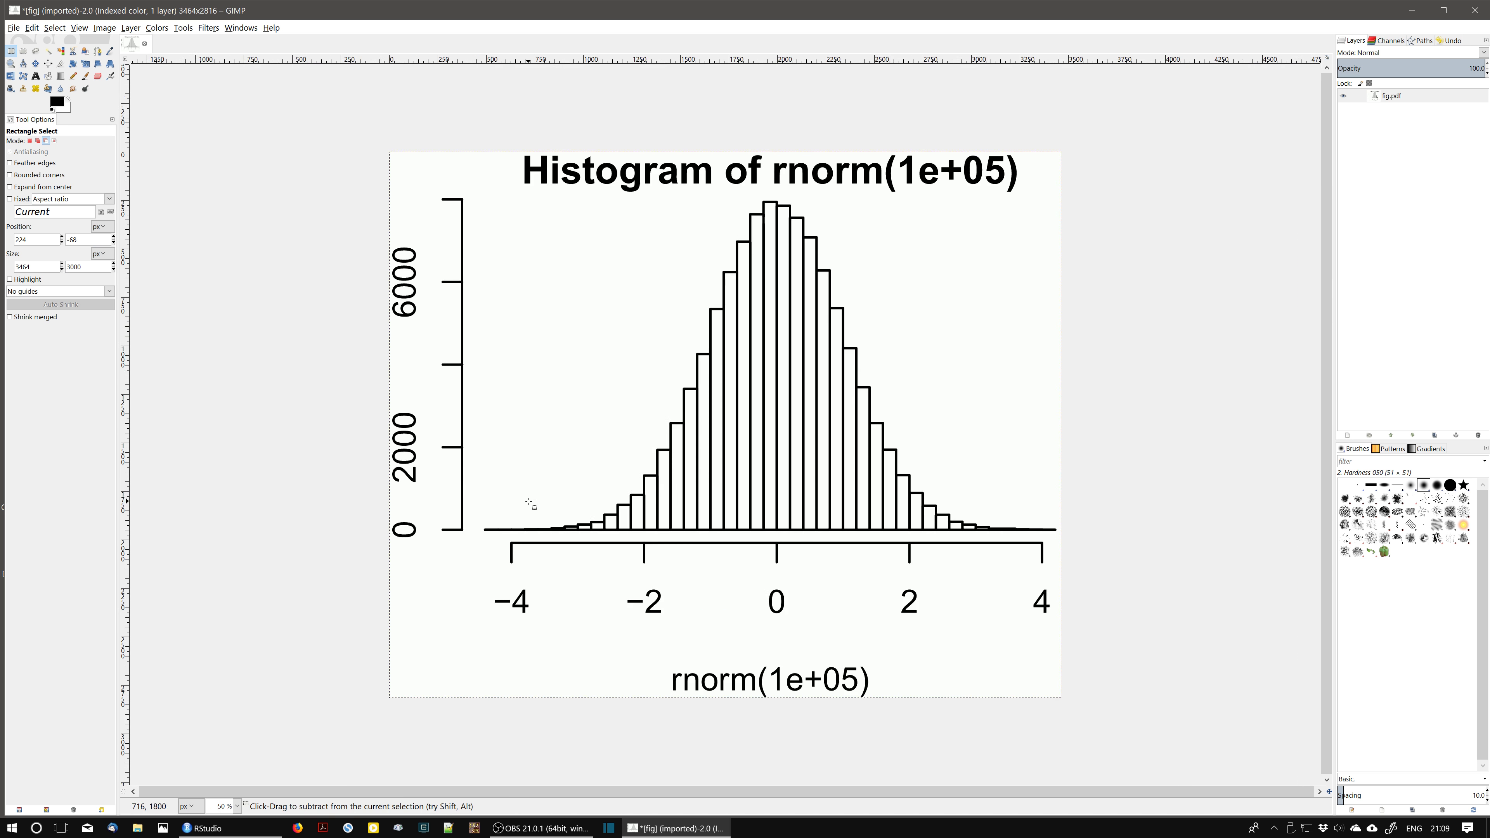
scroll(510, 498, "down", 1, "ctrl")
scroll(587, 510, "up", 1, "ctrl")
scroll(634, 515, "up", 2, "ctrl")
scroll(634, 516, "down", 1, "ctrl")
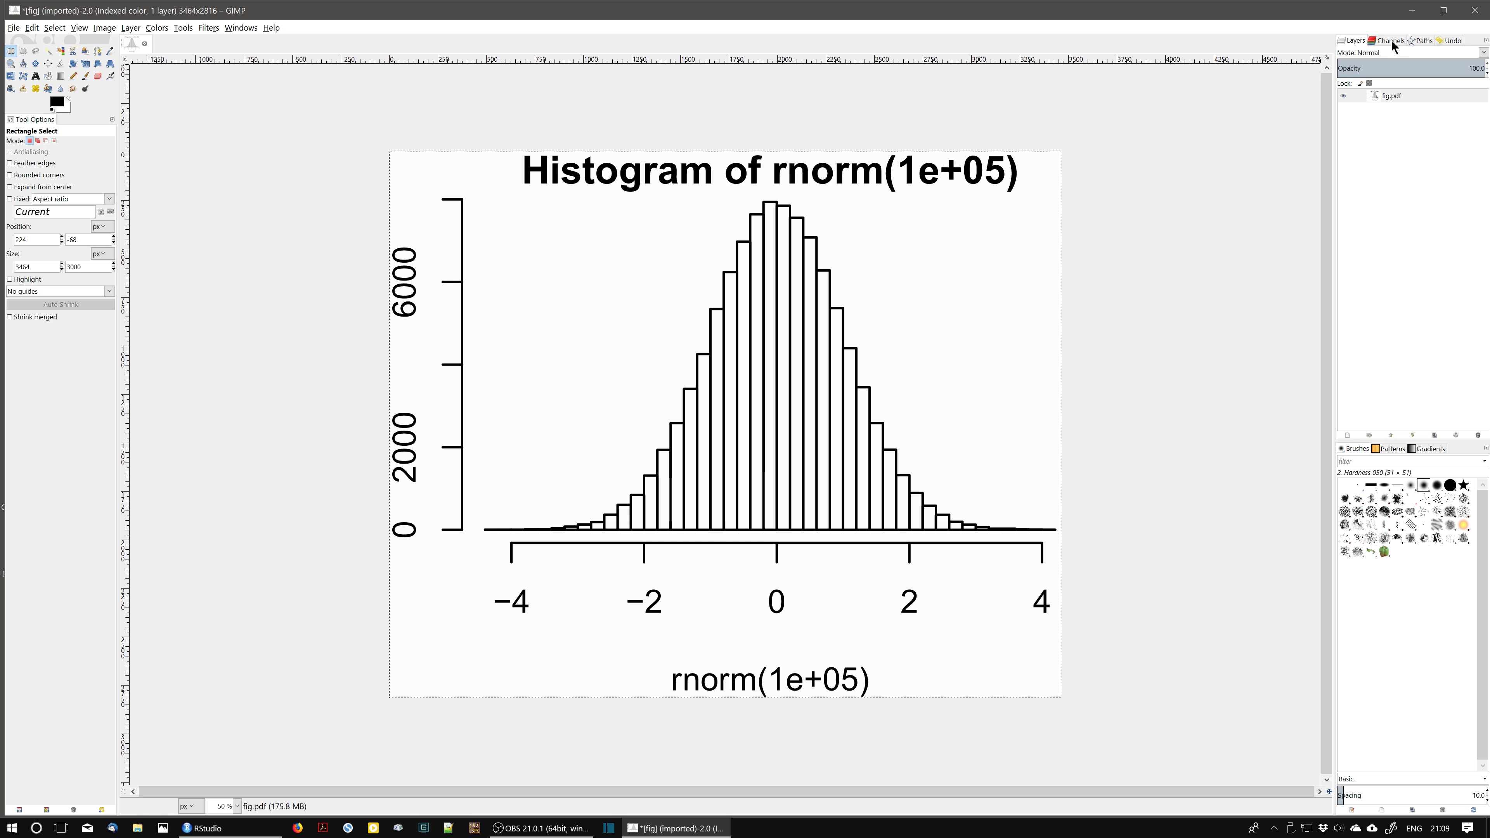
- Flatten the fig.pdf layer from its context menu and confirm in Channels the alpha is gone
left_click(1373, 42)
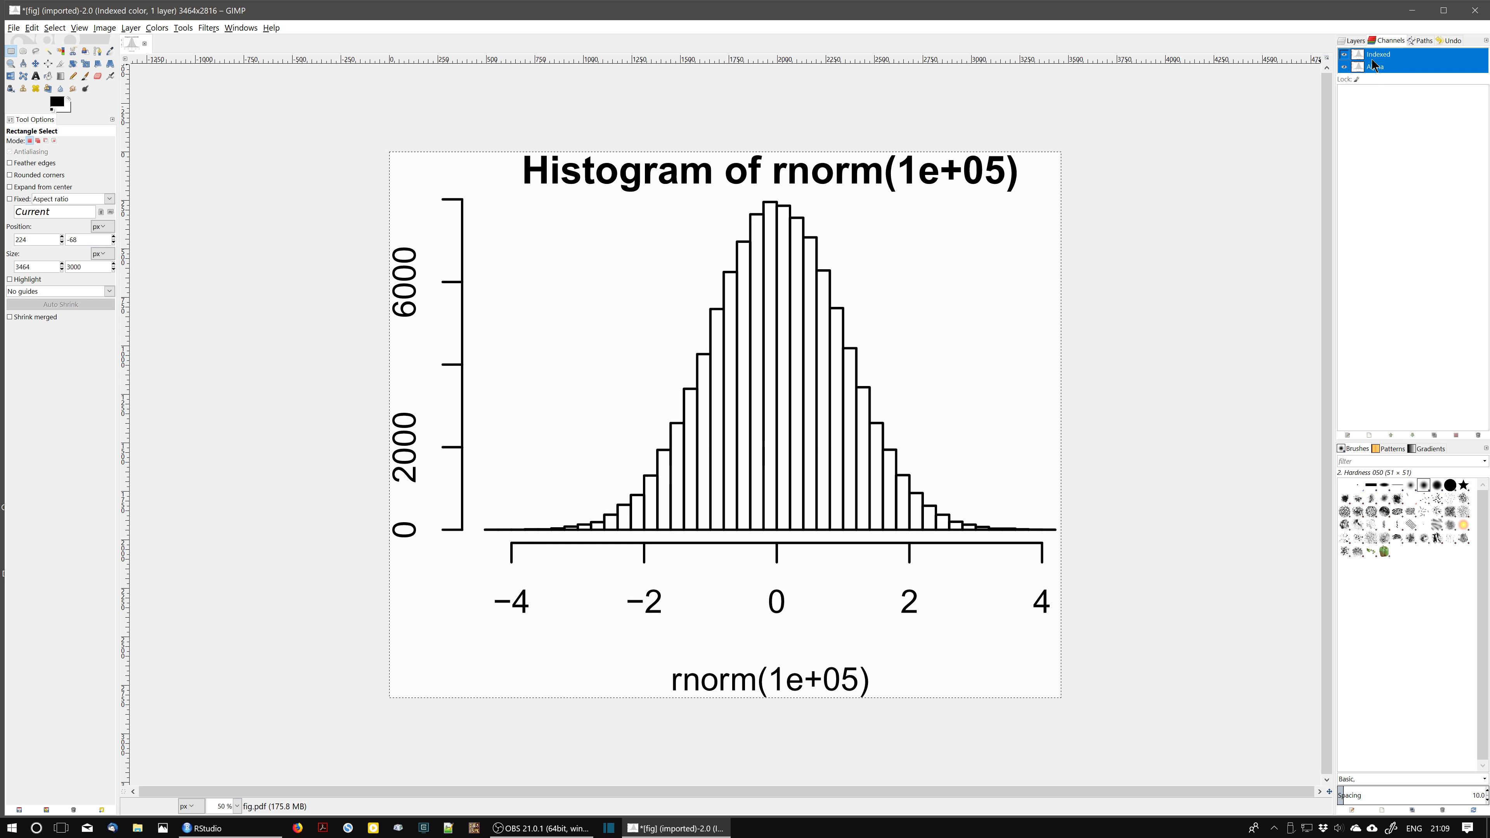
left_click(1358, 43)
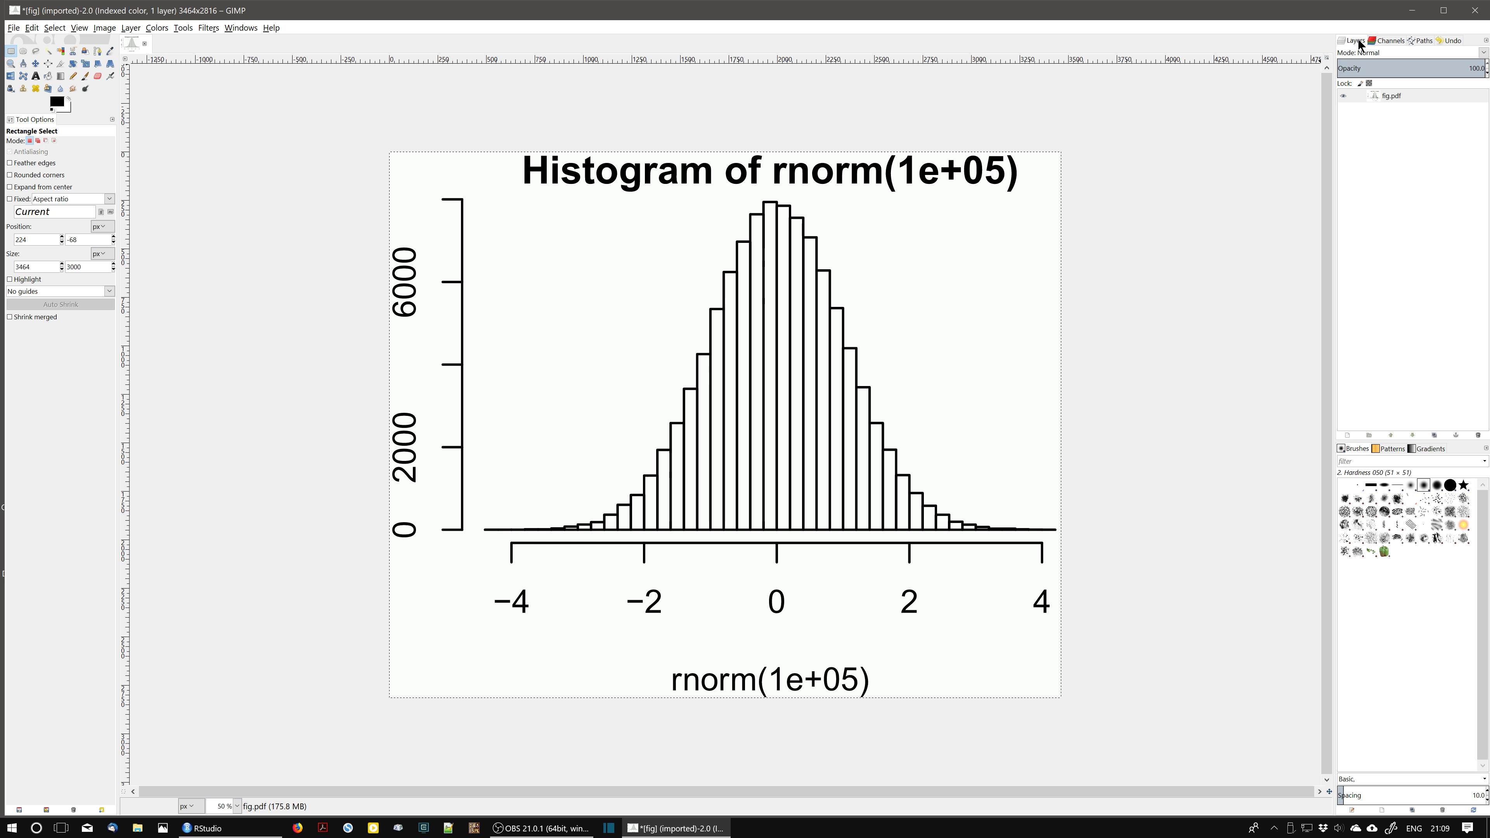
left_click(1395, 98)
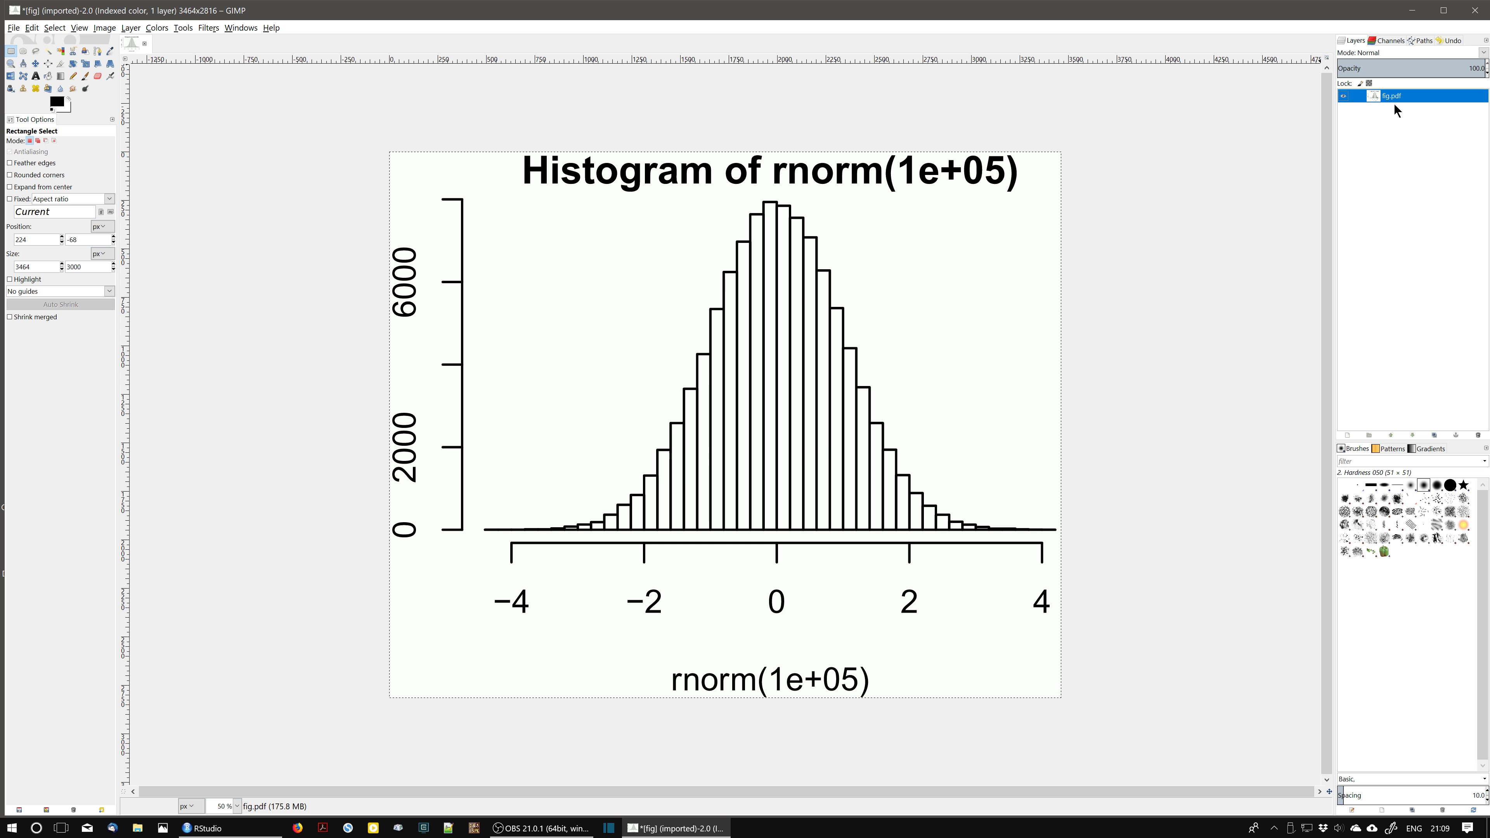
right_click(1395, 97)
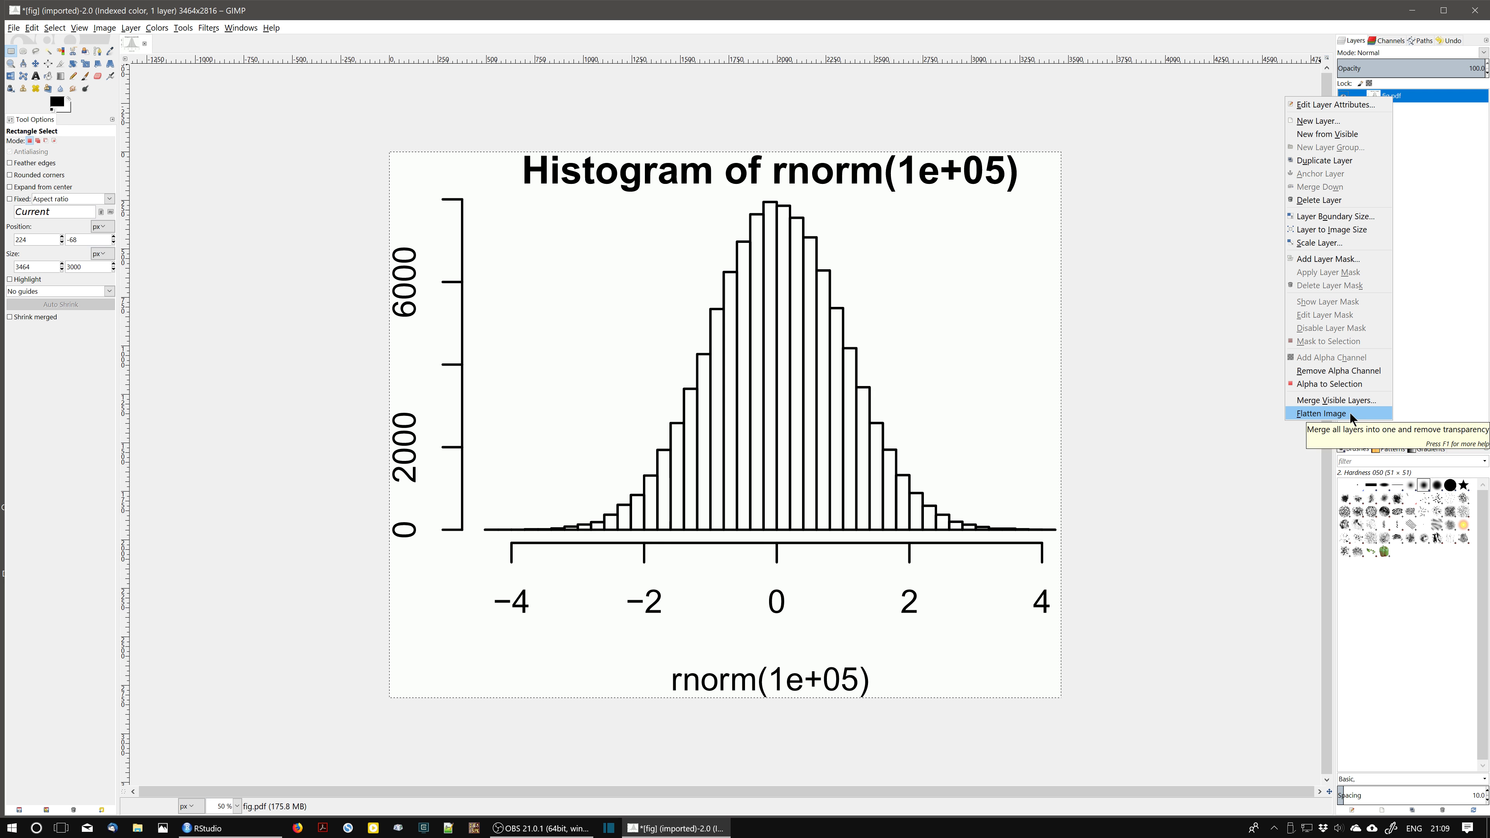
left_click(1349, 412)
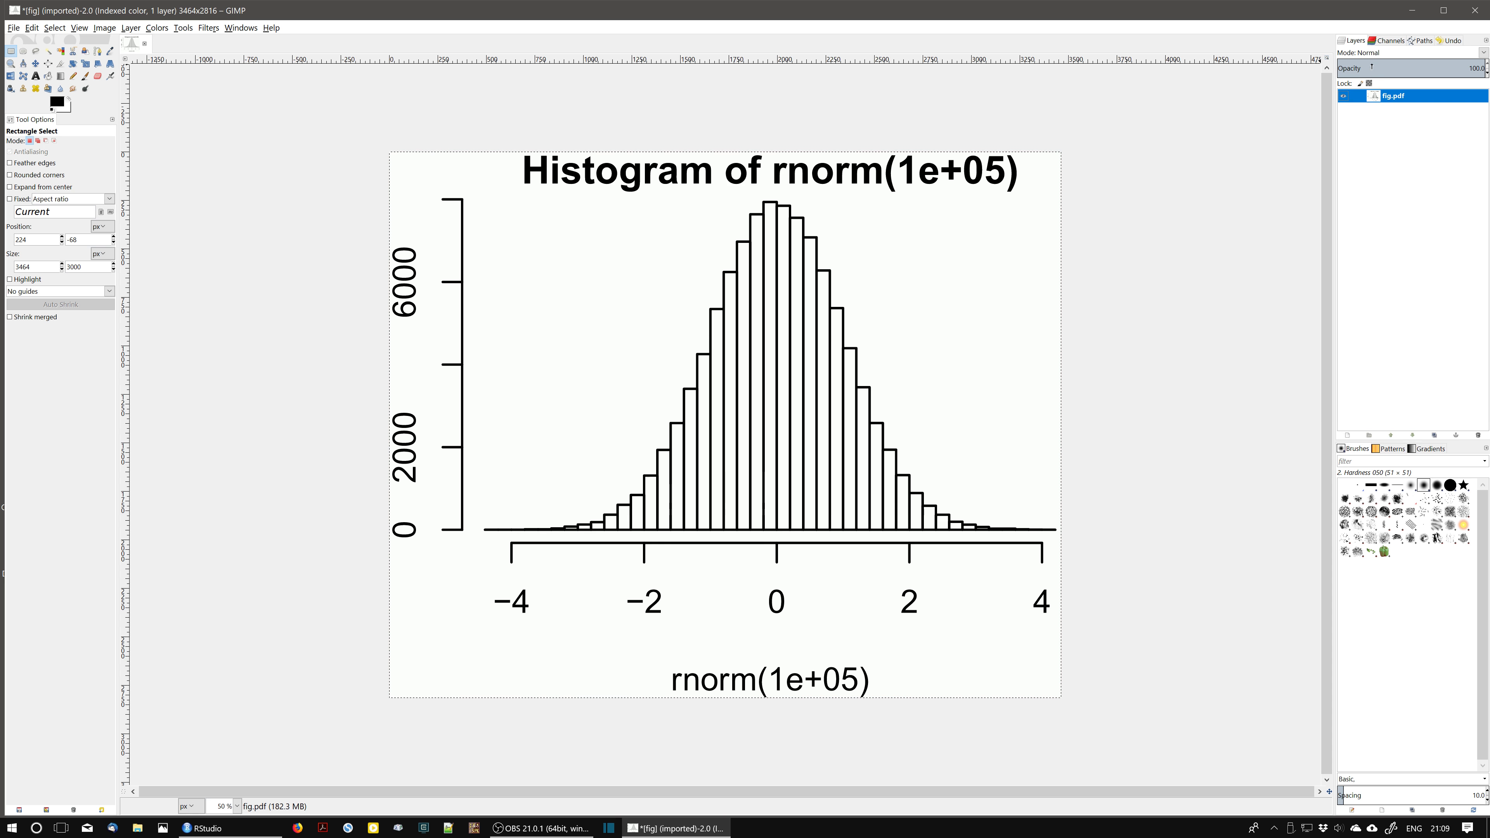
left_click(1385, 41)
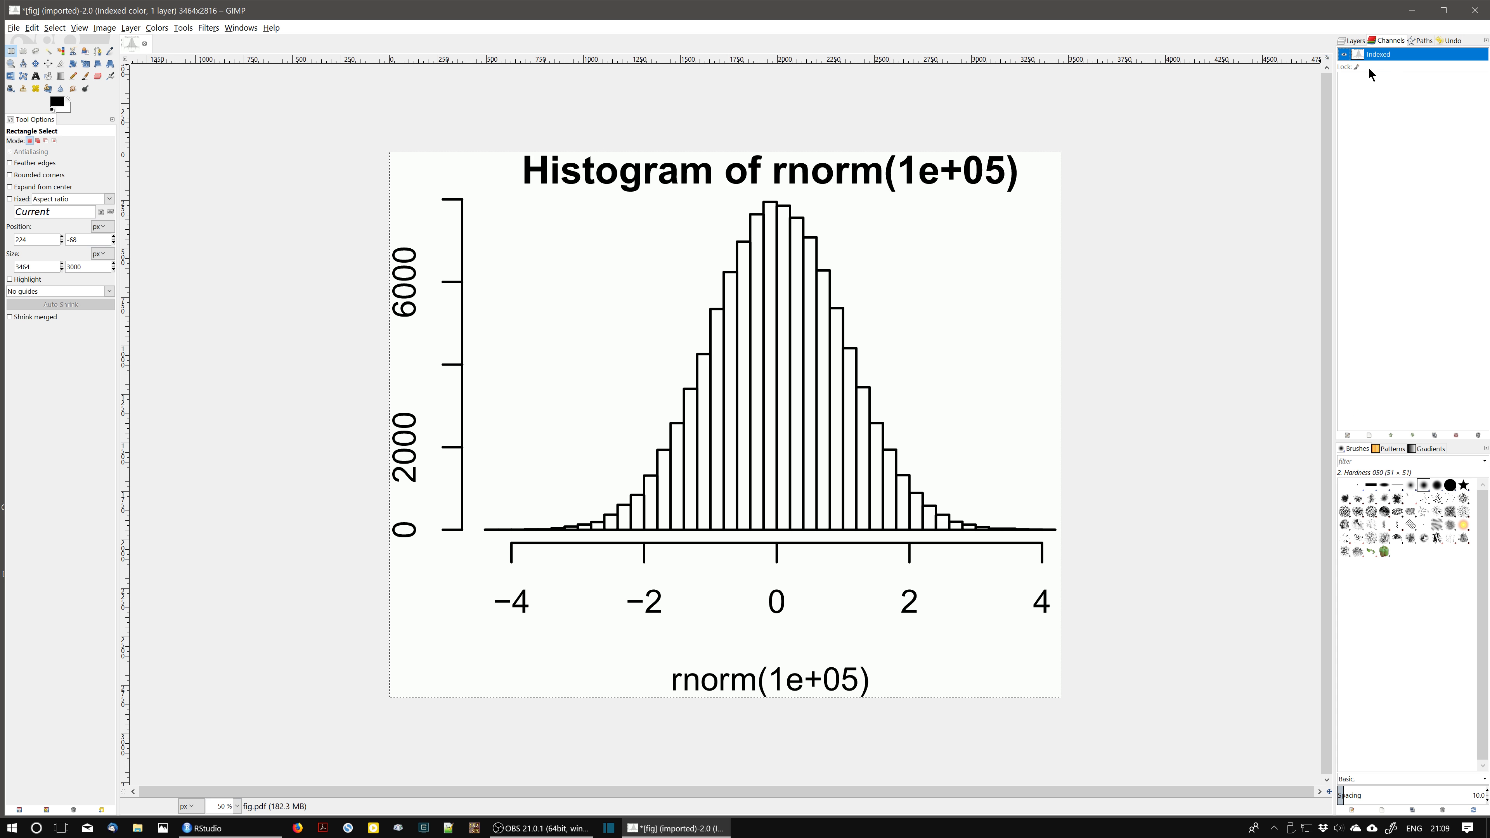
left_click(1355, 41)
scroll(859, 279, "up", 3)
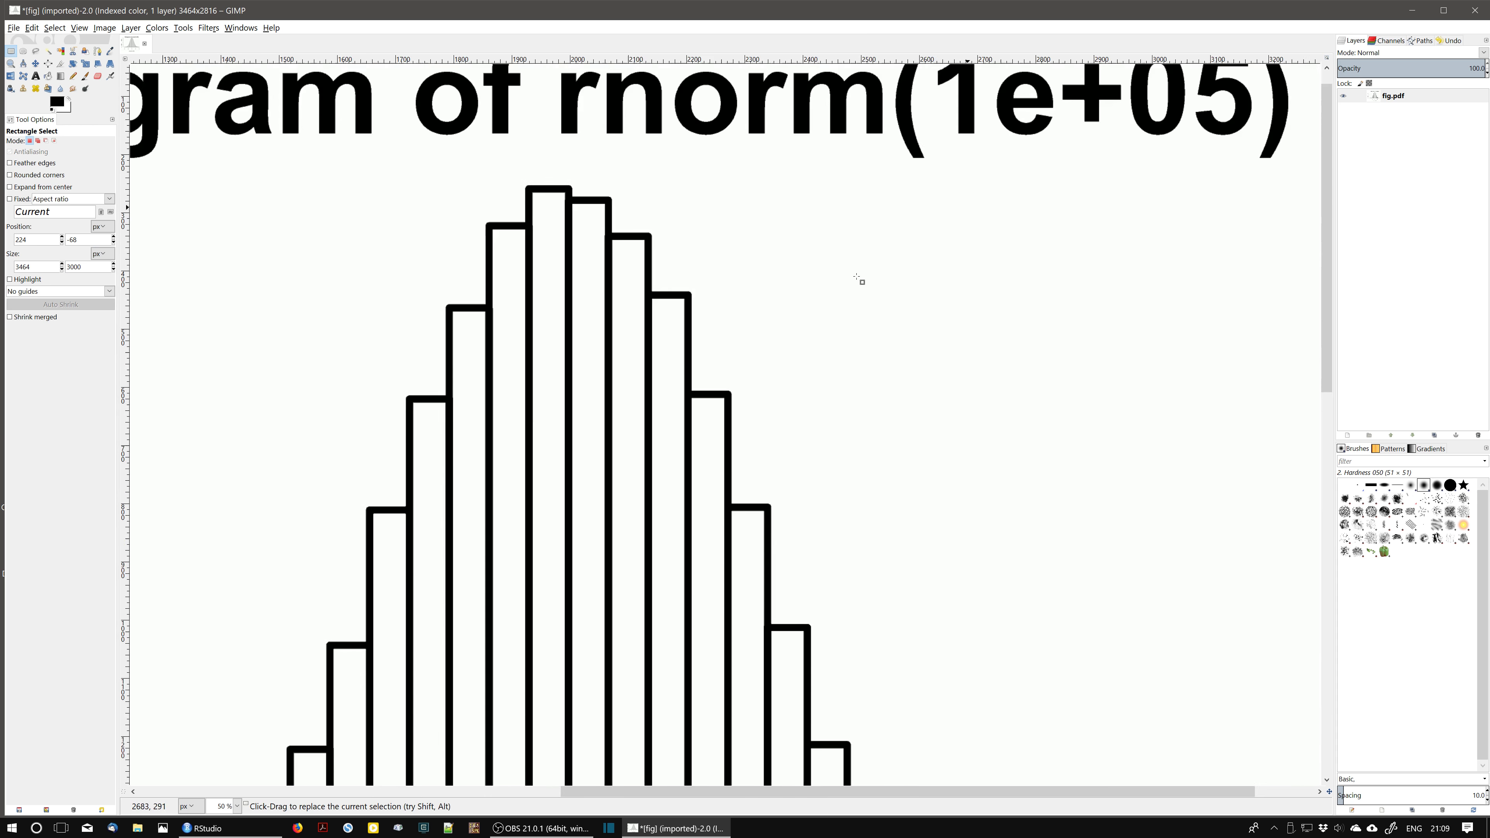
scroll(859, 280, "up", 2)
scroll(822, 272, "down", 2)
scroll(787, 266, "down", 1)
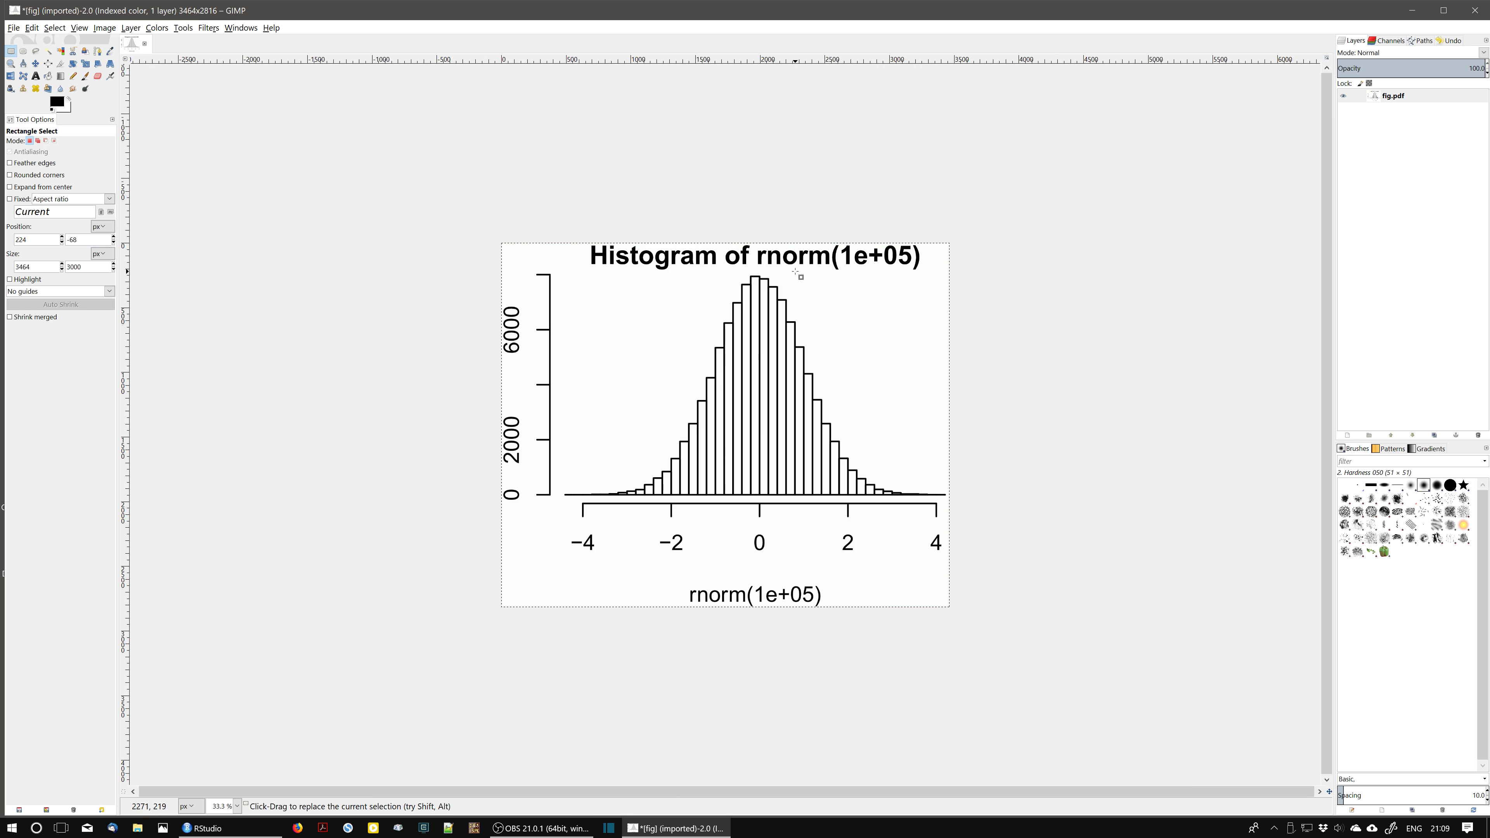
- Export the histogram as fig.tiff with LZW compression instead of pdf, then minimize GIMP
left_click(13, 28)
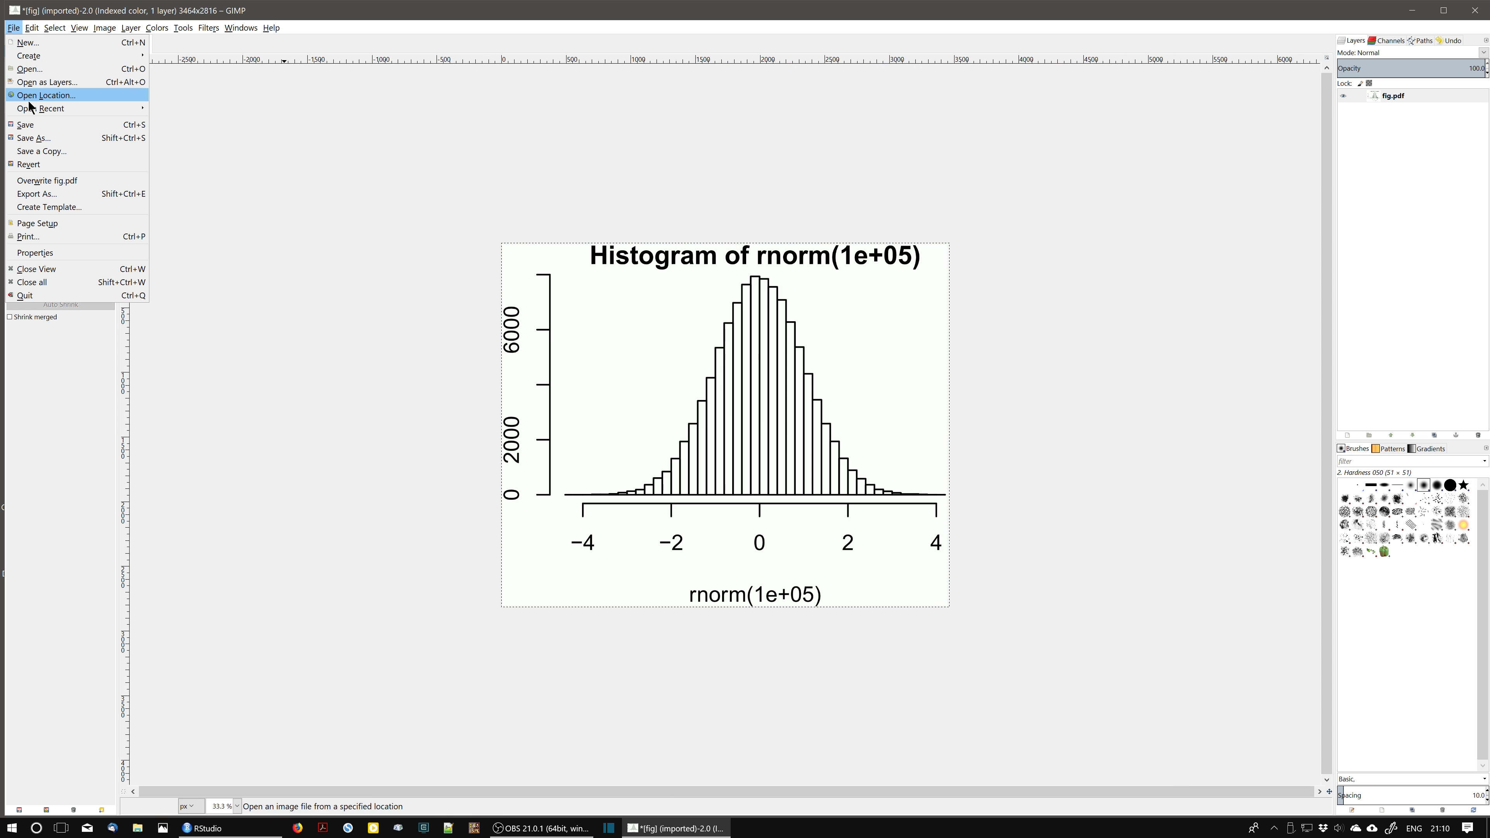
left_click(64, 200)
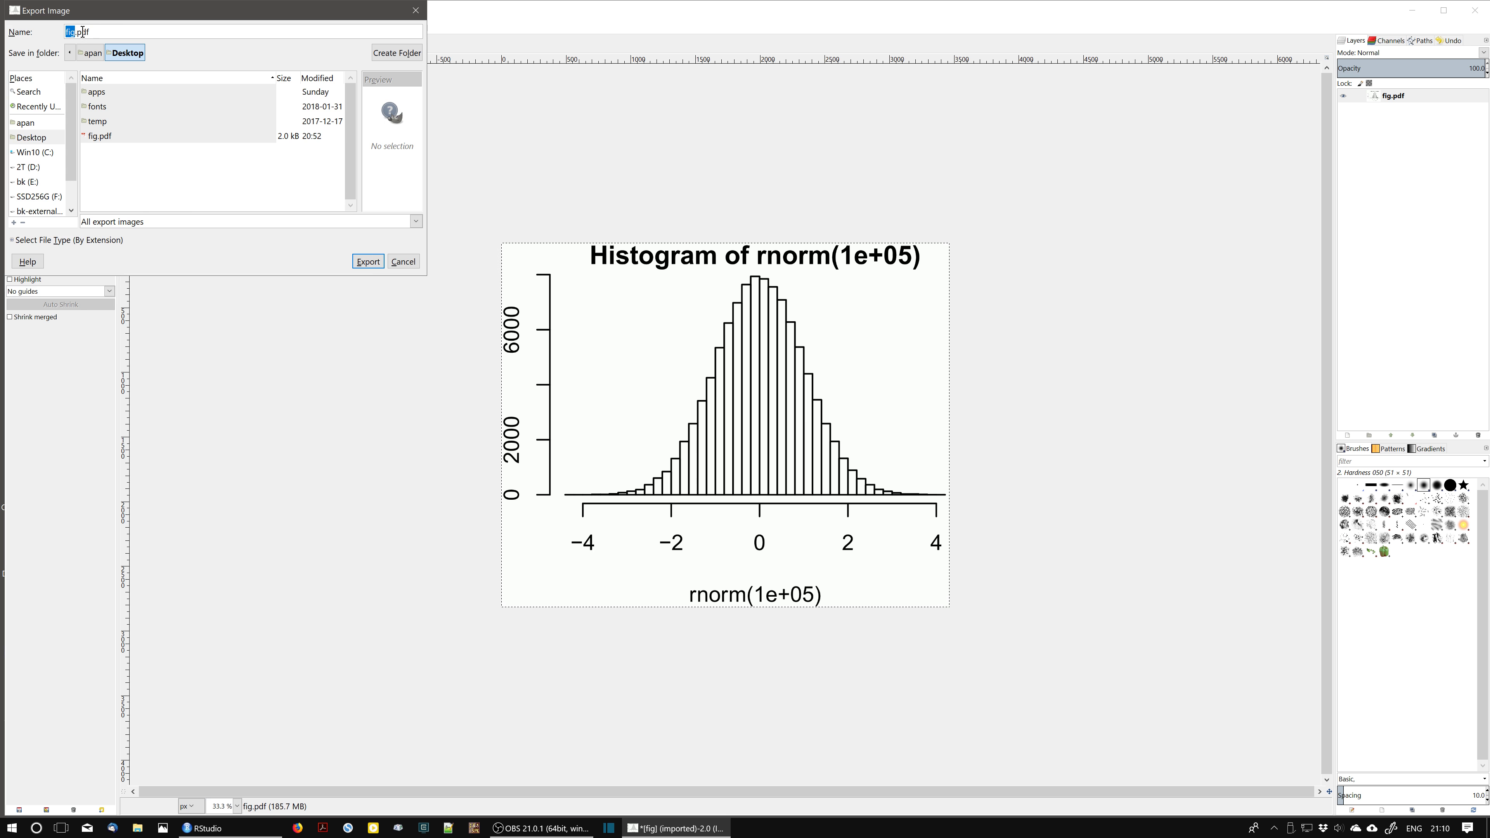
key("End")
key("shift+Left")
key("shift+Left")
key("shift+Left")
type("ti")
left_click(246, 260)
left_click(377, 266)
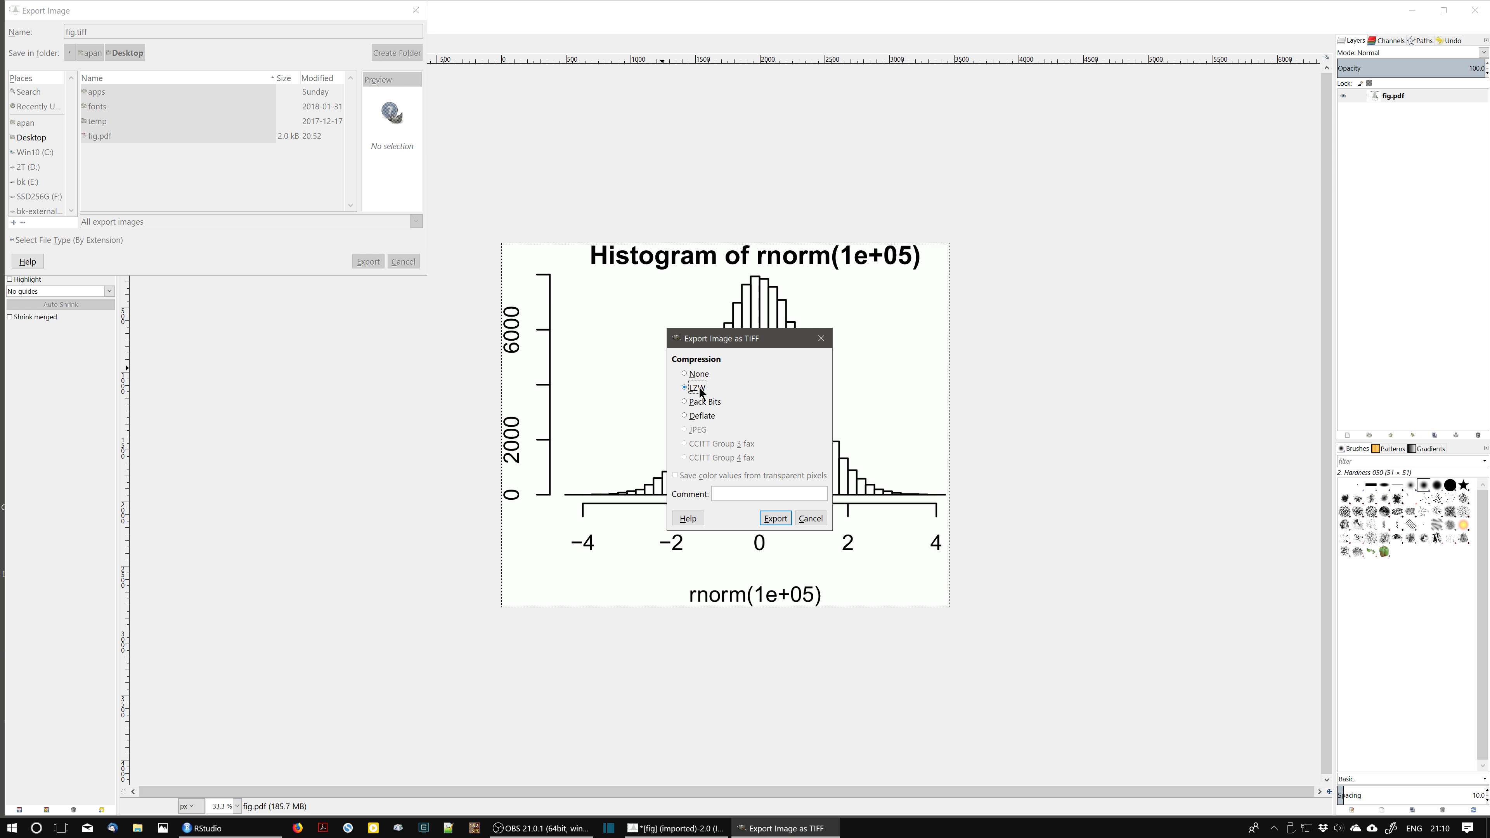
left_click(775, 518)
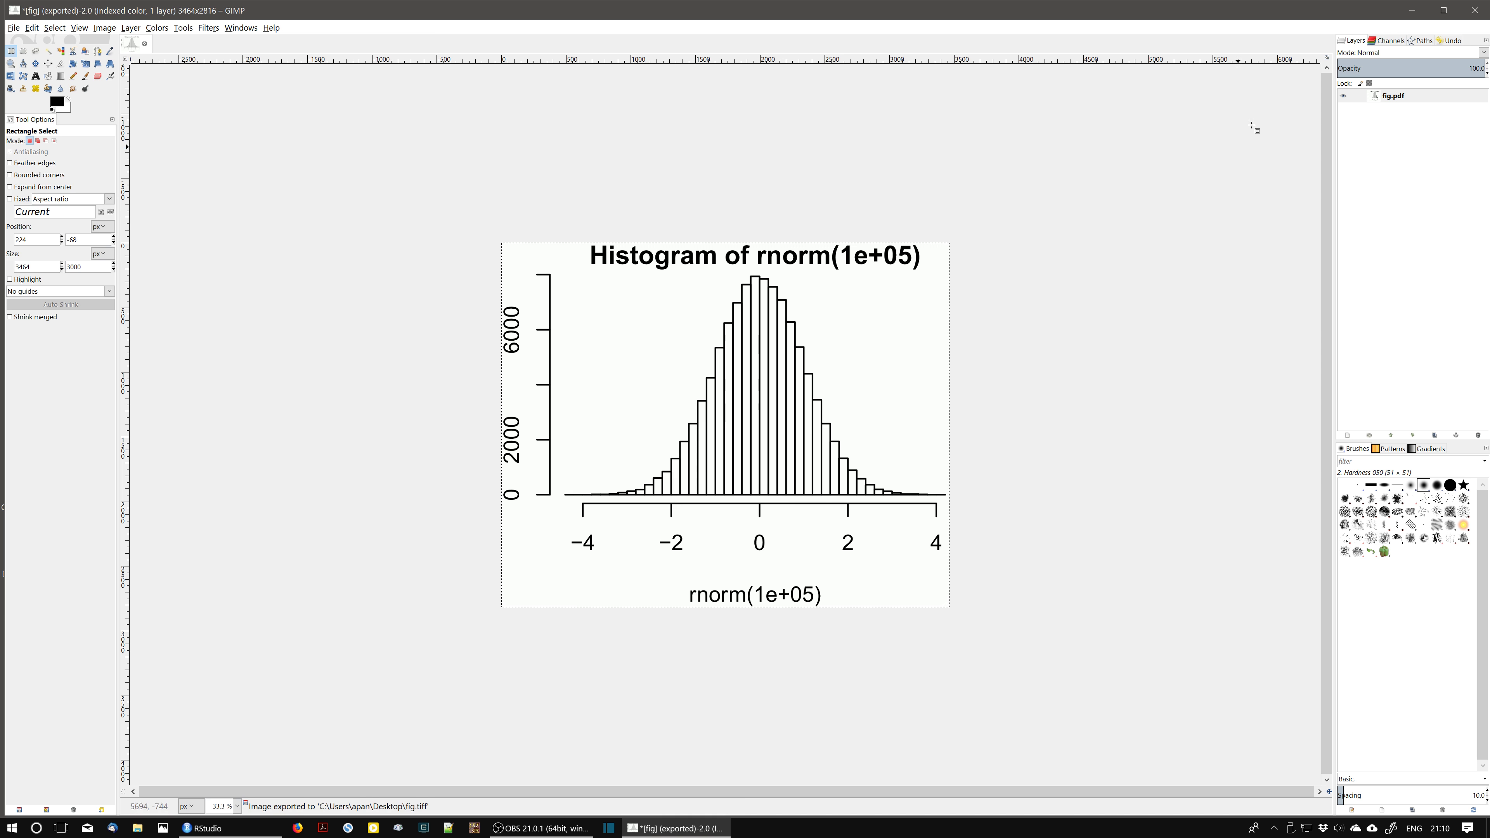
left_click(1411, 11)
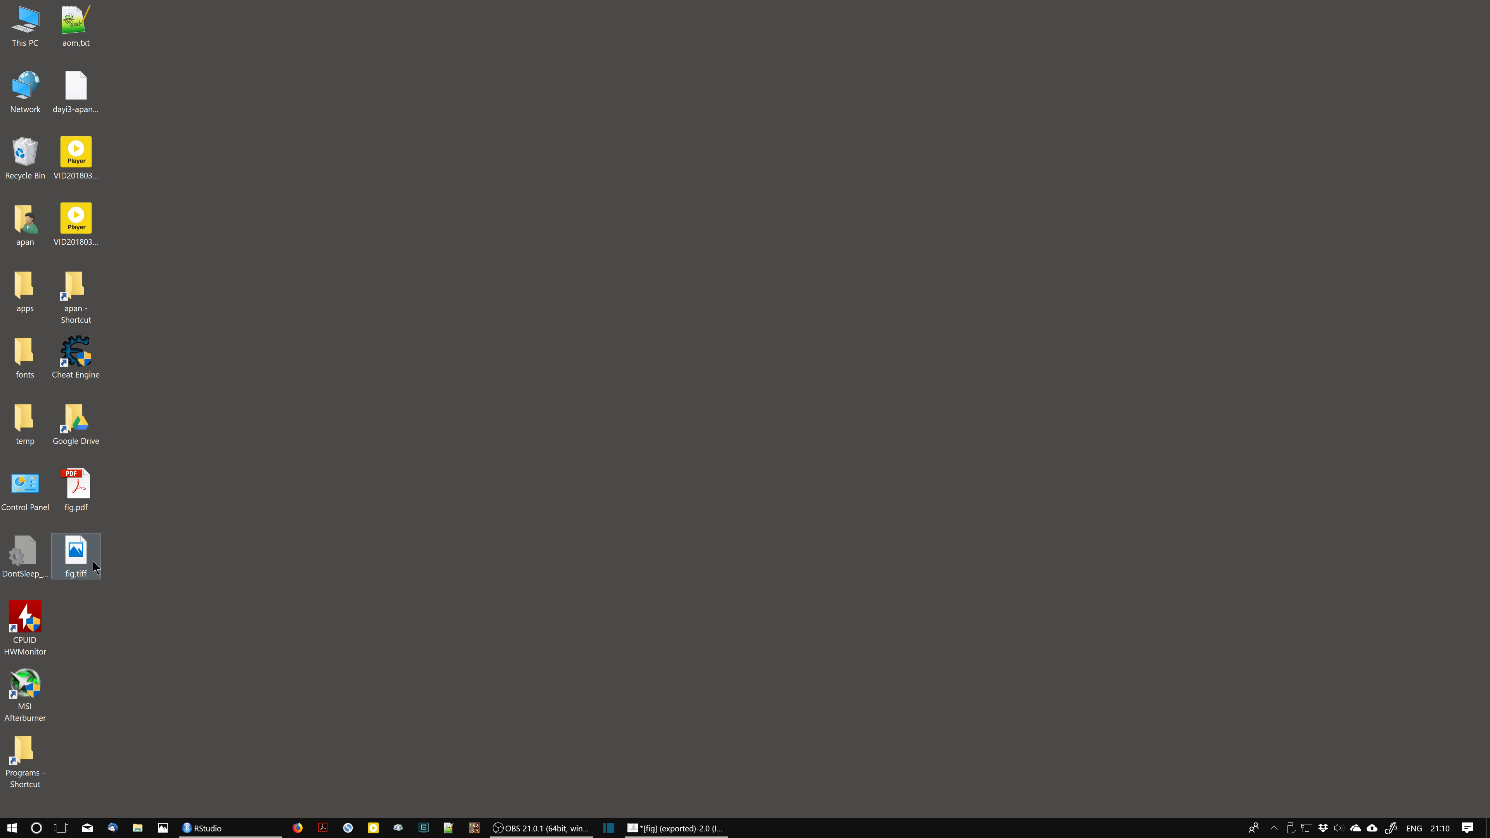
left_click(75, 571)
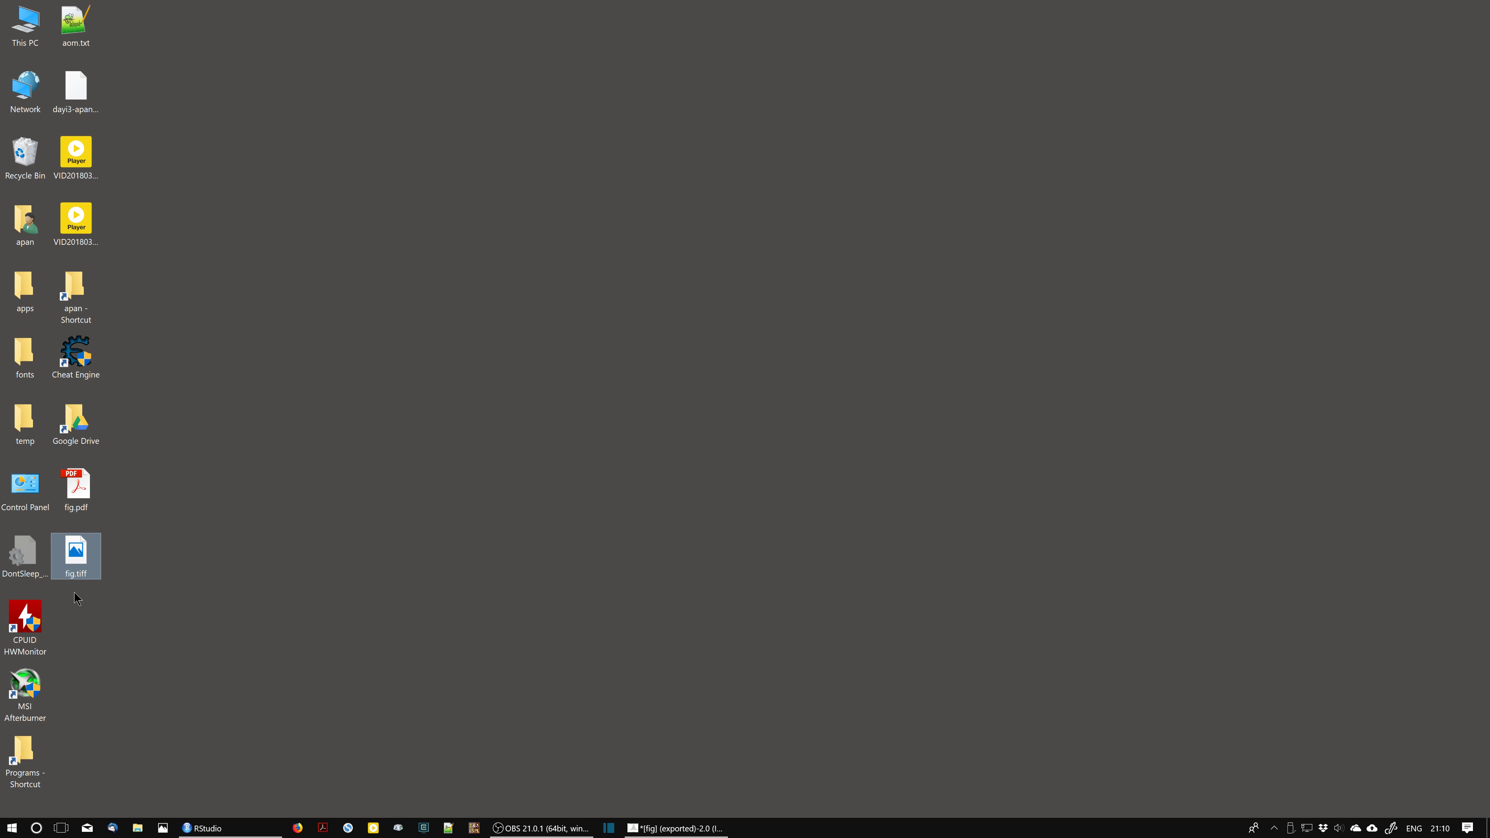
right_click(80, 562)
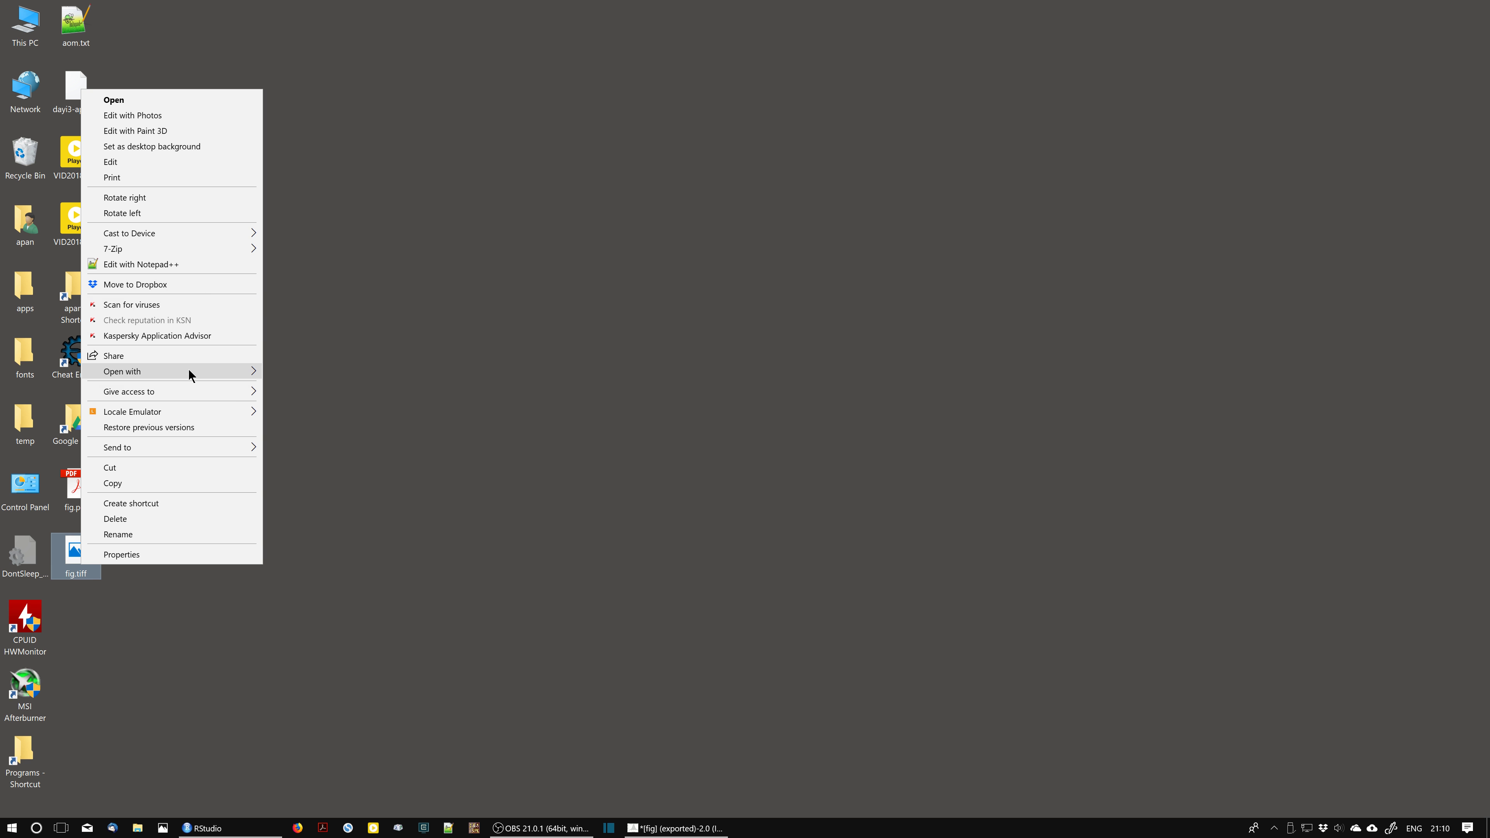
mouse_move(175, 372)
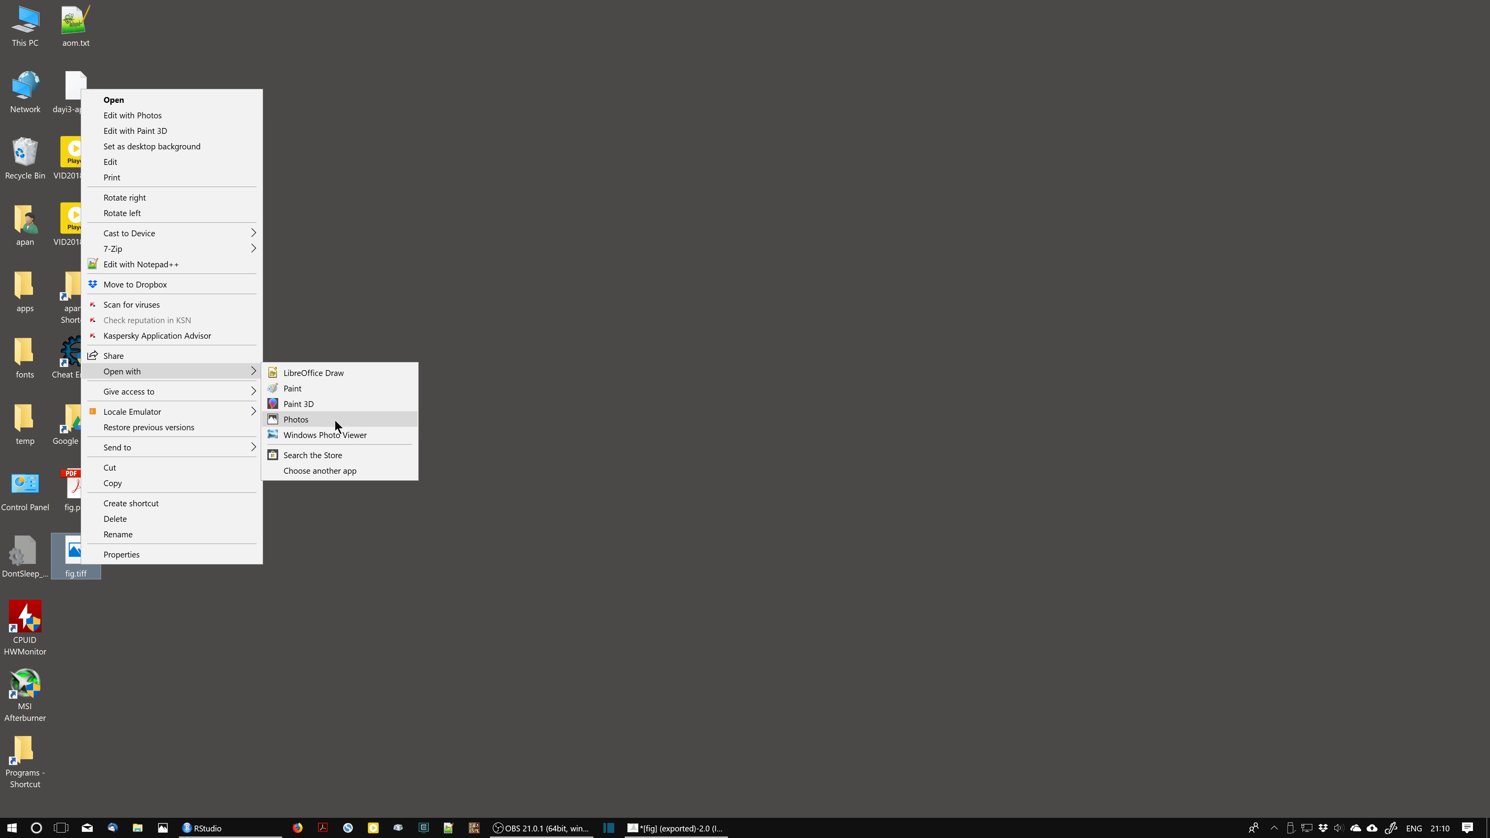
left_click(344, 434)
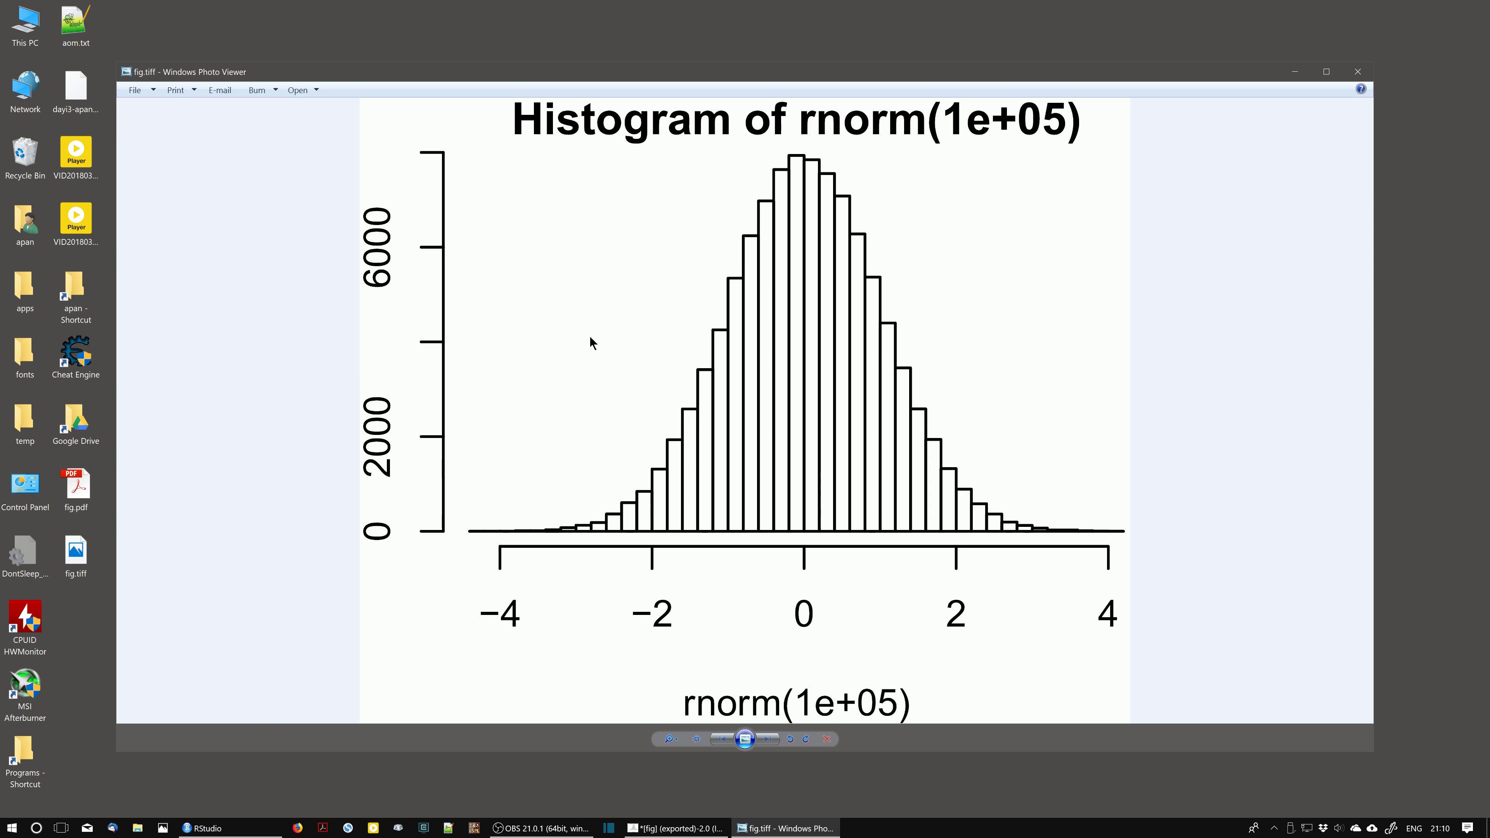
scroll(572, 336, "up", 1)
scroll(575, 349, "down", 1)
scroll(616, 369, "up", 1)
scroll(645, 382, "up", 3)
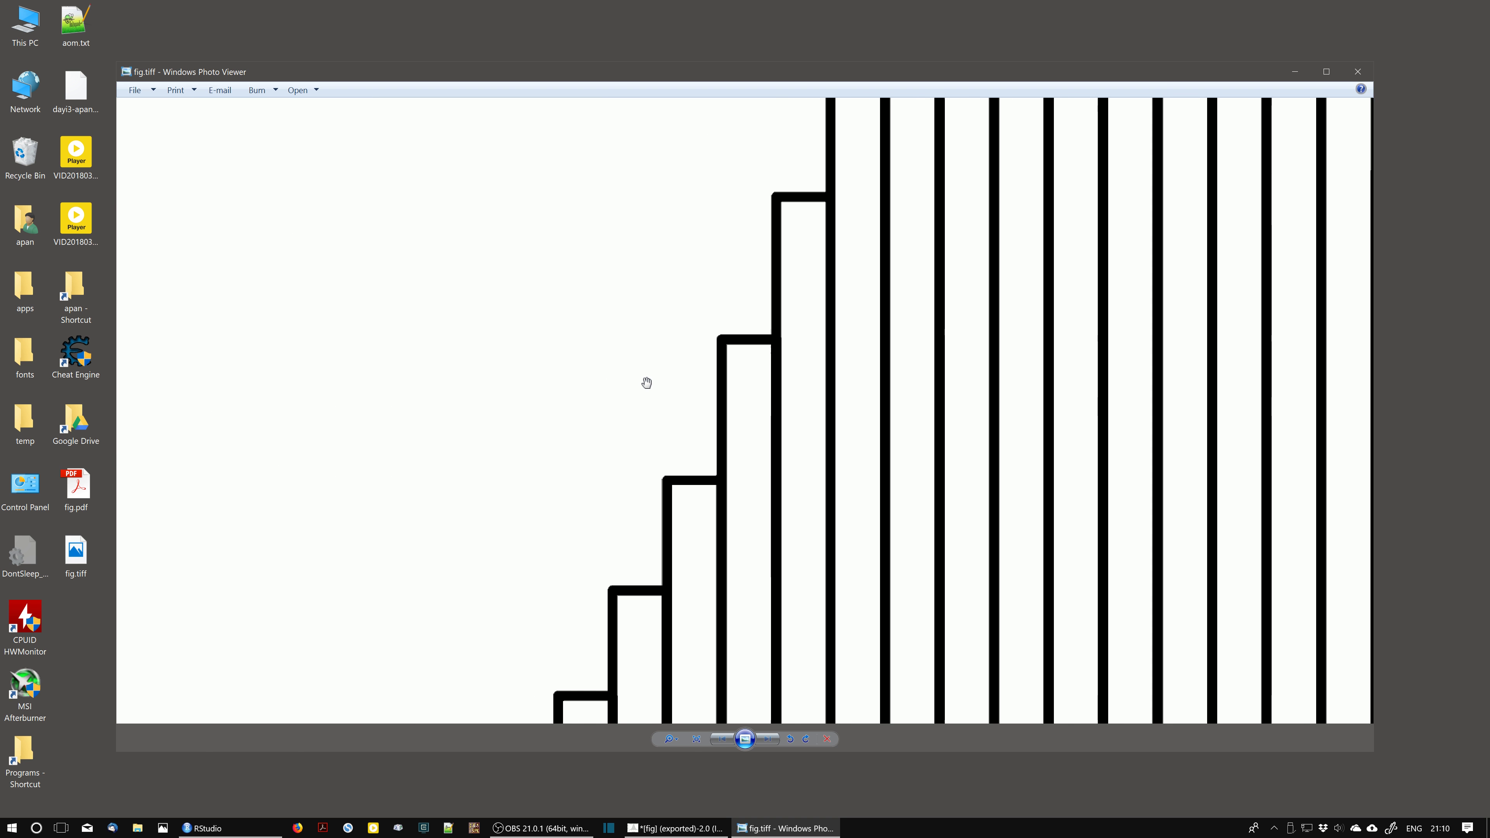
scroll(646, 382, "up", 2)
scroll(647, 385, "down", 3)
scroll(646, 387, "down", 3)
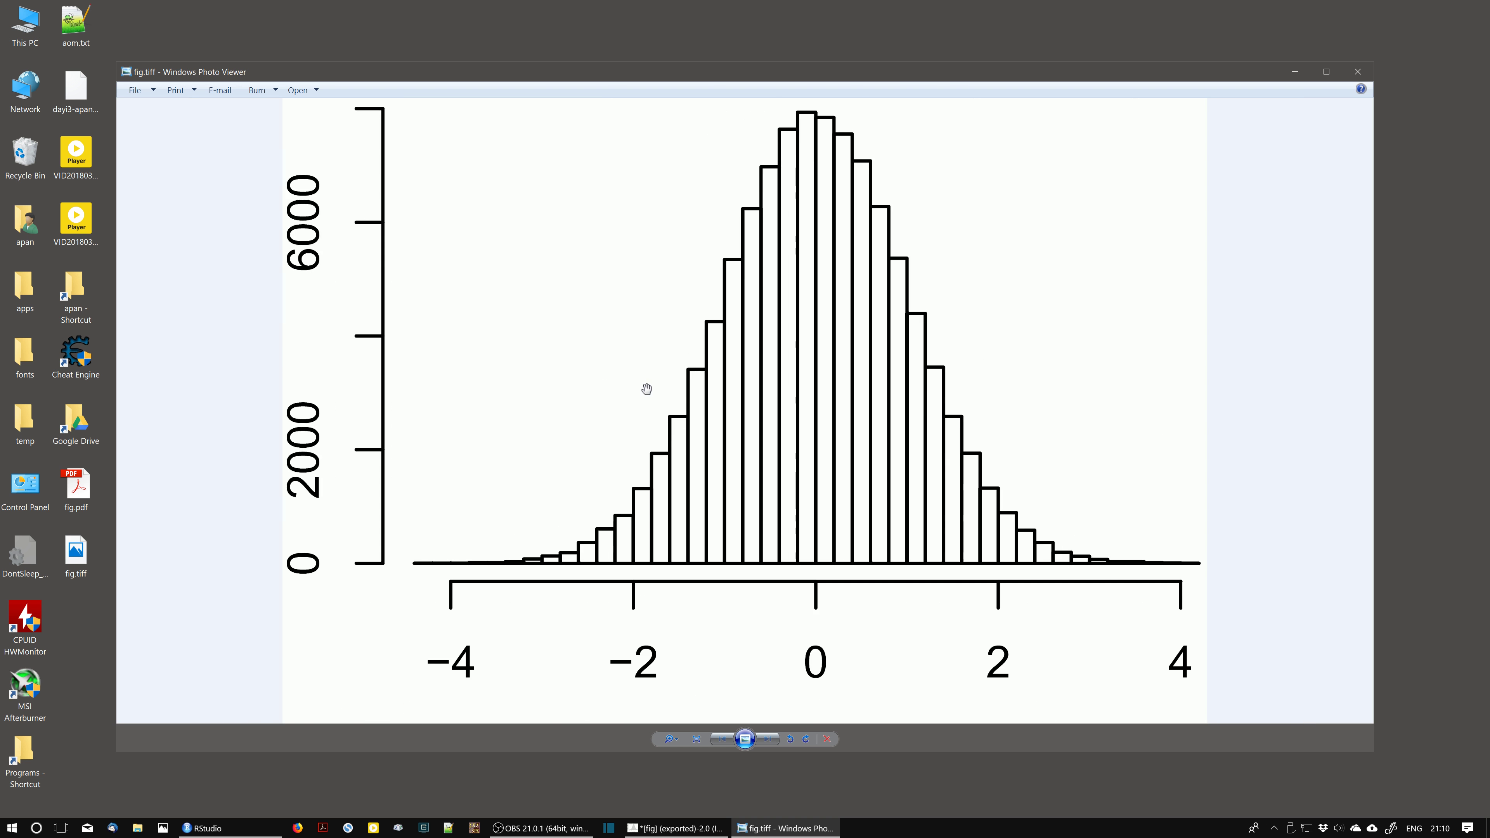
scroll(646, 389, "down", 2)
left_click(1360, 72)
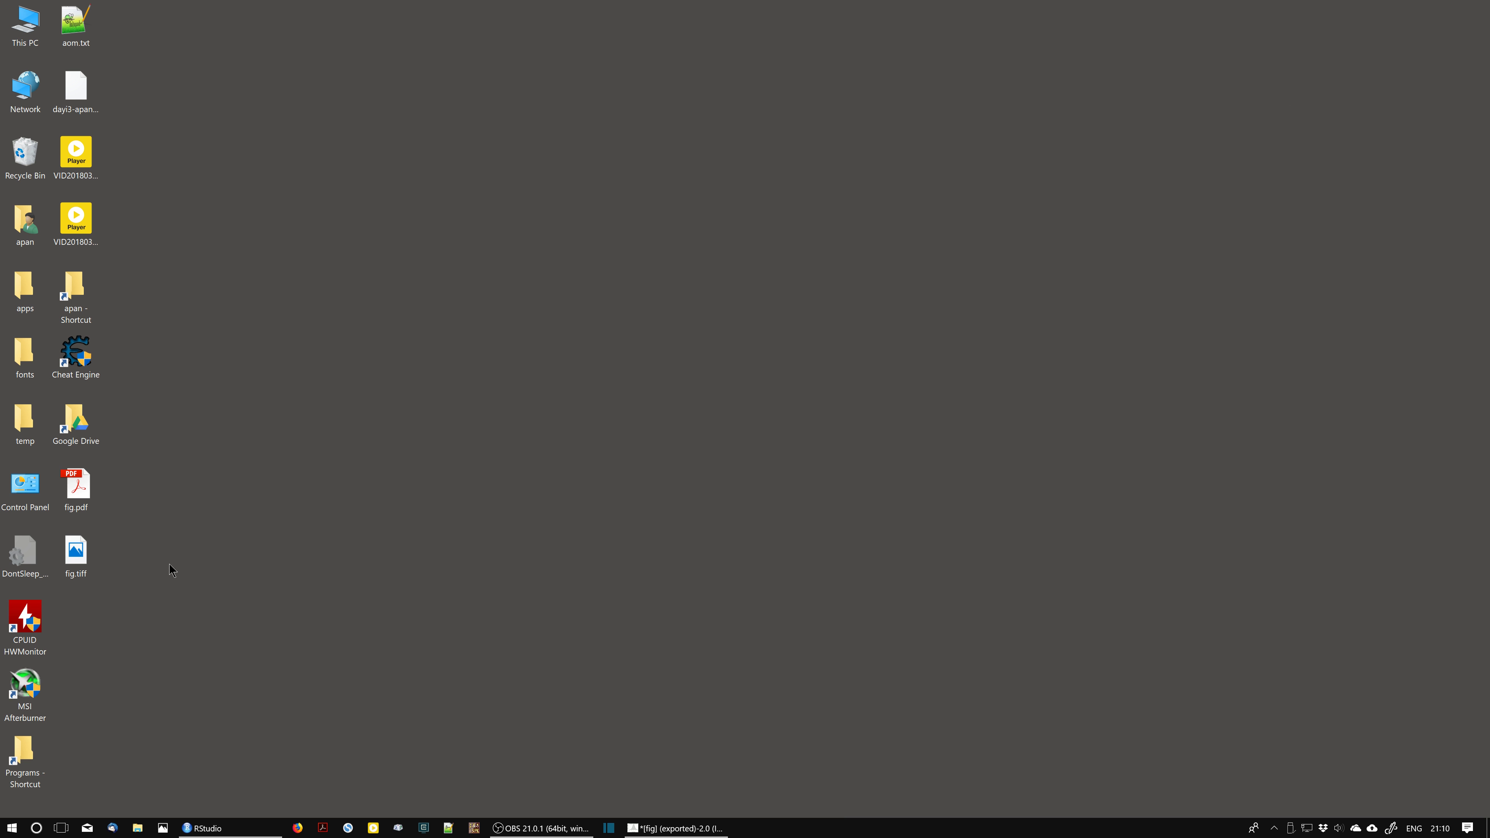
- Launch Word, create a blank document, and drag fig.tiff from the desktop into it
key("super+s")
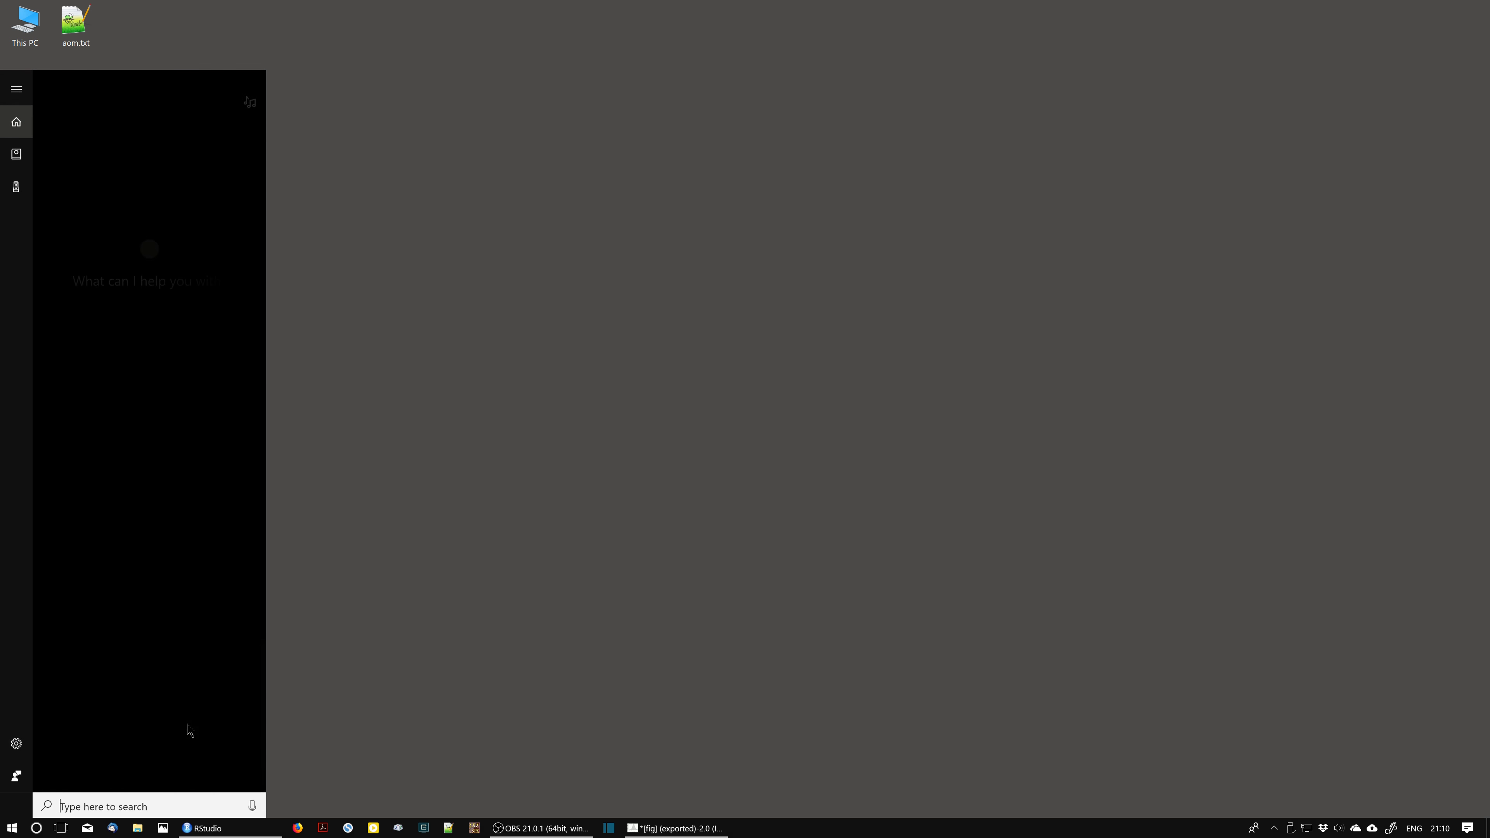
type("word")
key("Return")
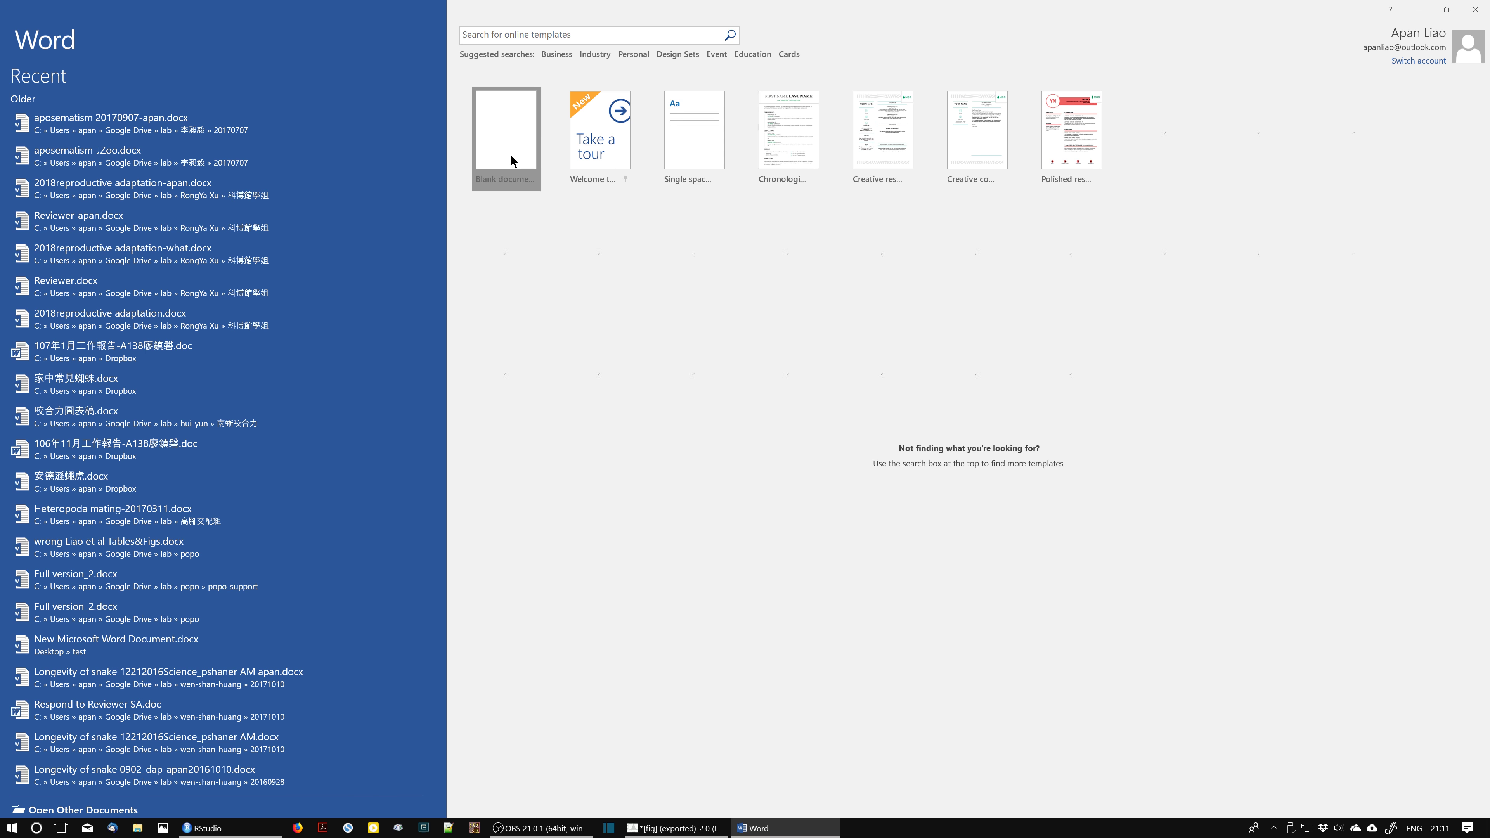
left_click(511, 155)
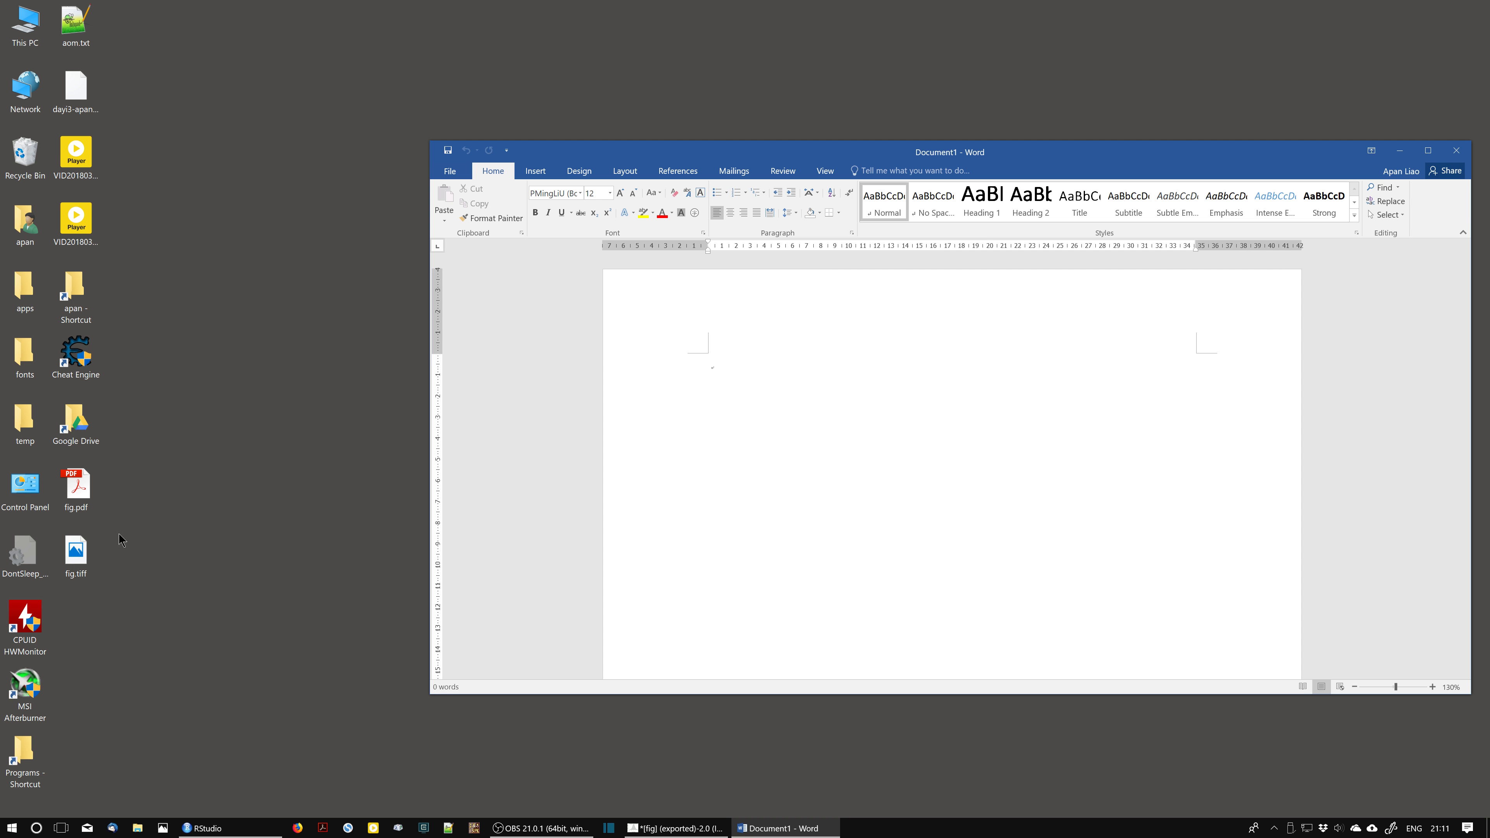
left_click_drag(76, 552, 758, 431)
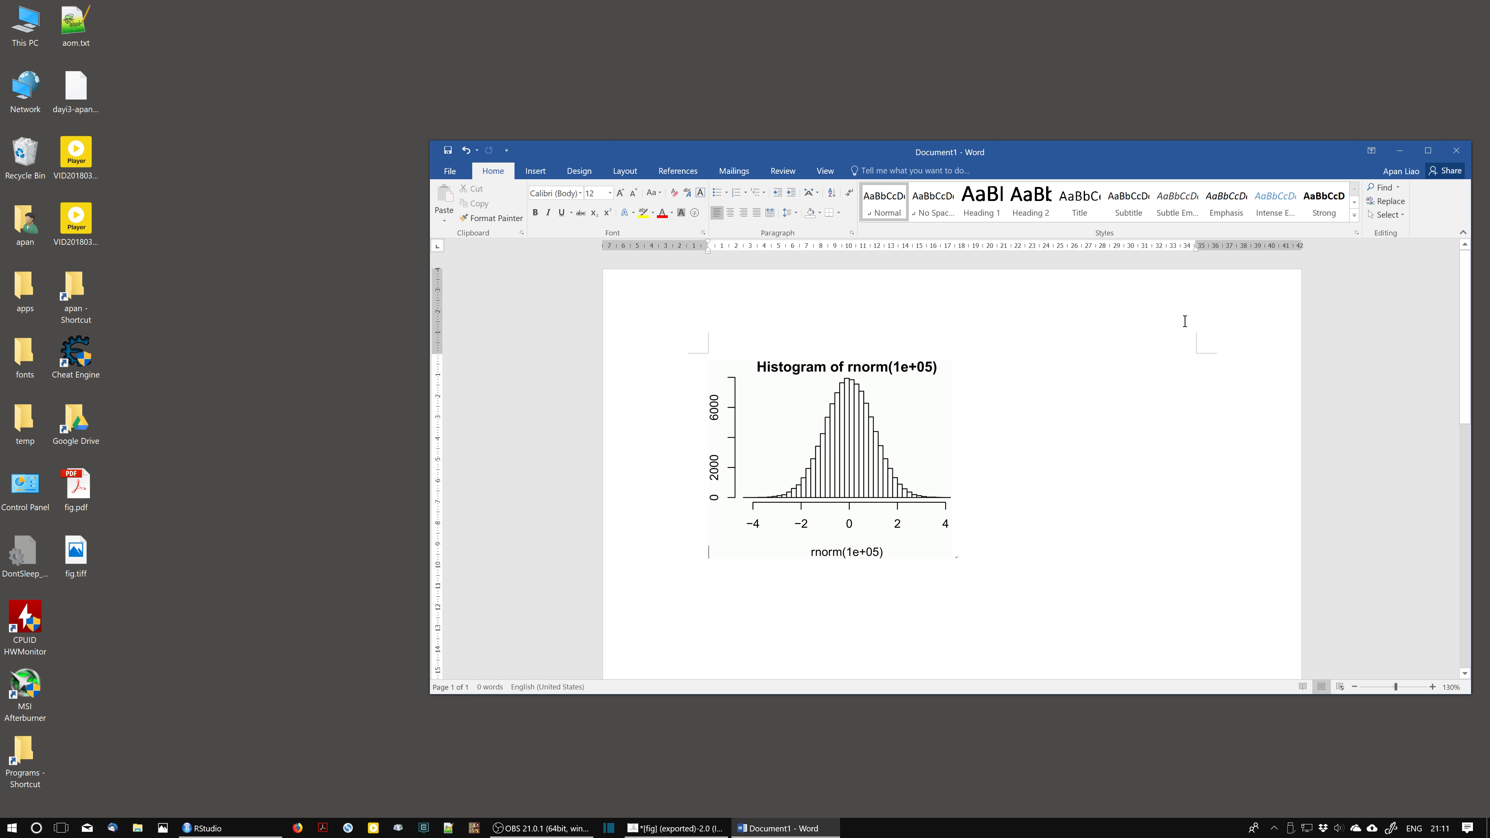
left_click(1428, 150)
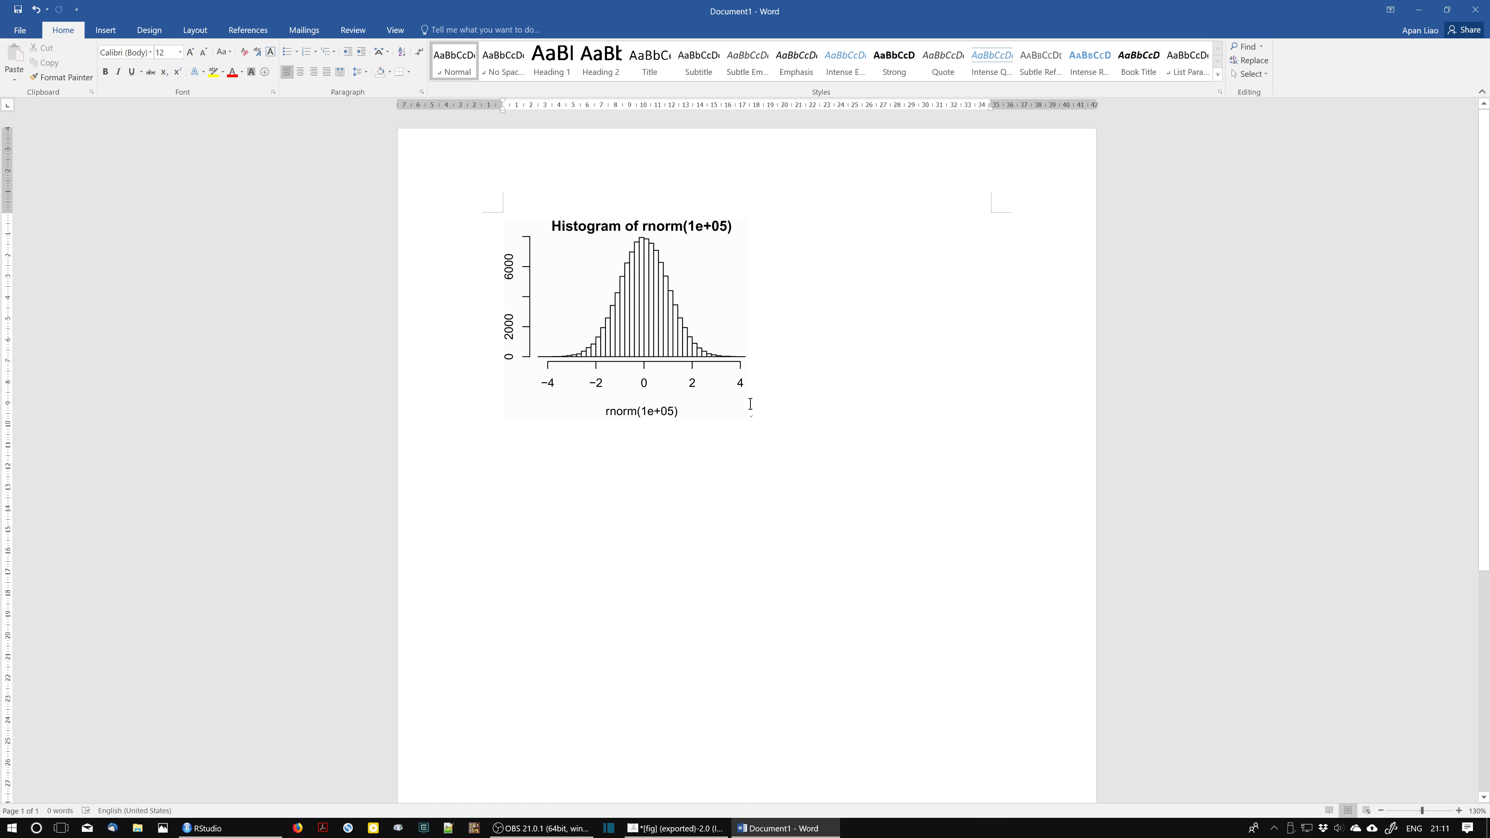
left_click(726, 367)
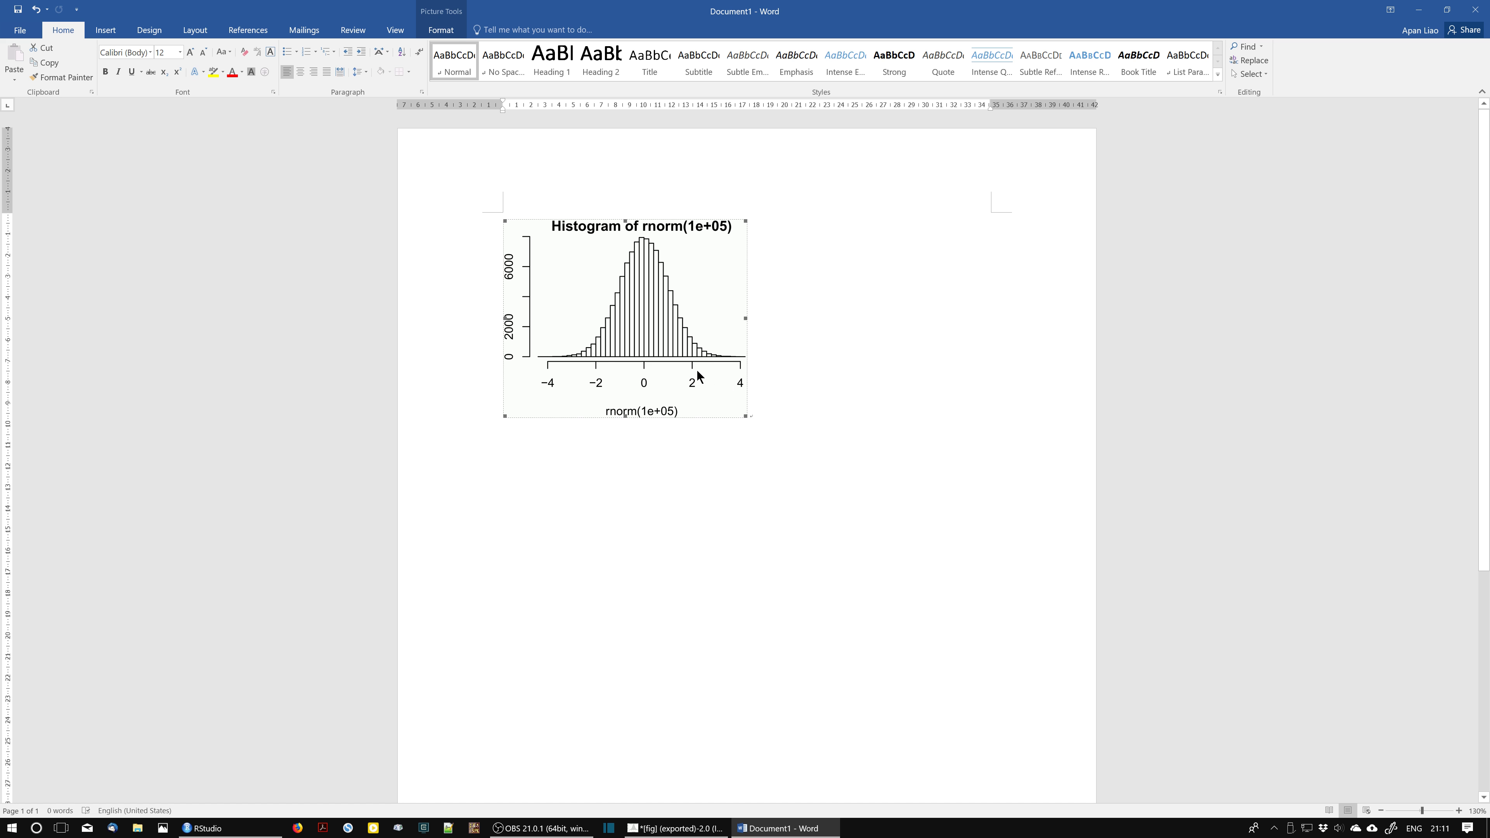
right_click(698, 371)
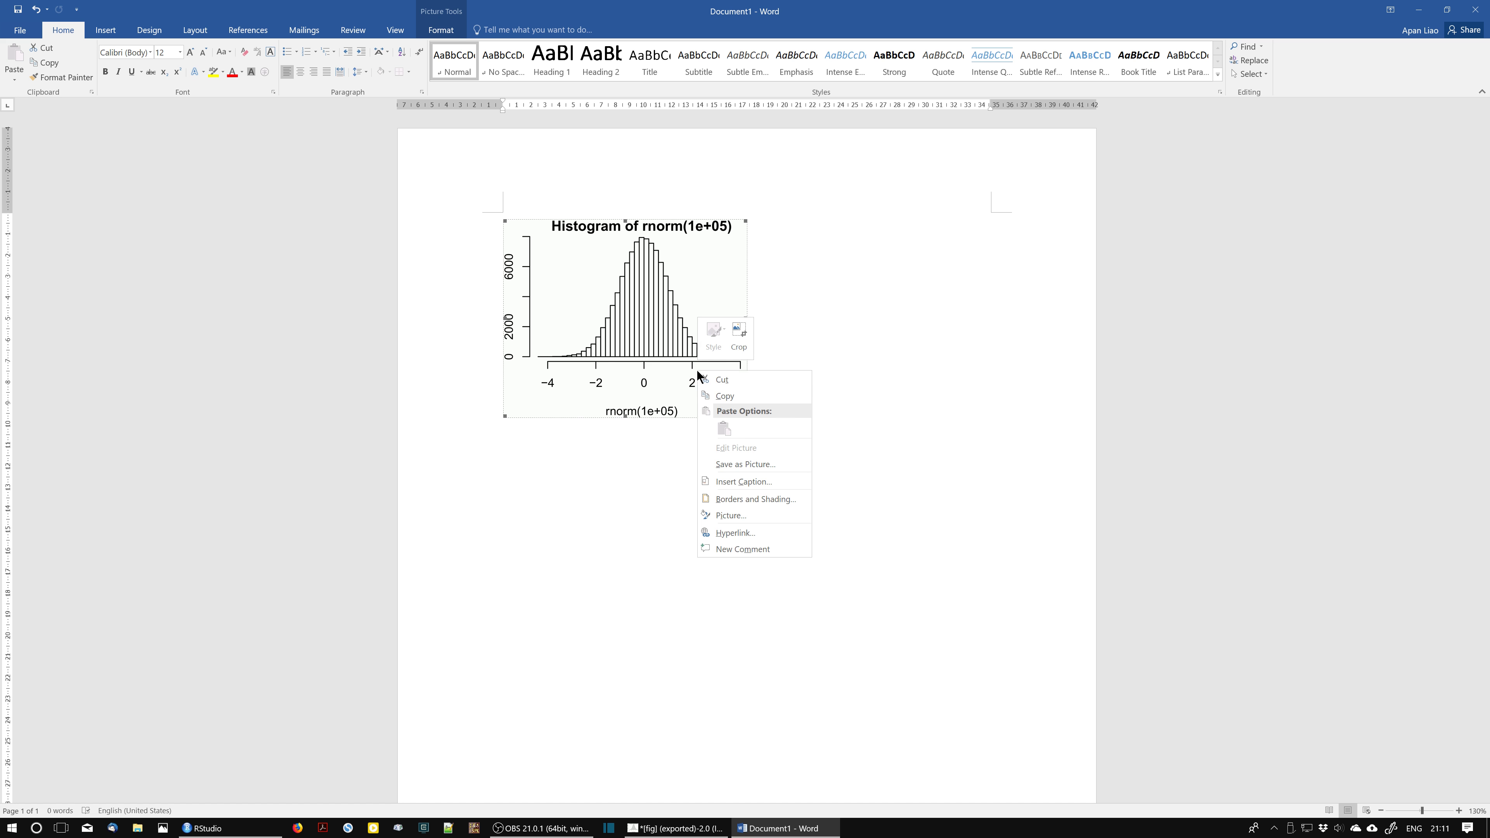
left_click(770, 518)
left_click(683, 265)
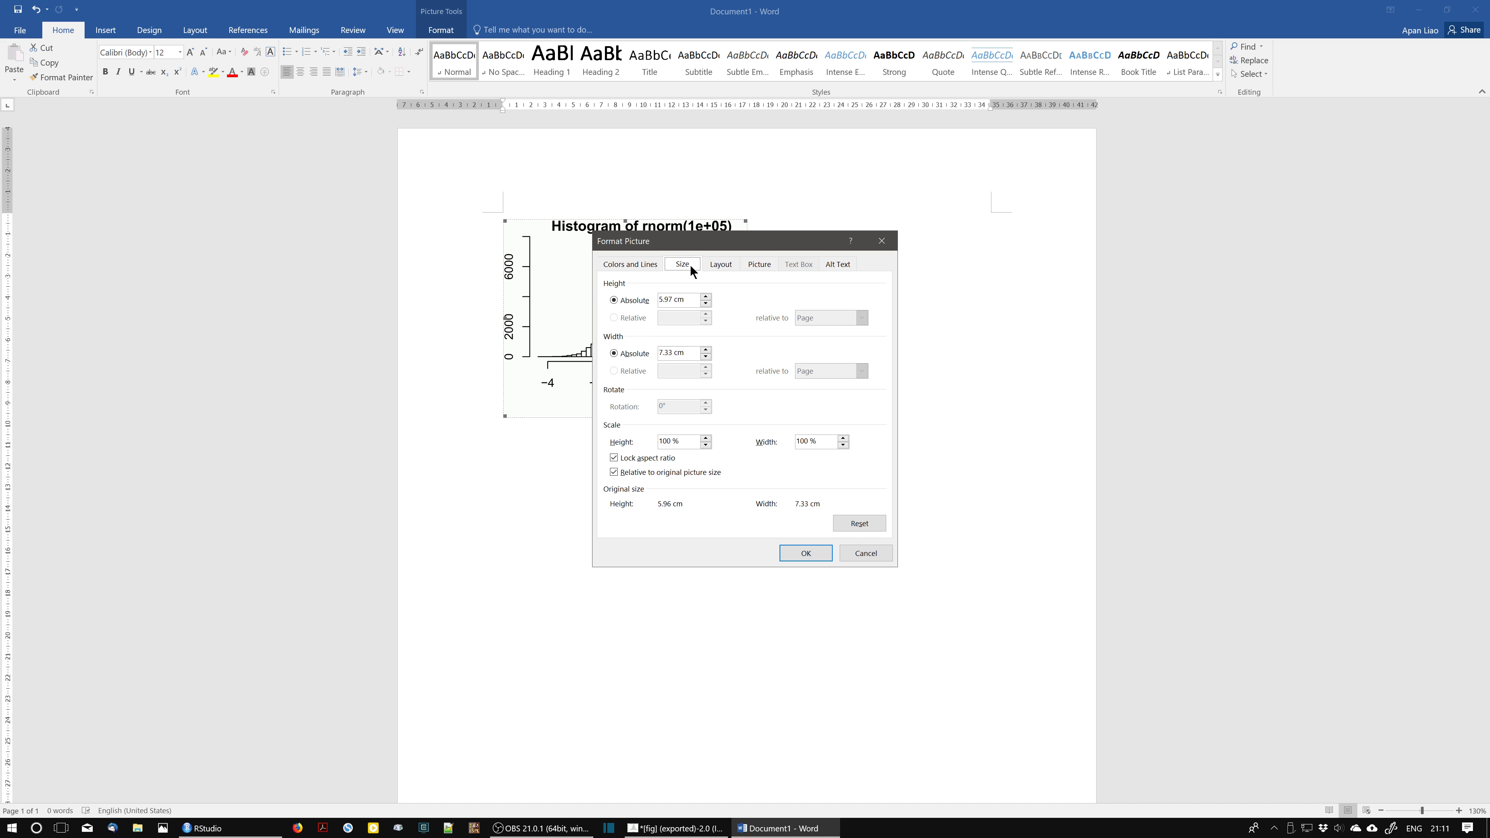
double_click(667, 355)
triple_click(663, 355)
left_click(865, 552)
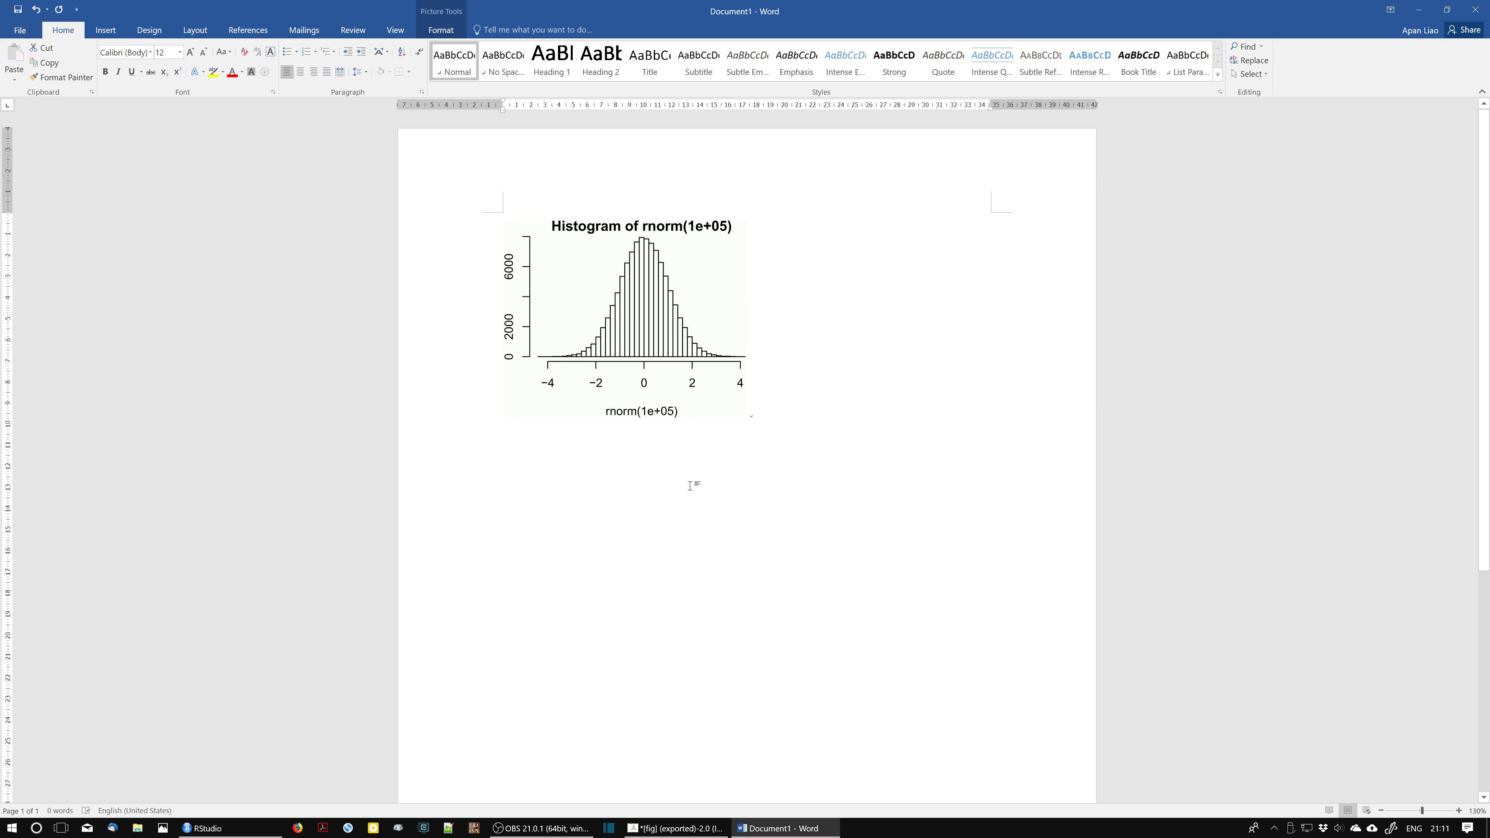
- Zoom into the Word page to examine the histogram picture's sharpness up close
scroll(666, 467, "up", 3, "ctrl")
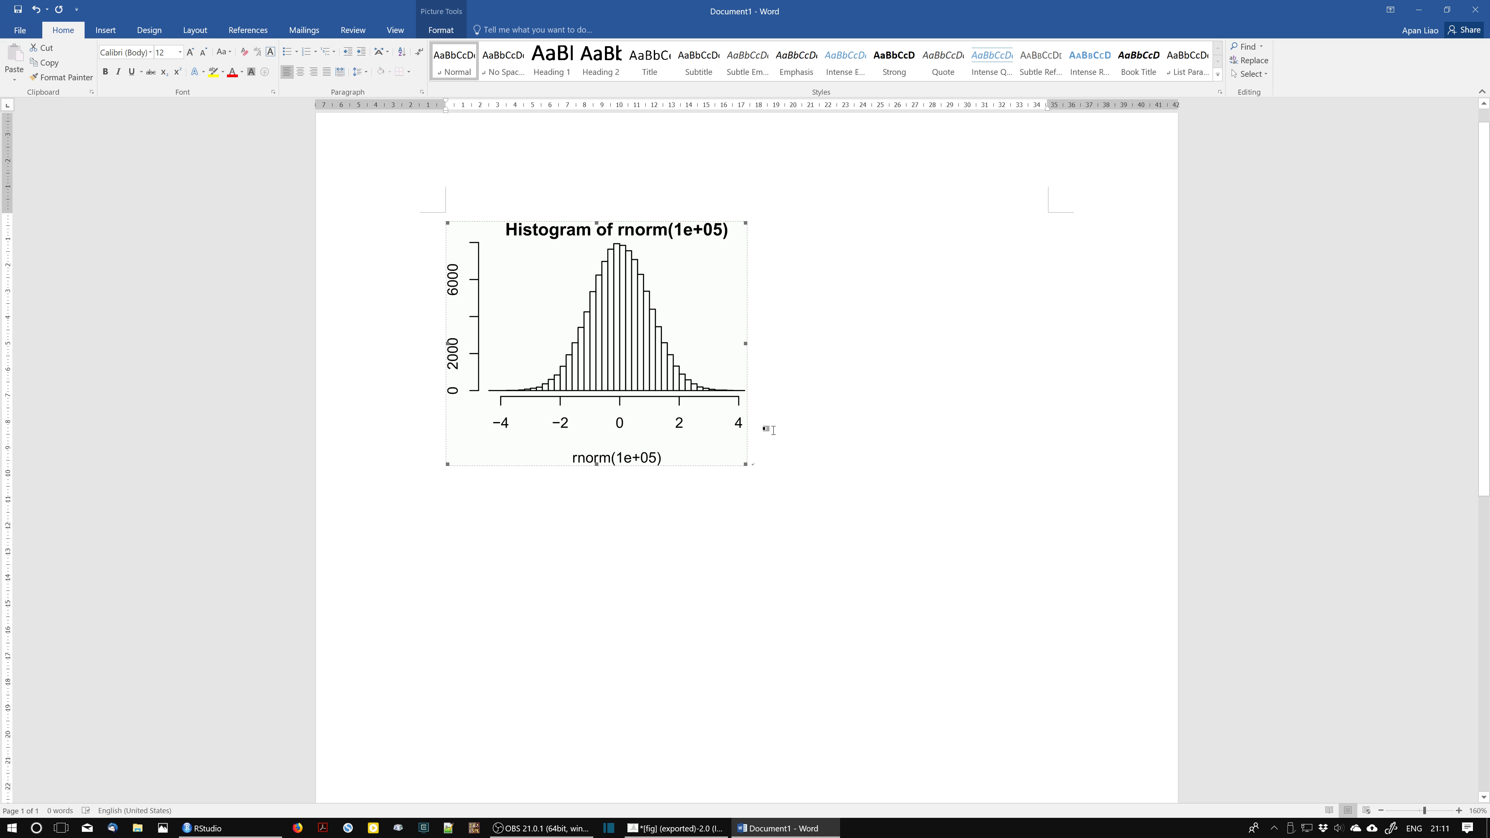
left_click(757, 429)
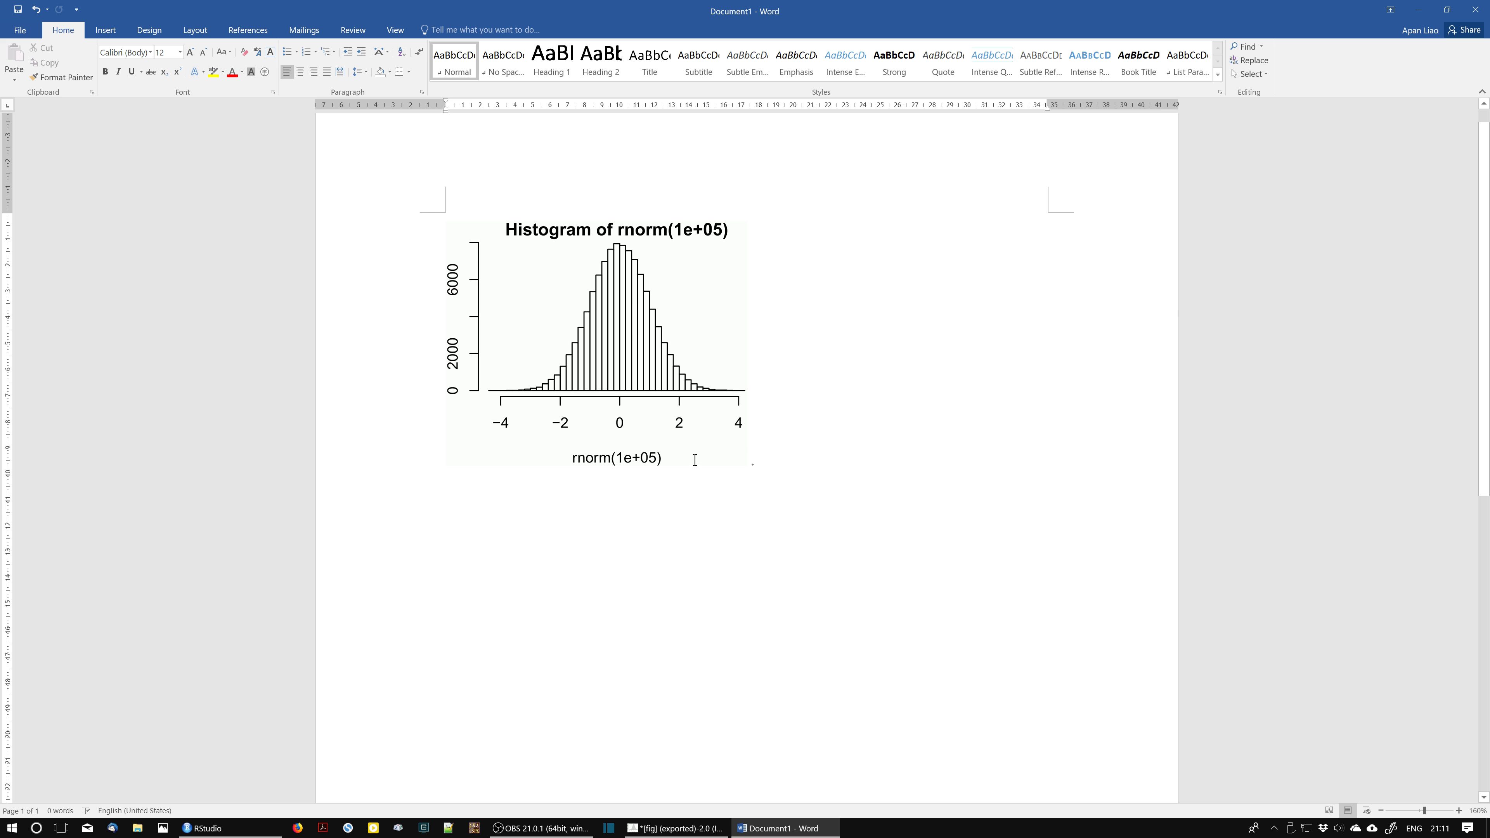
scroll(700, 456, "up", 3, "ctrl")
scroll(698, 457, "up", 2, "ctrl")
scroll(696, 458, "up", 3, "ctrl")
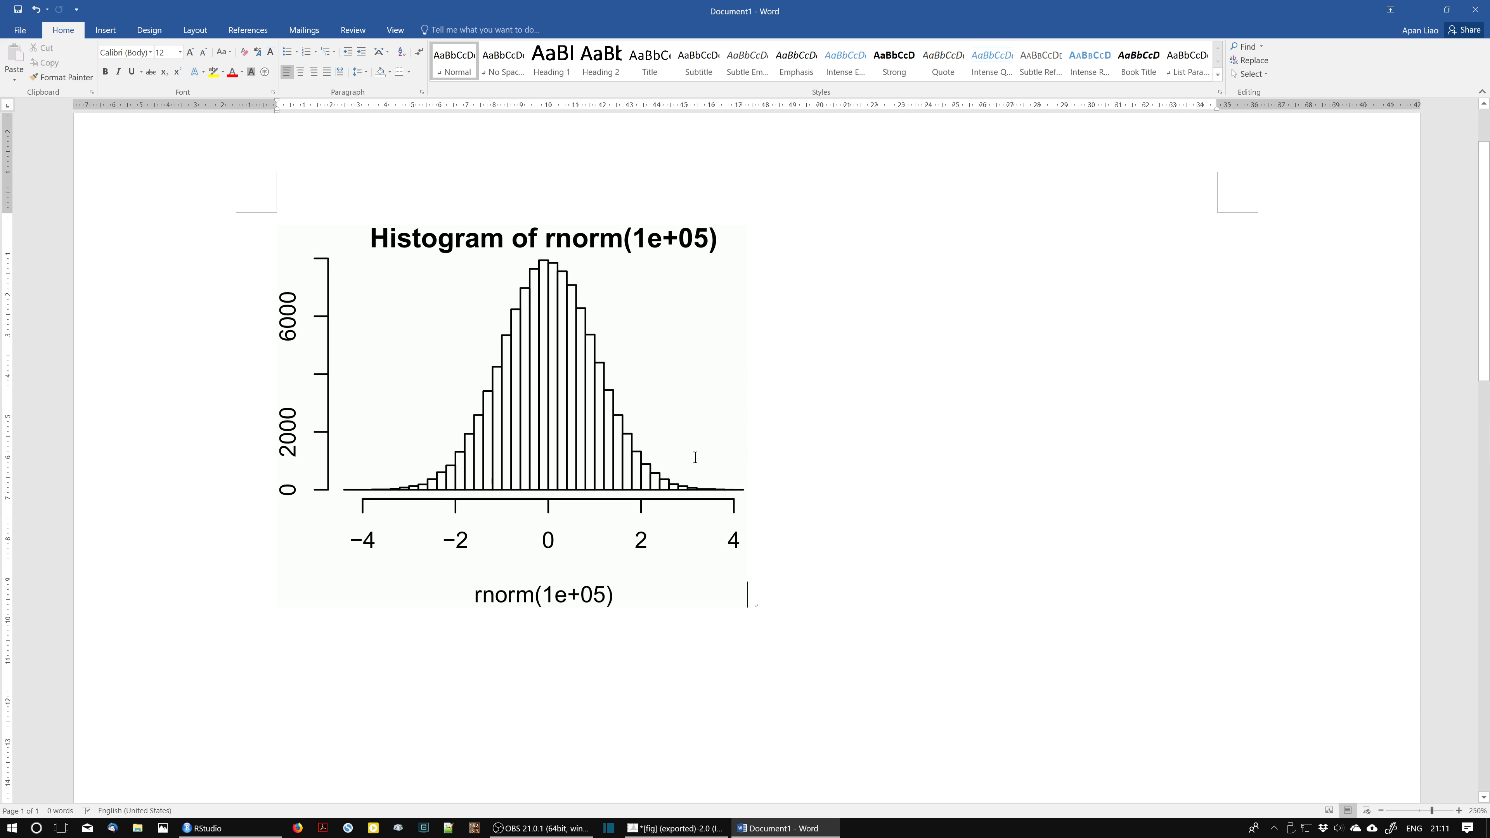
scroll(692, 459, "up", 2, "ctrl")
scroll(683, 458, "up", 2, "ctrl")
scroll(674, 455, "up", 2, "ctrl")
scroll(670, 457, "up", 2, "ctrl")
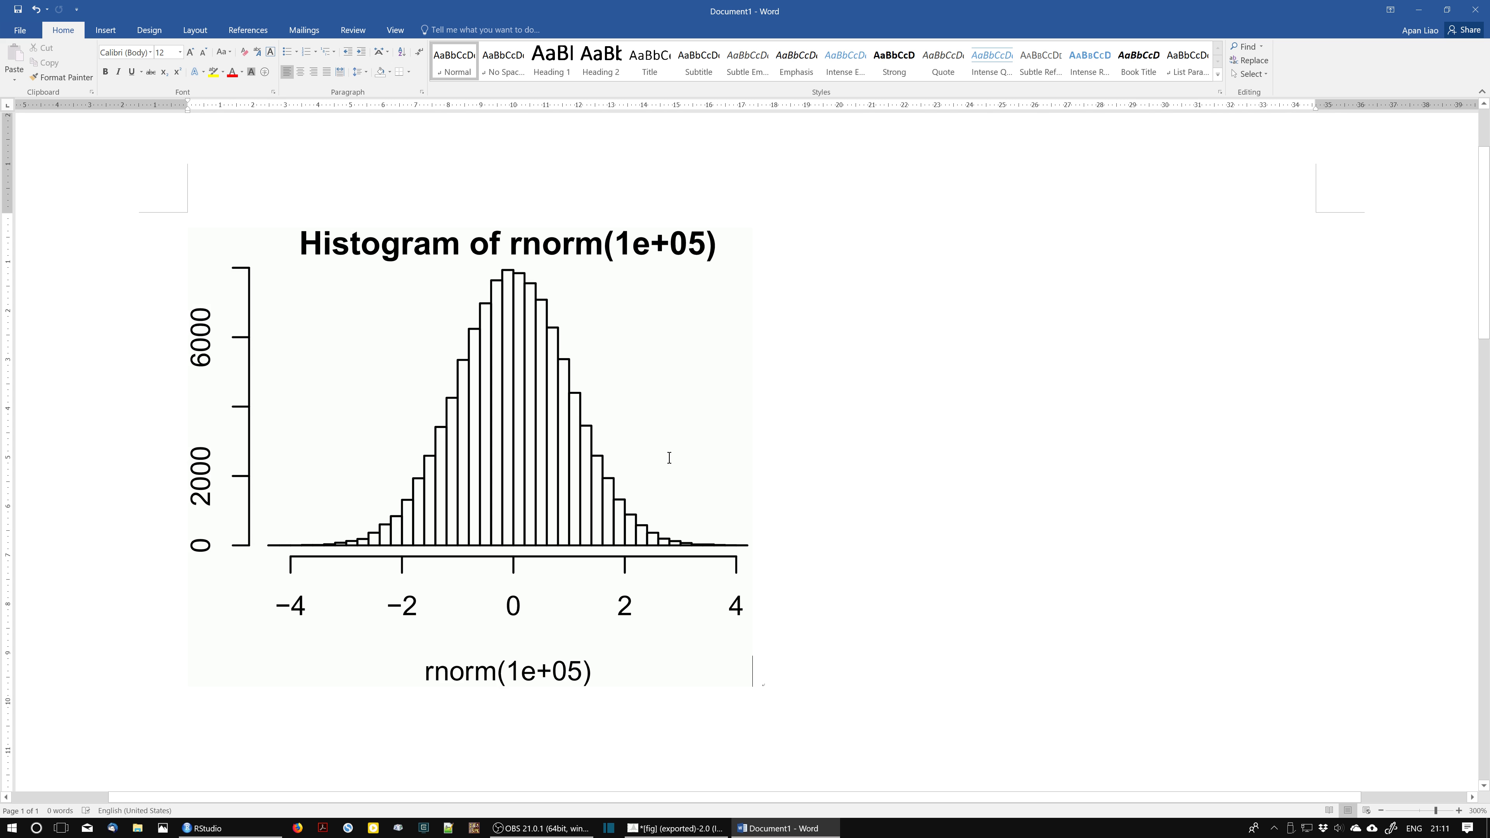
scroll(668, 457, "up", 2, "ctrl")
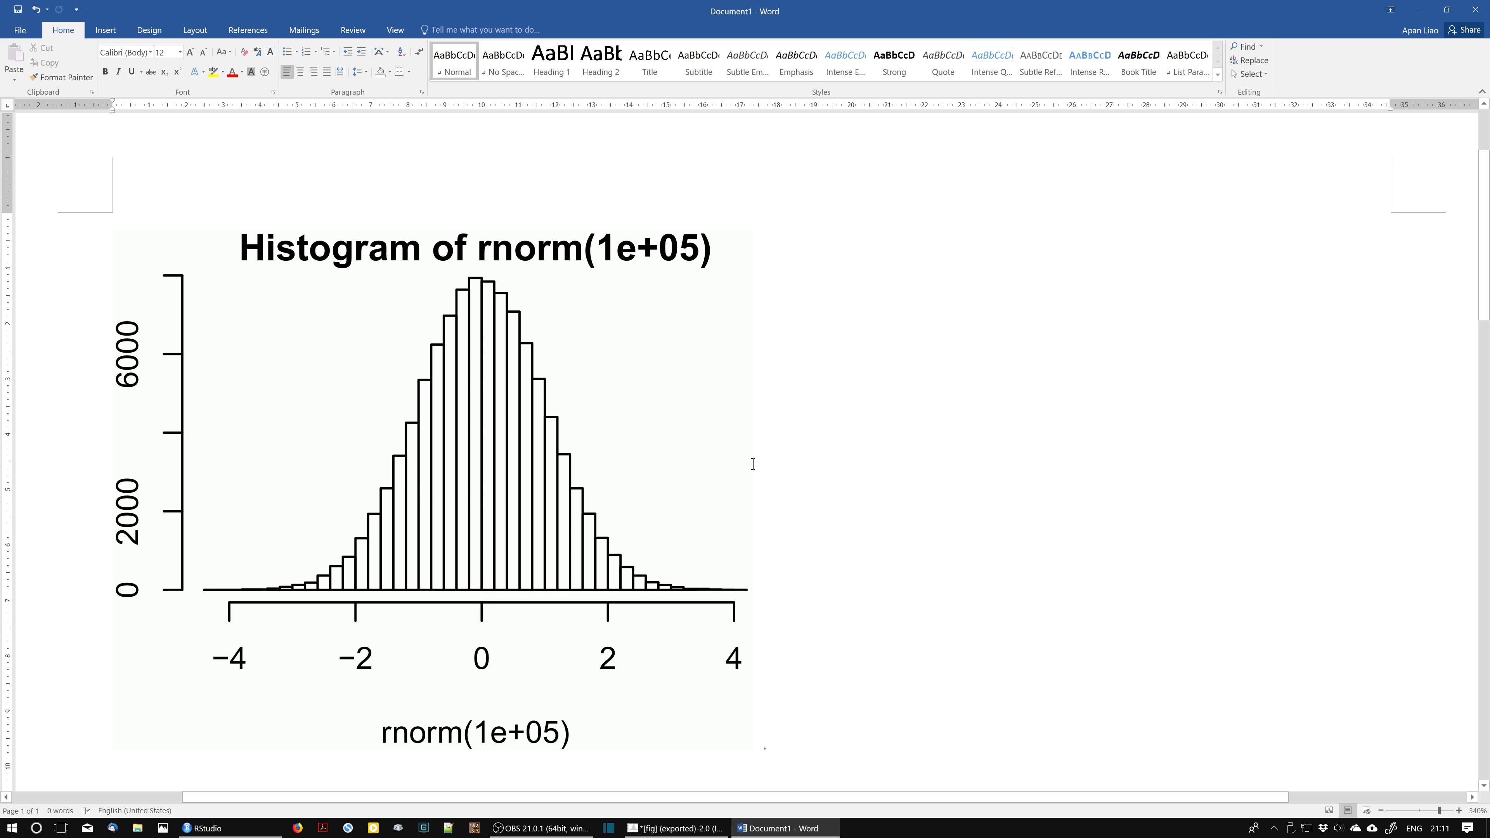
- Zoom back out and return to the histogram image in GIMP
scroll(756, 470, "down", 1, "ctrl")
scroll(757, 475, "down", 7, "ctrl")
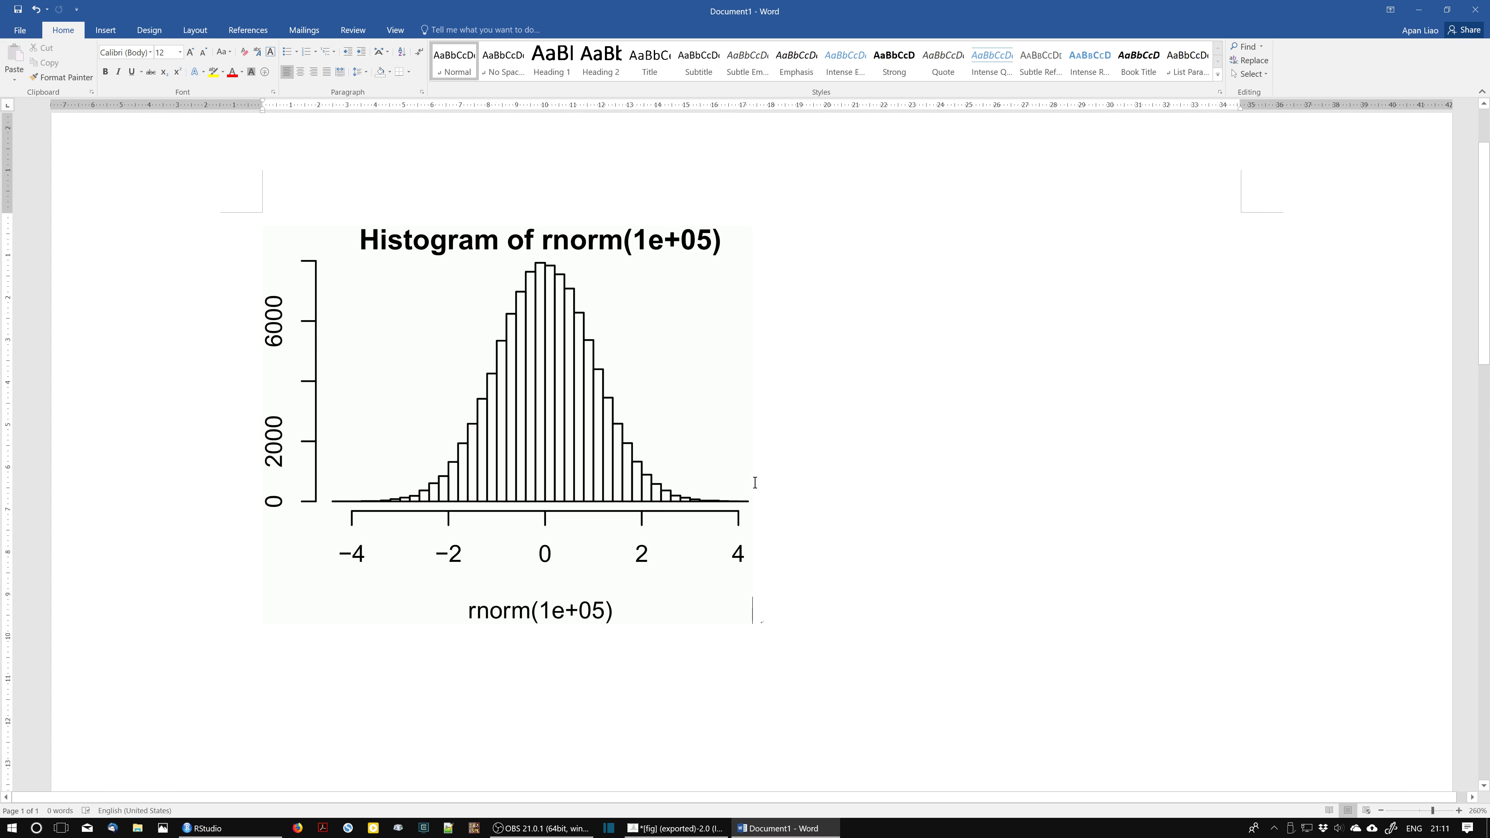
scroll(755, 482, "down", 4, "ctrl")
scroll(755, 482, "down", 2, "ctrl")
left_click(675, 828)
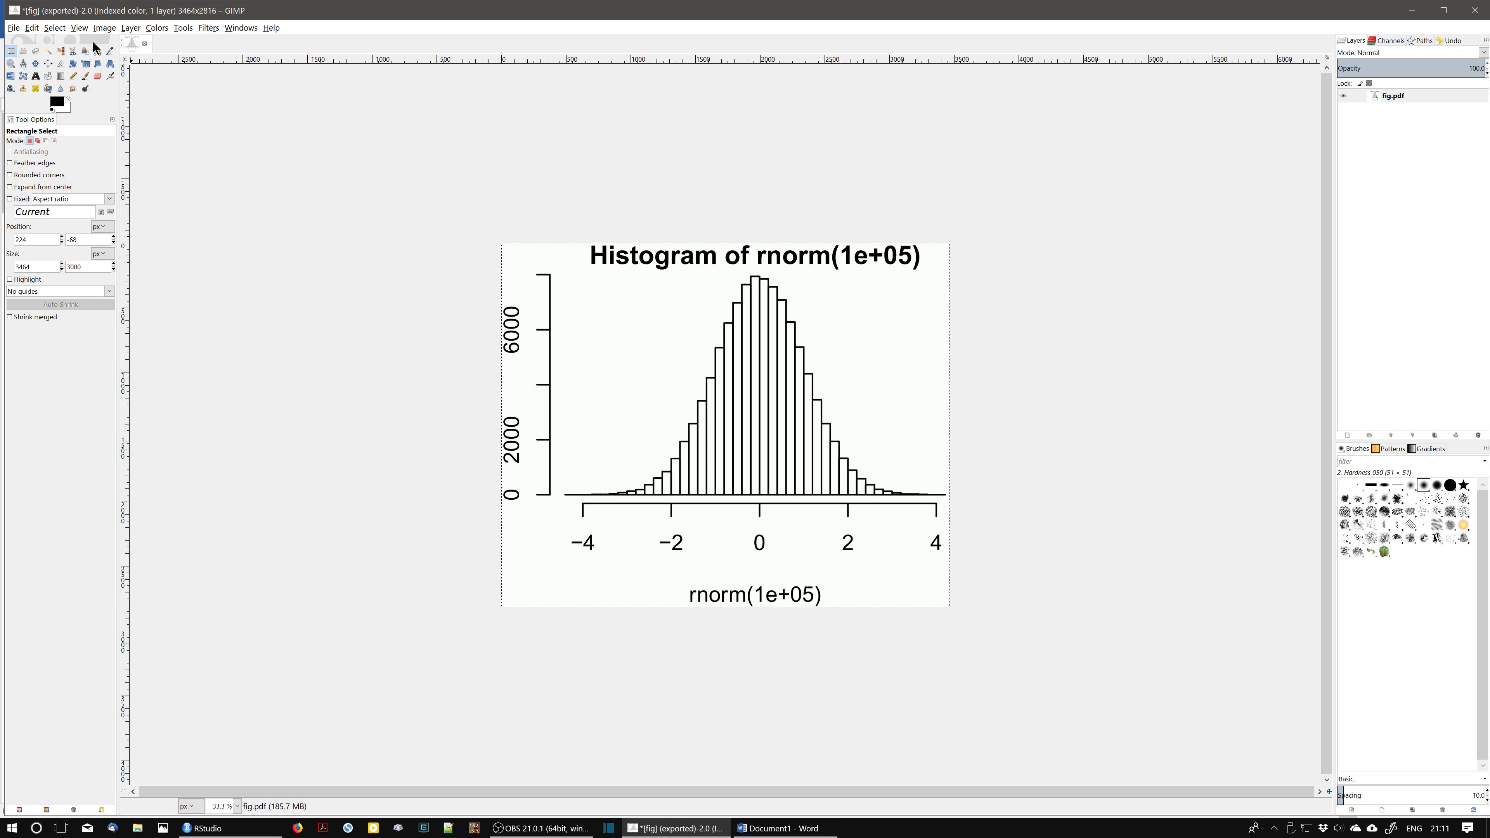
left_click(109, 28)
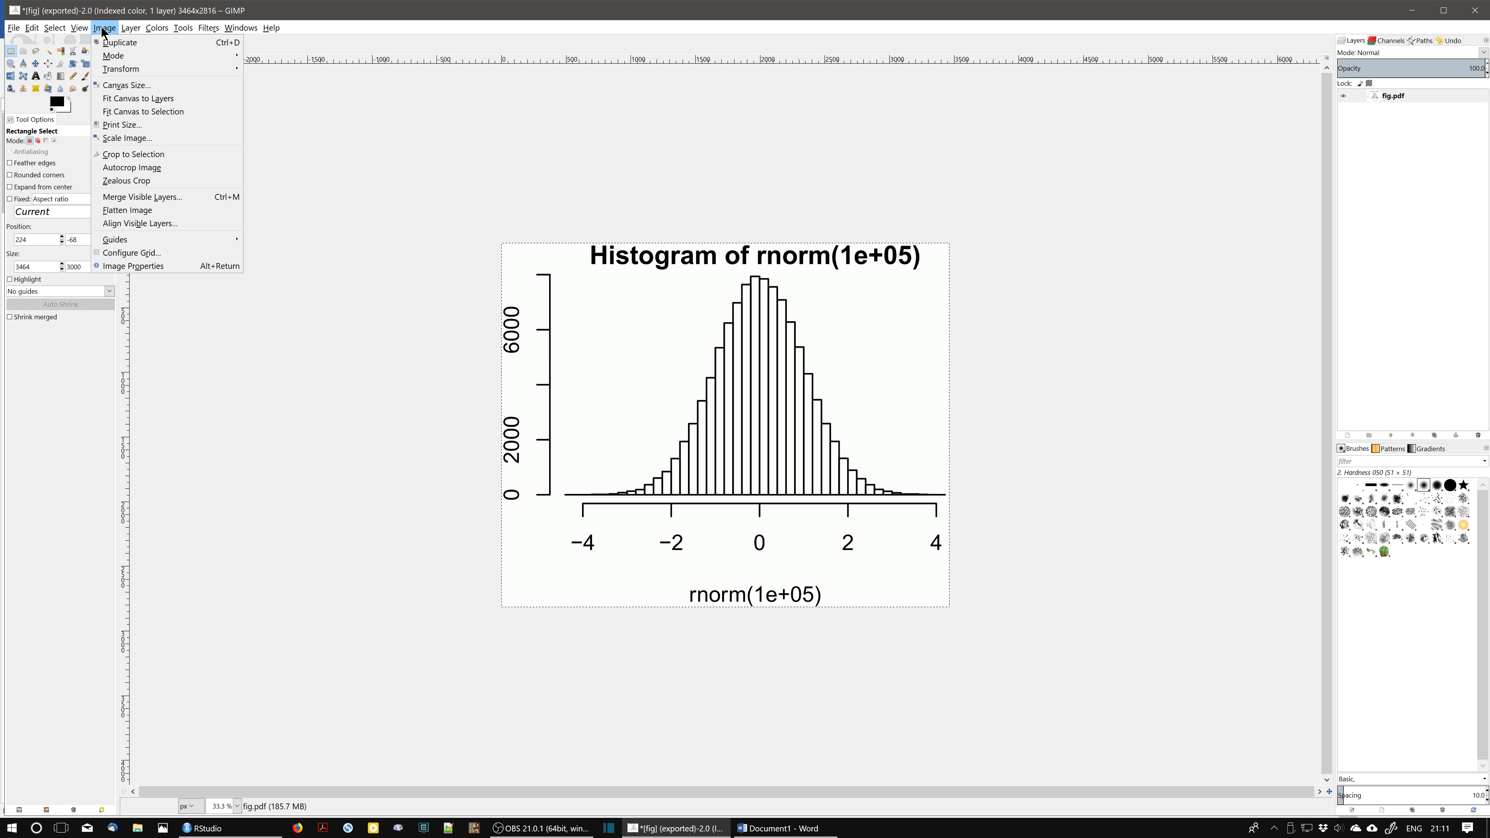
left_click(99, 29)
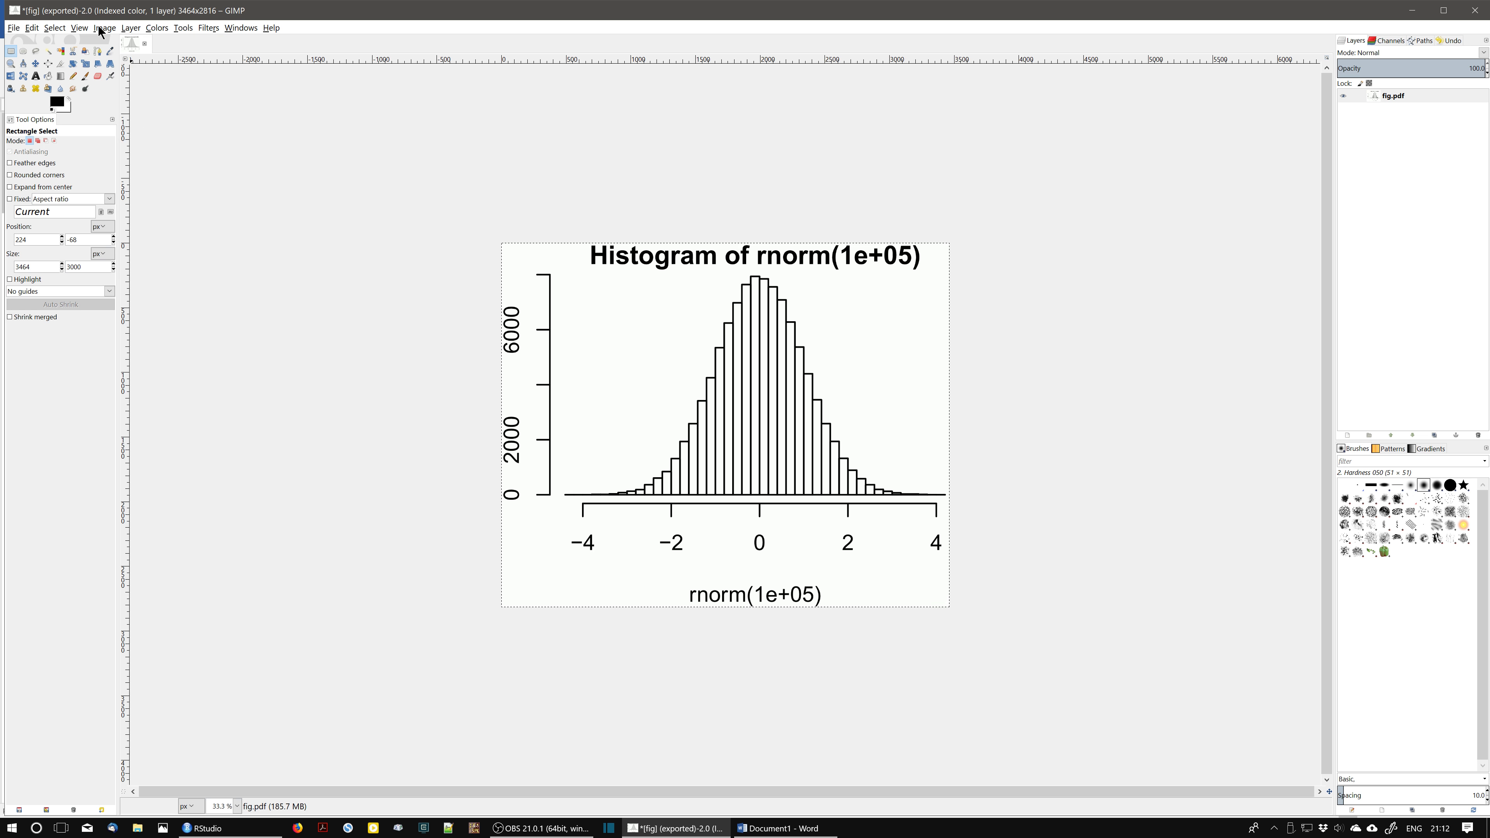
left_click(101, 29)
mouse_move(113, 55)
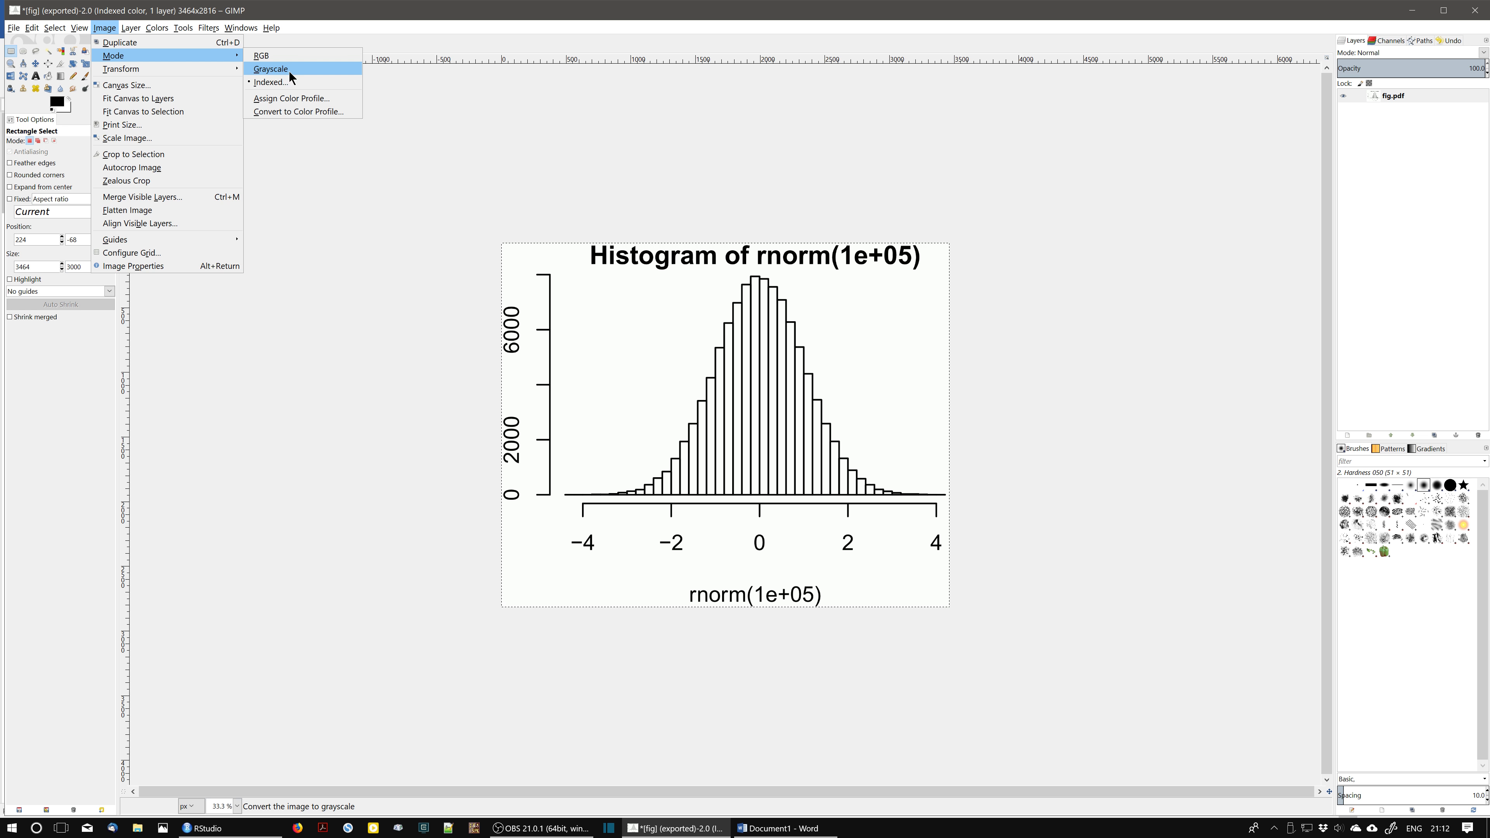
left_click(449, 138)
scroll(585, 380, "up", 3)
scroll(585, 380, "up", 2)
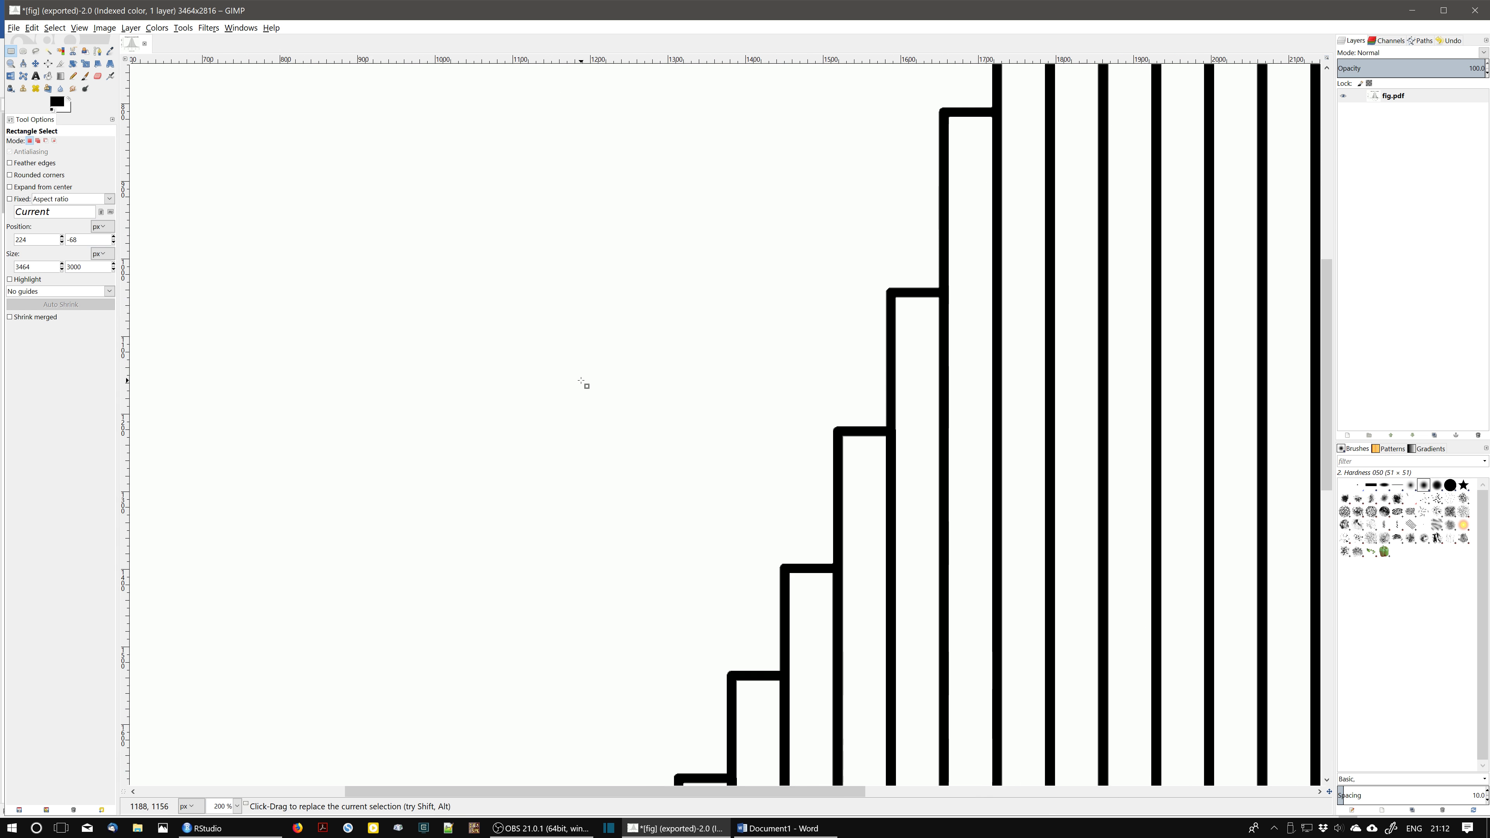
scroll(585, 380, "down", 4)
scroll(585, 380, "down", 3)
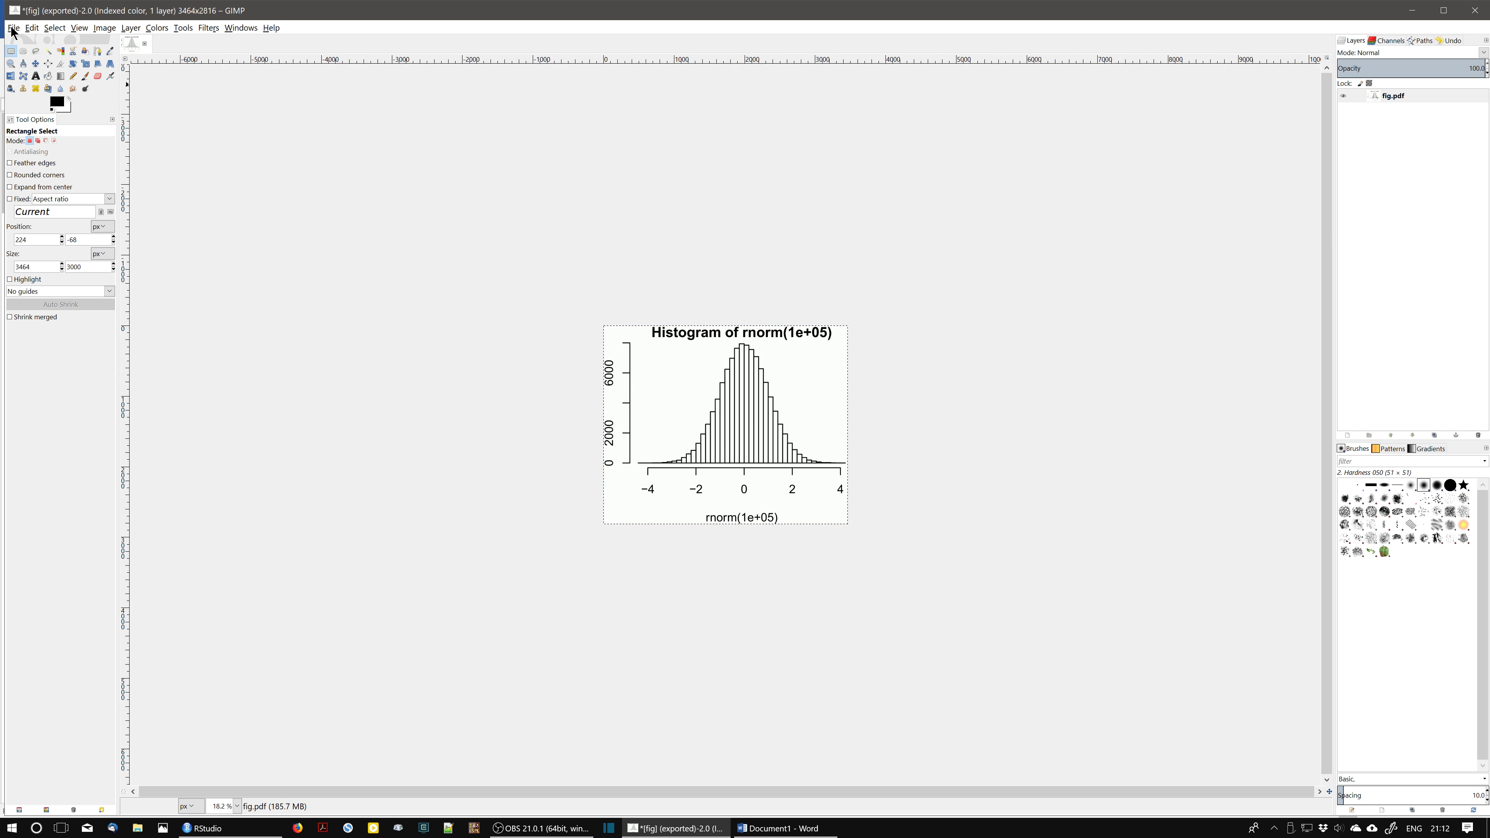
- Open fig.pdf from the Desktop and review its import resolution, 3767 × 2817 pixels
left_click(12, 28)
left_click(52, 68)
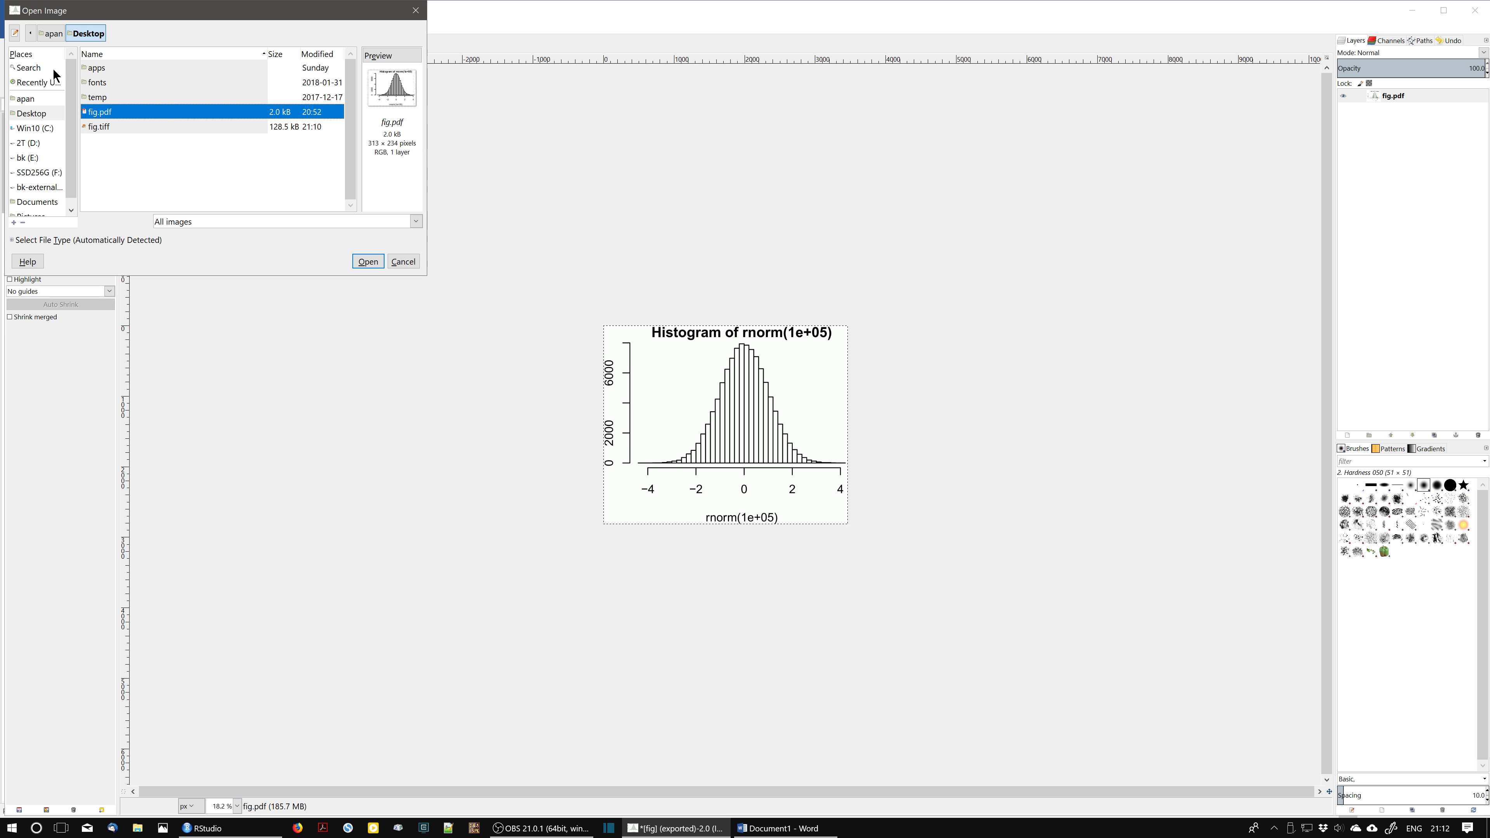
double_click(103, 111)
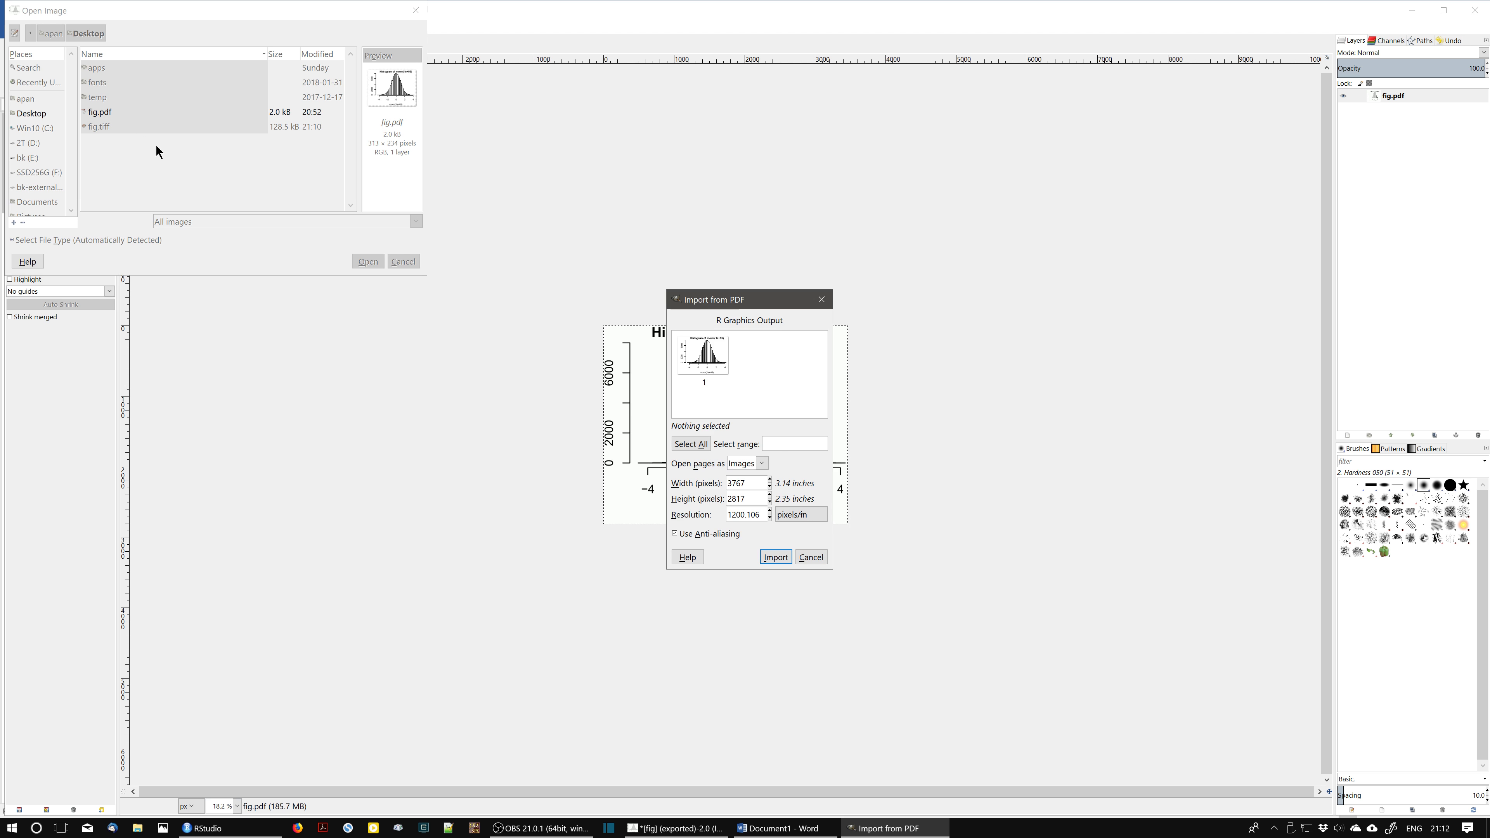
double_click(734, 515)
- Import the PDF at 3767 × 2817 pixels as a new image
double_click(738, 484)
left_click(782, 561)
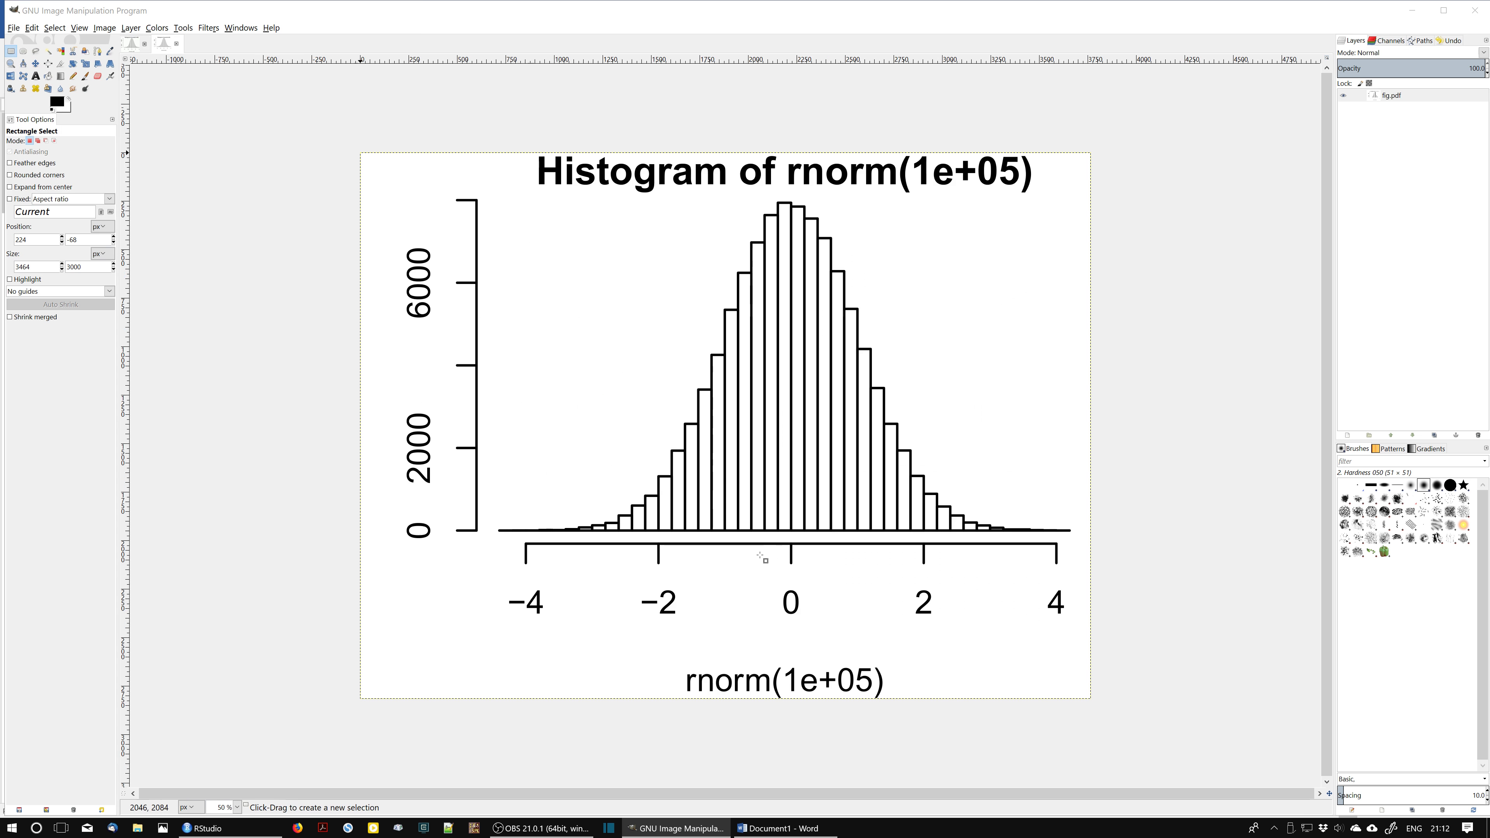
scroll(550, 426, "up", 2)
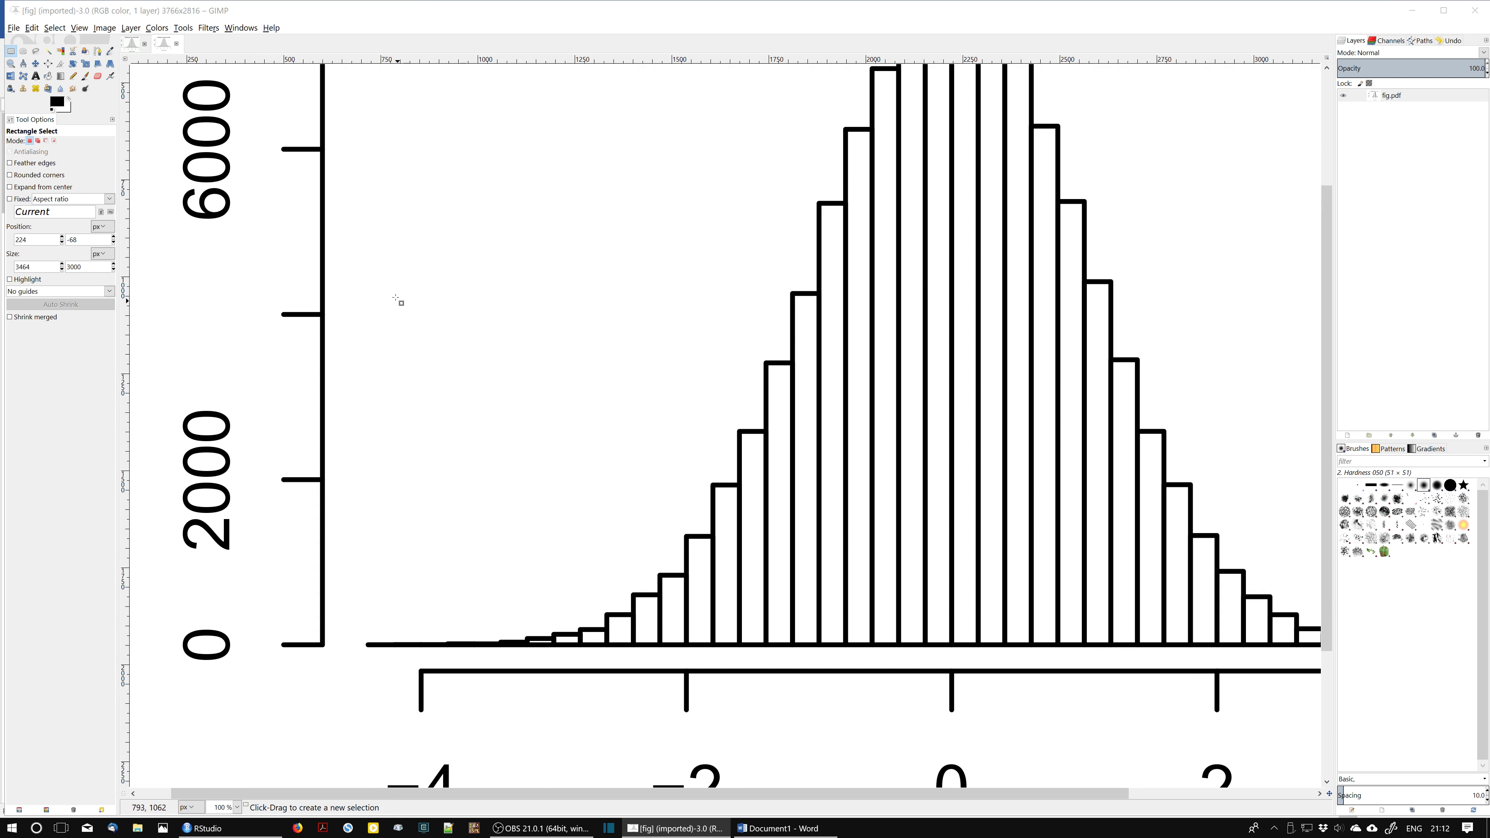
scroll(399, 299, "down", 1)
- Convert the imported histogram image to Grayscale mode
left_click(113, 31)
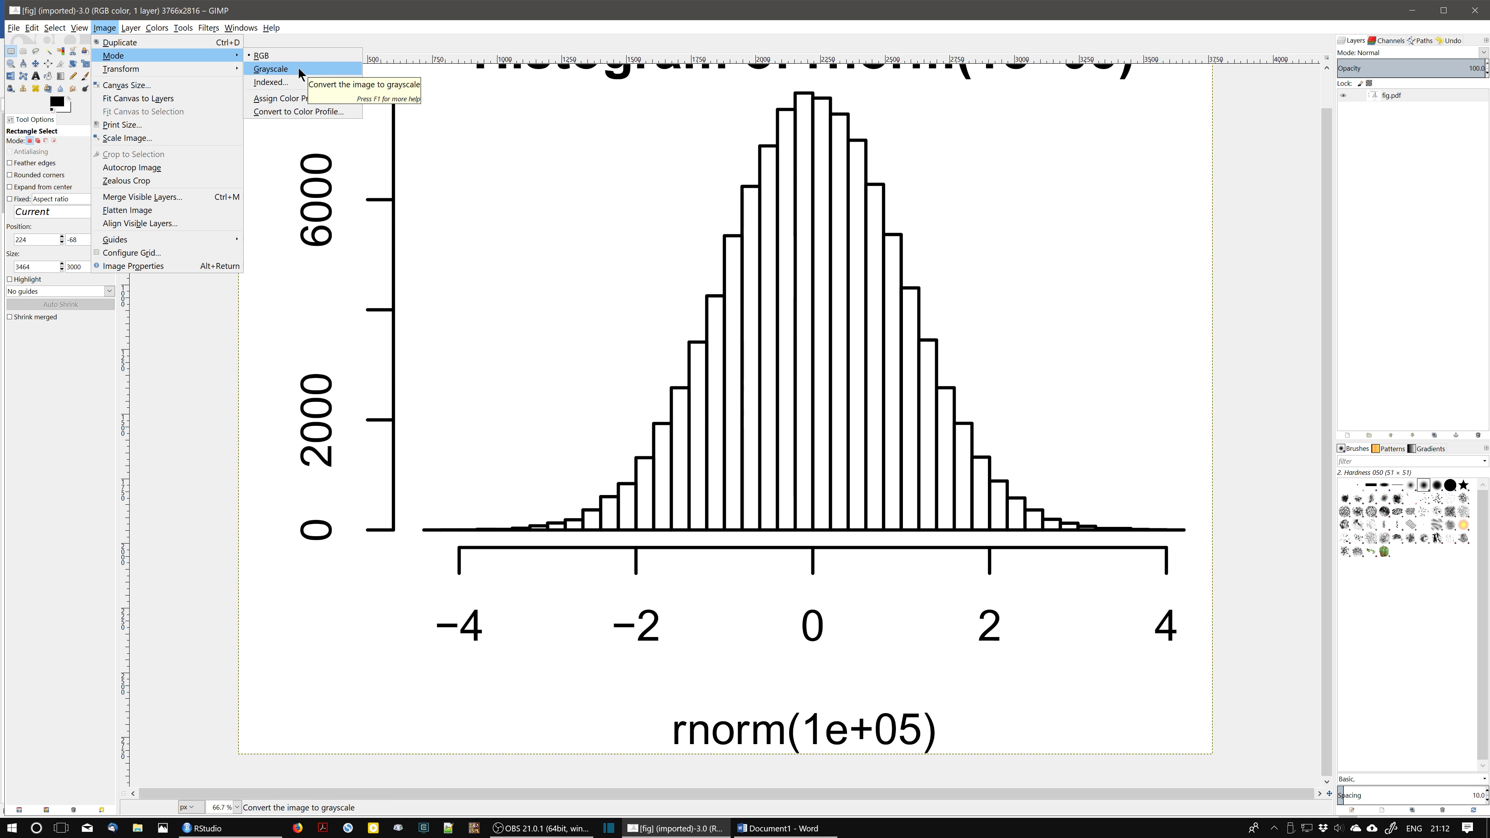
left_click(298, 67)
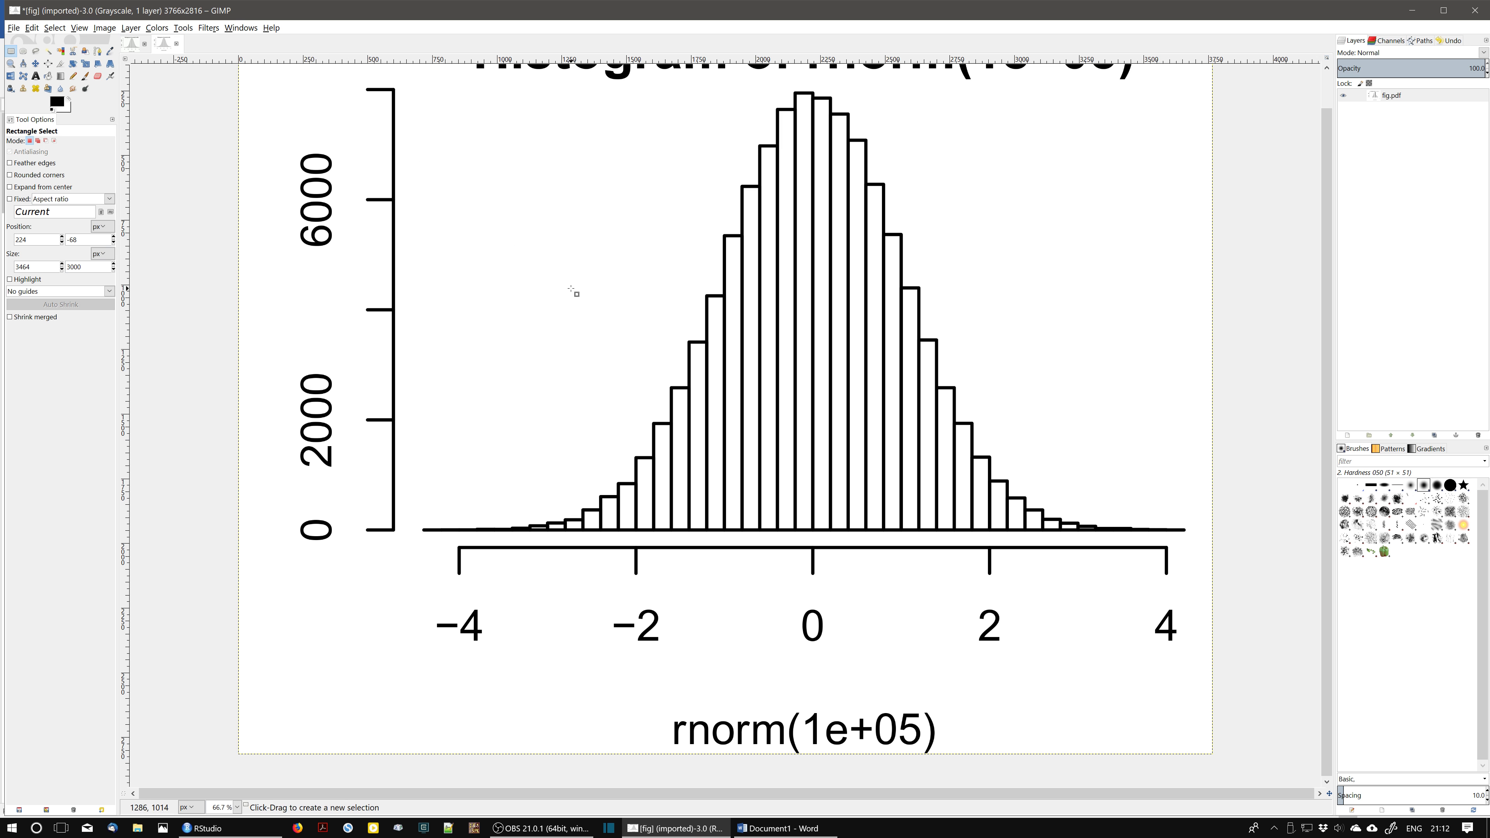
scroll(707, 449, "up", 3)
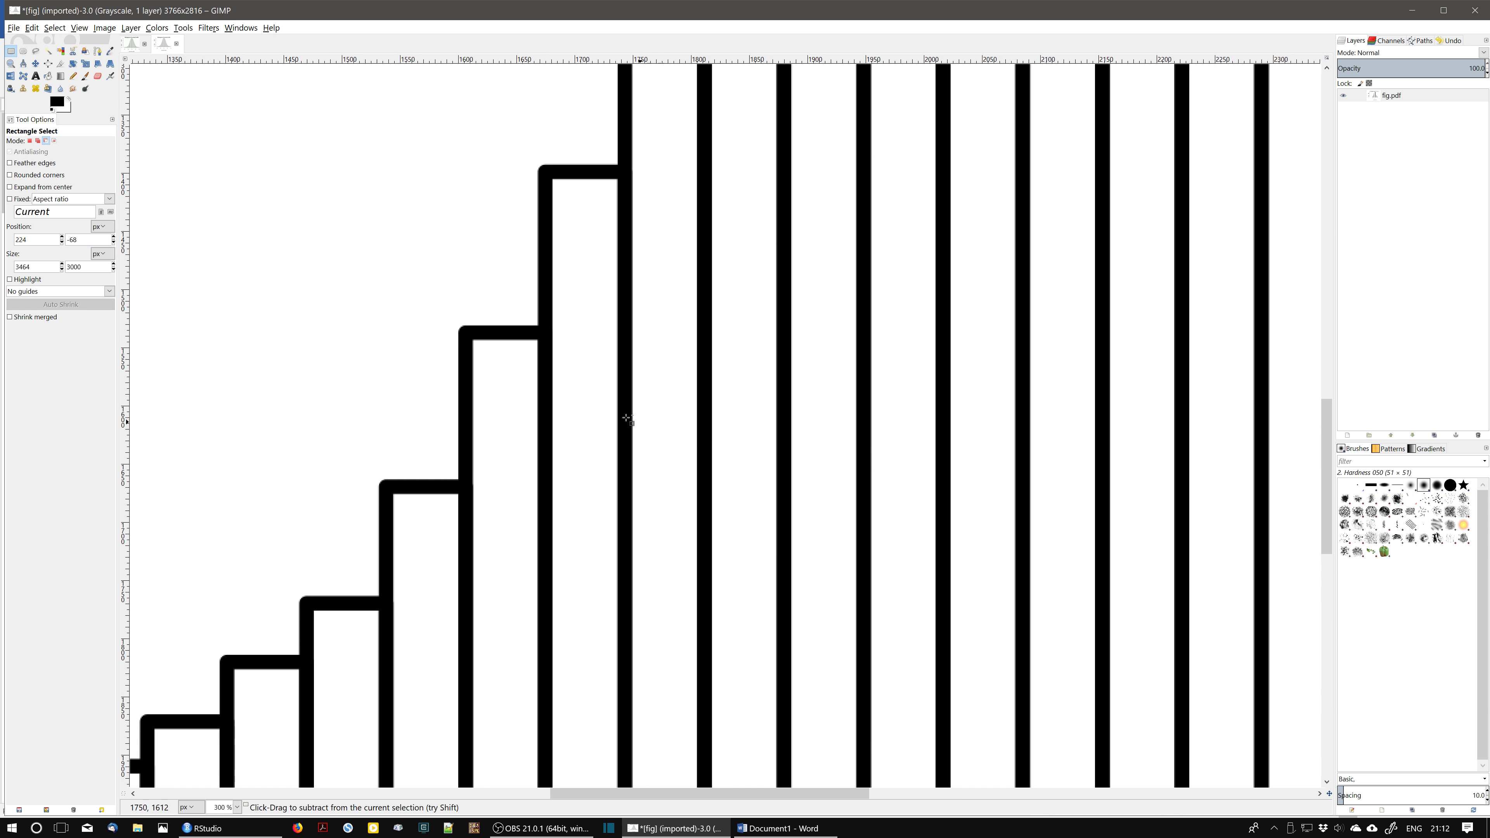
scroll(628, 419, "down", 3)
scroll(581, 411, "down", 4)
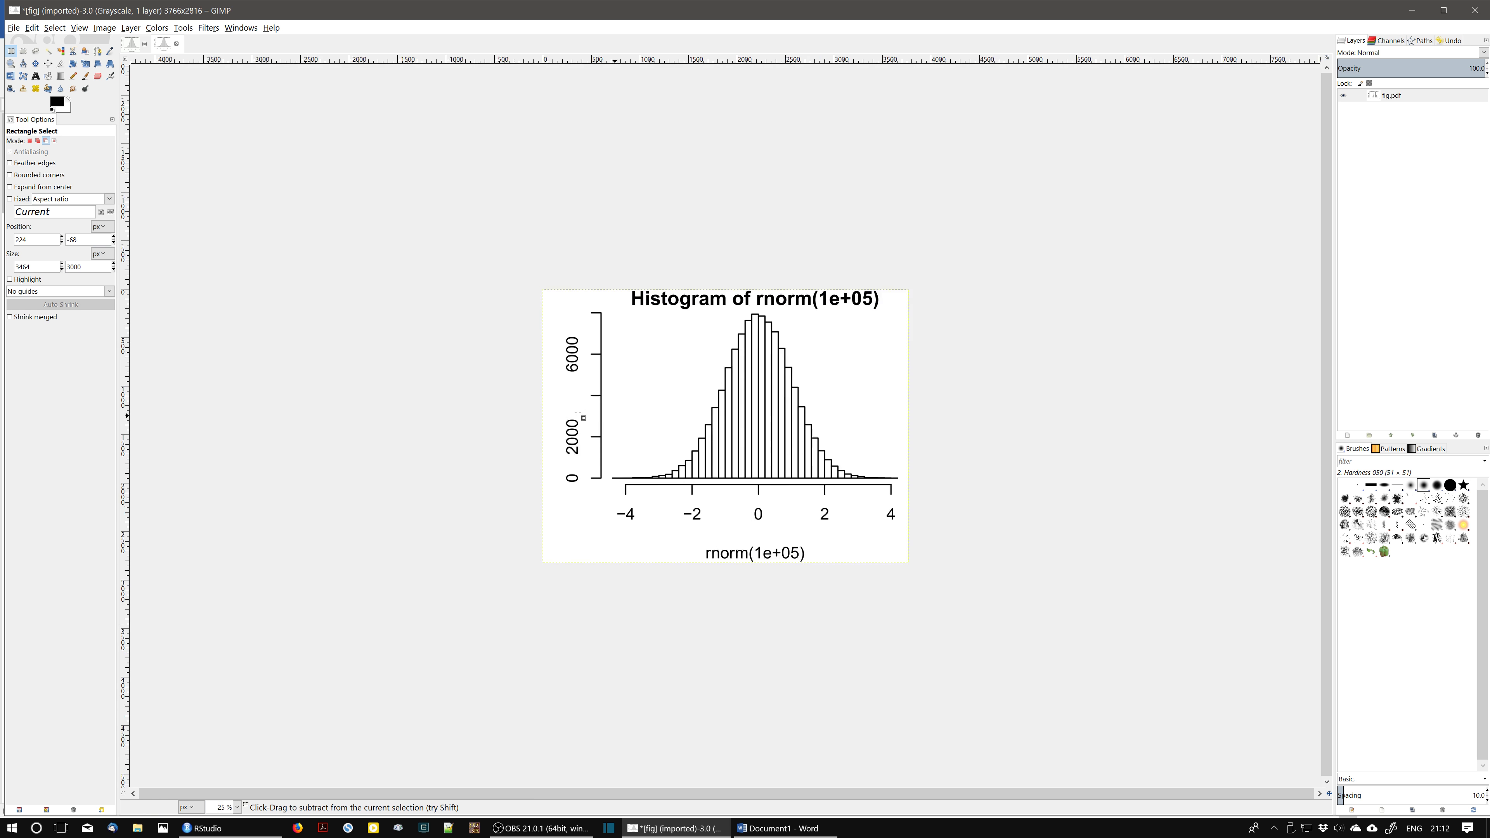
left_click(13, 28)
- Export the grayscale image as fig1.tiff with LZW compression, then show the desktop
left_click(74, 199)
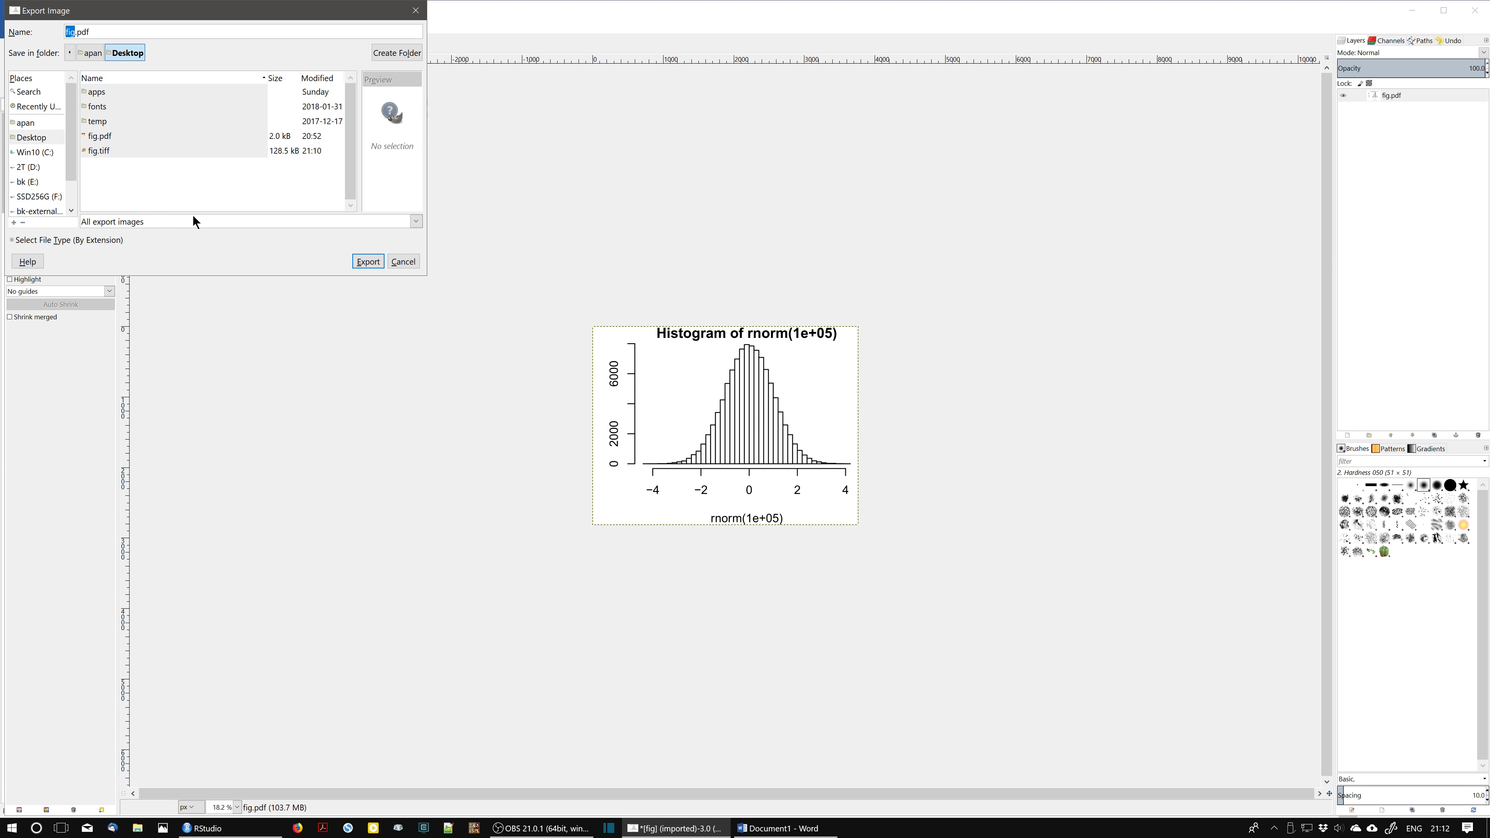
left_click(100, 151)
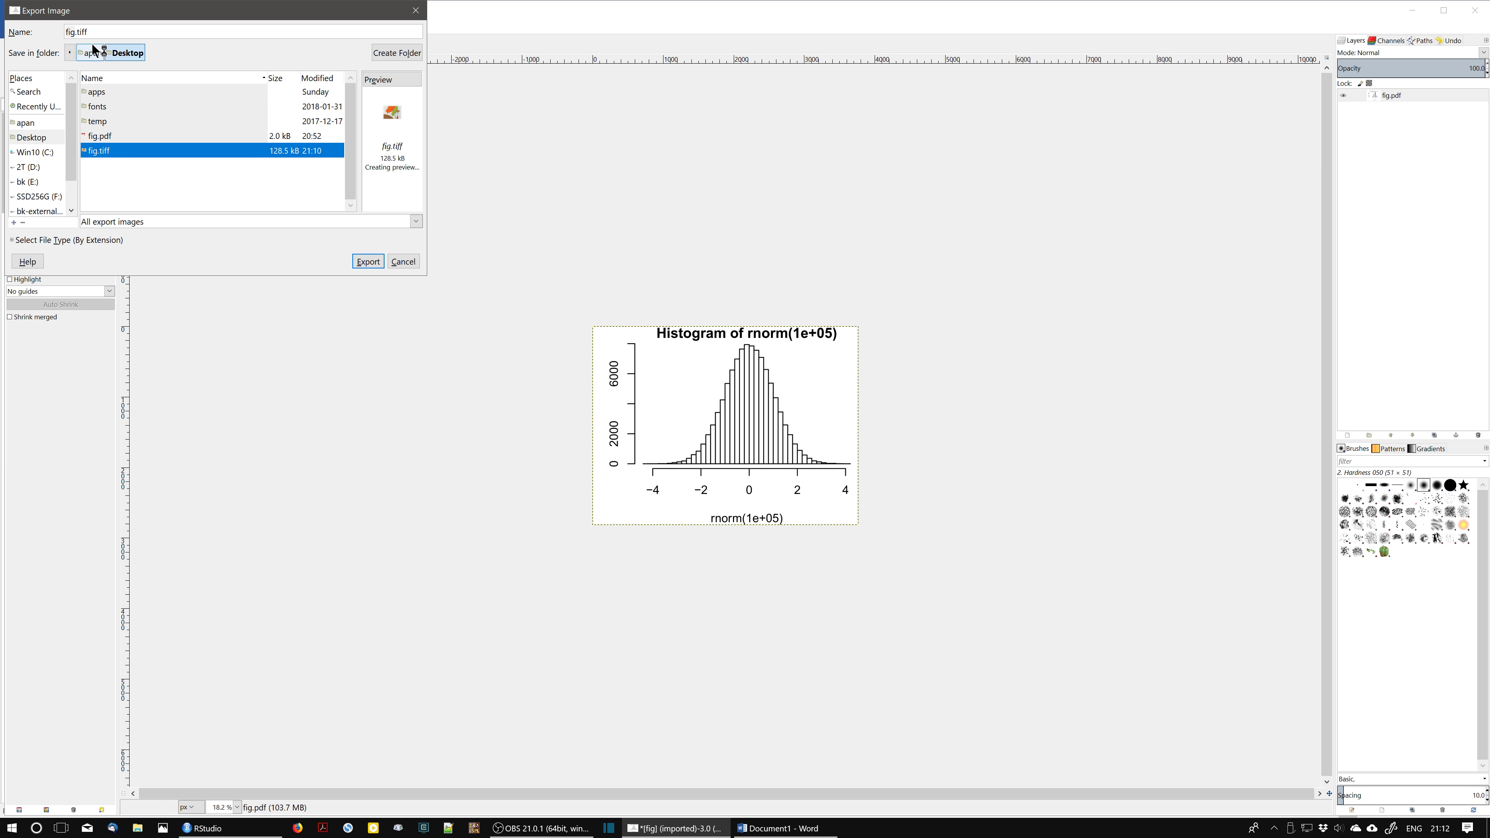
left_click(77, 32)
type("1")
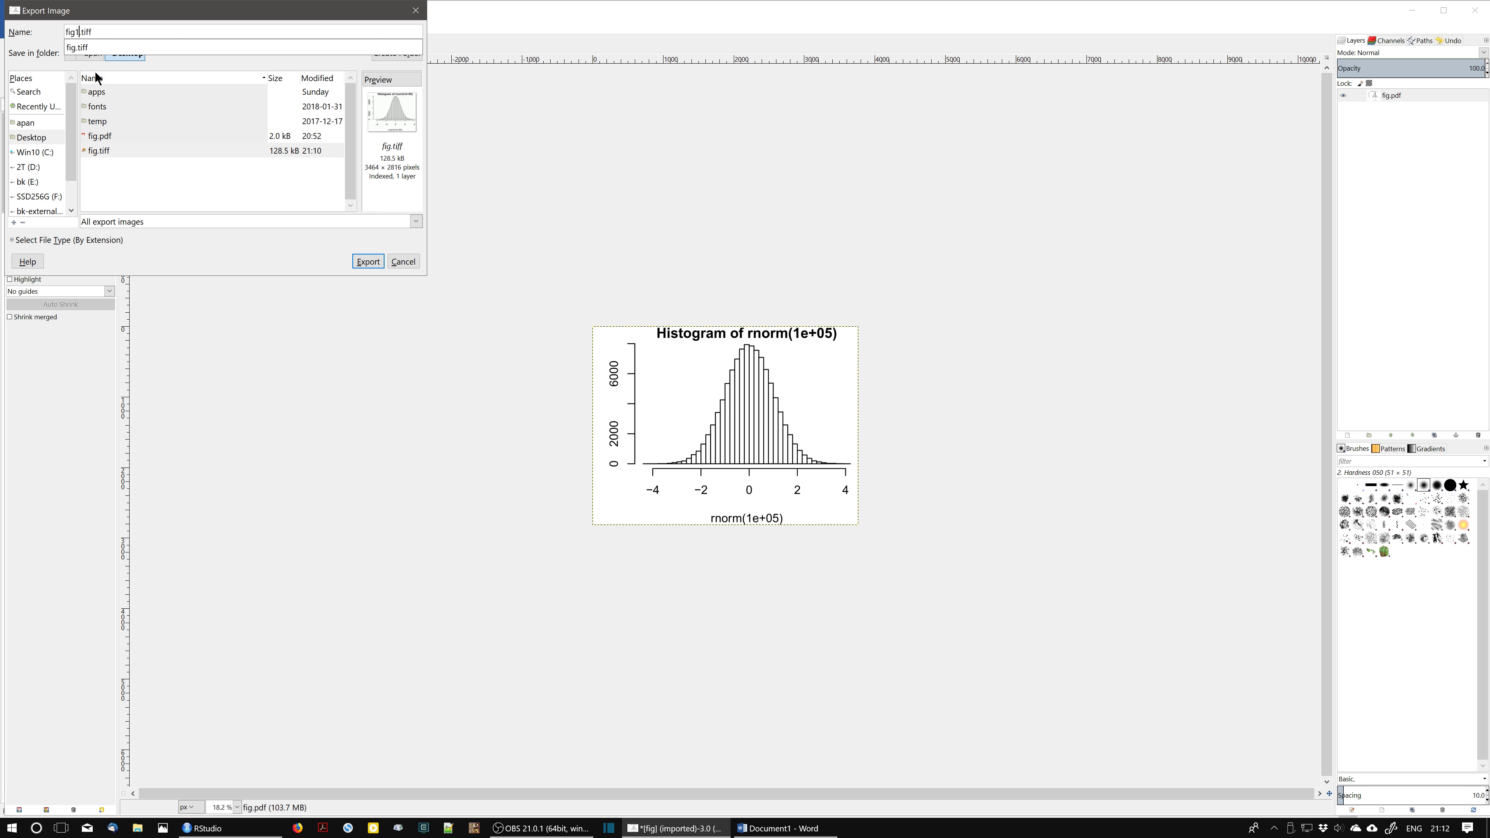
key("Return")
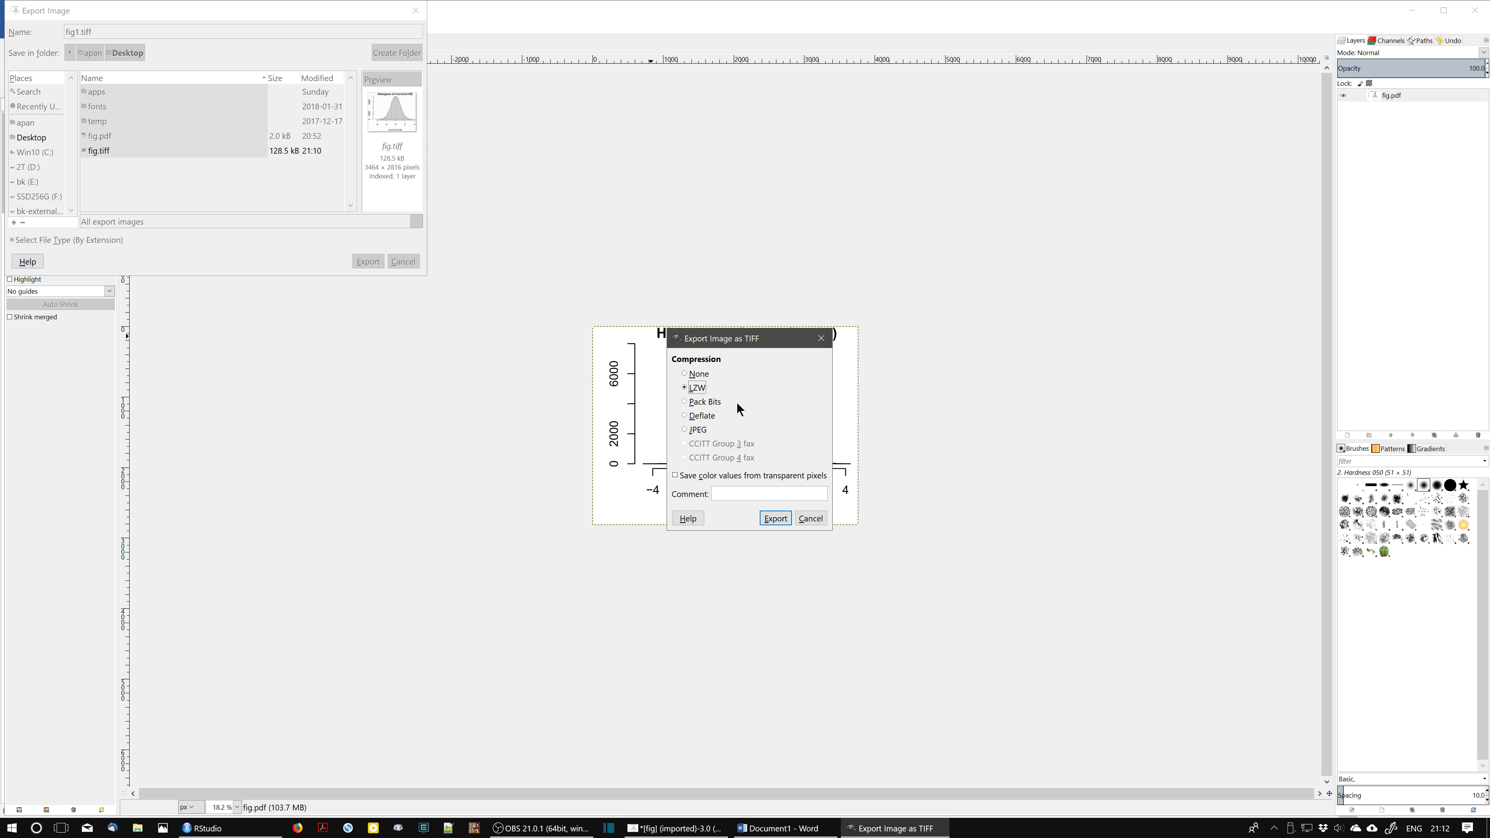
left_click(774, 520)
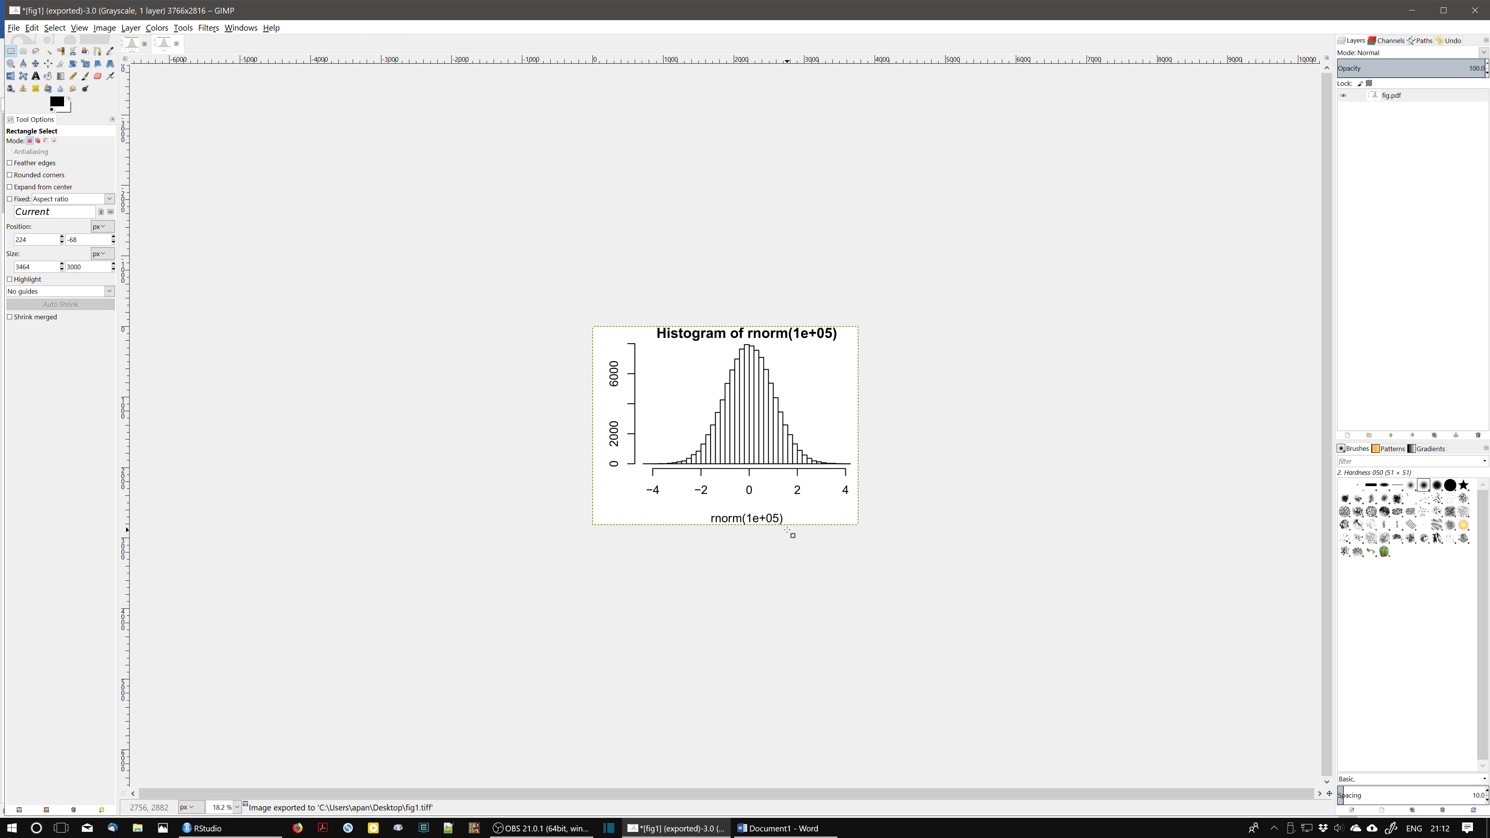
key("super+d")
- Paste fig1.tiff into the Word document on a new line below the first histogram
left_click(80, 634)
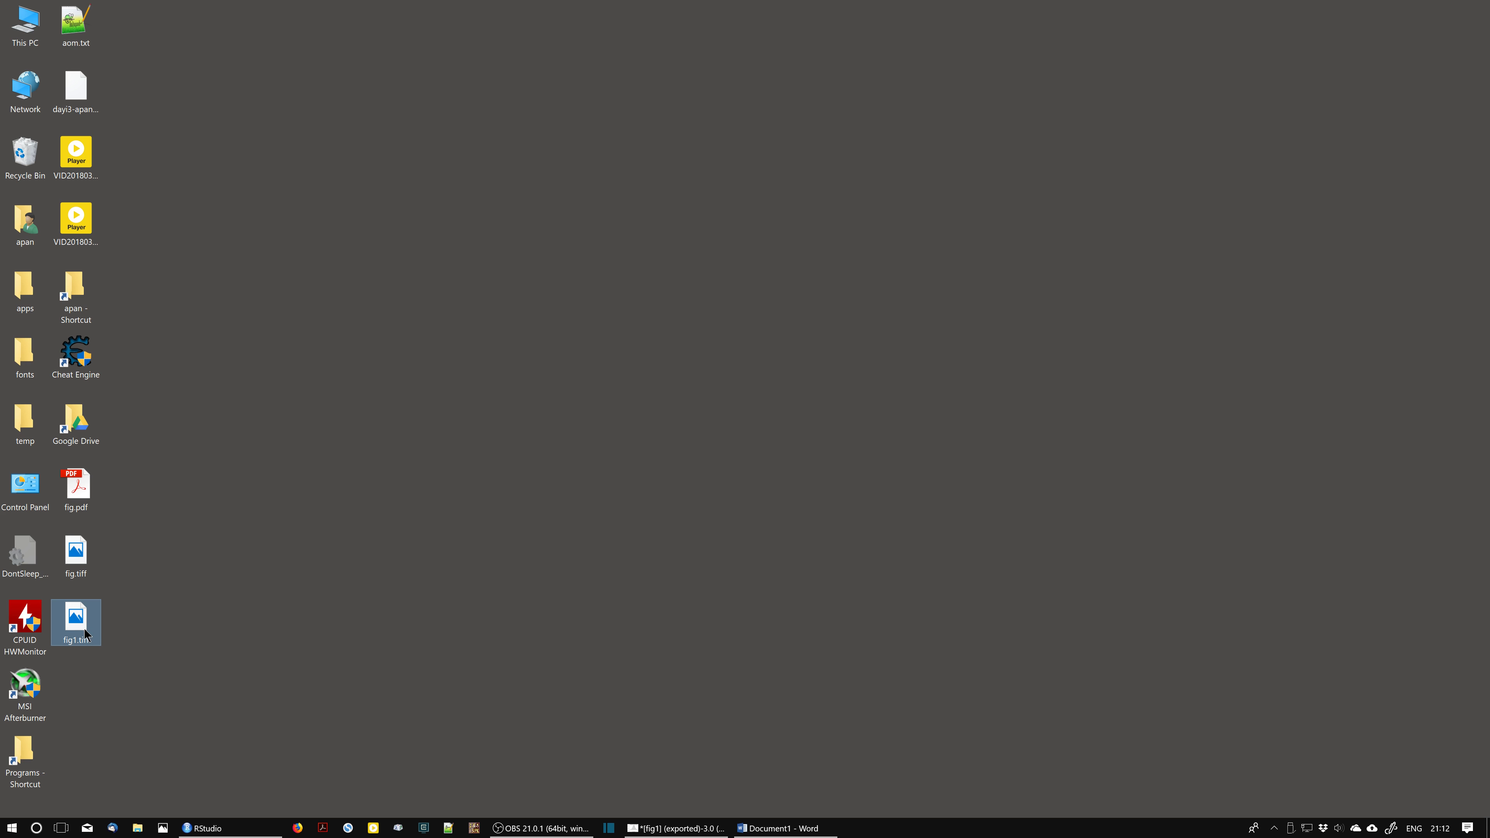
left_click(757, 828)
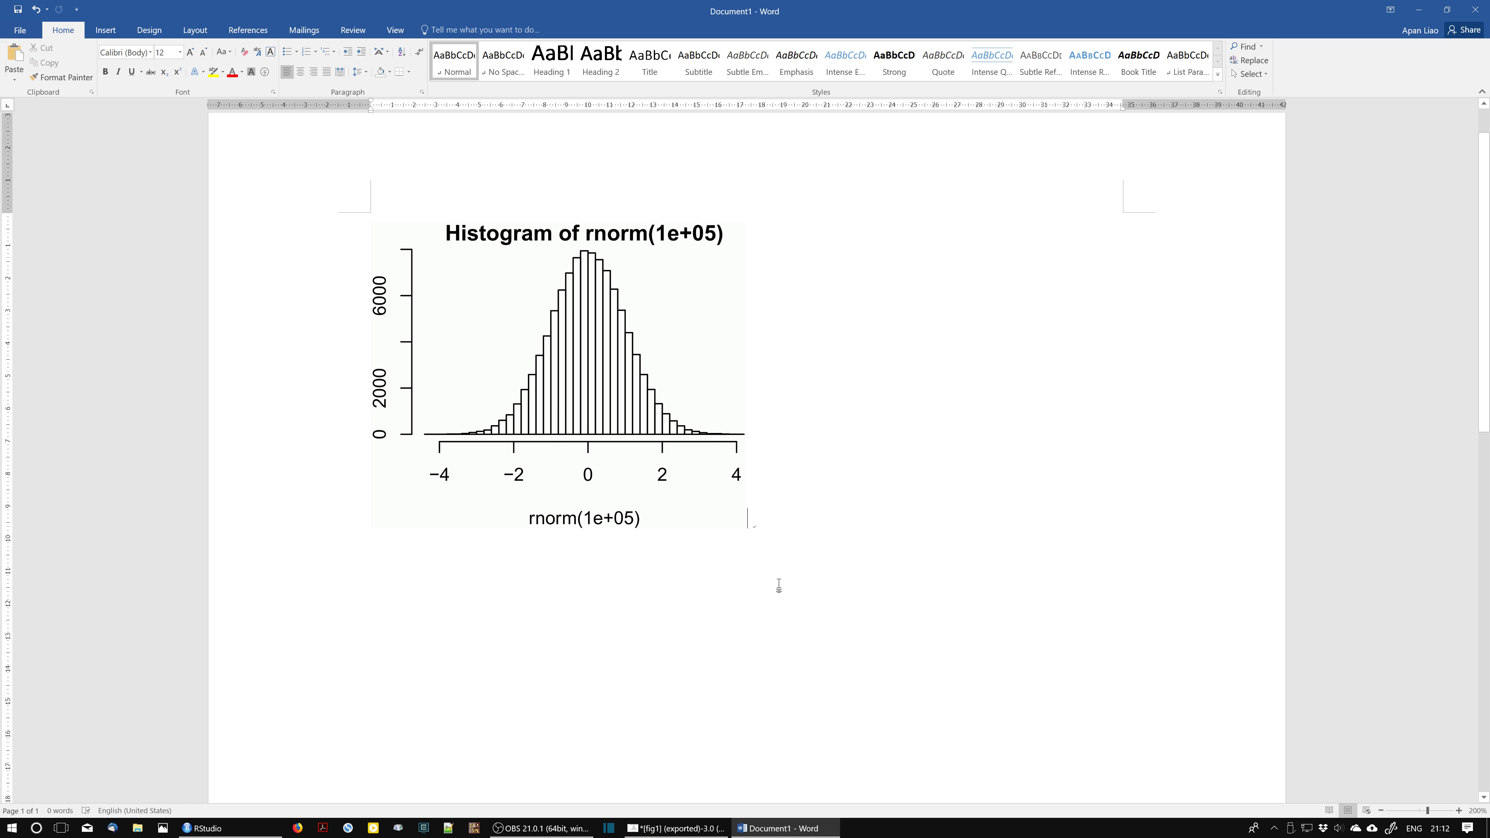
key("Return")
key("Return")
key("ctrl+v")
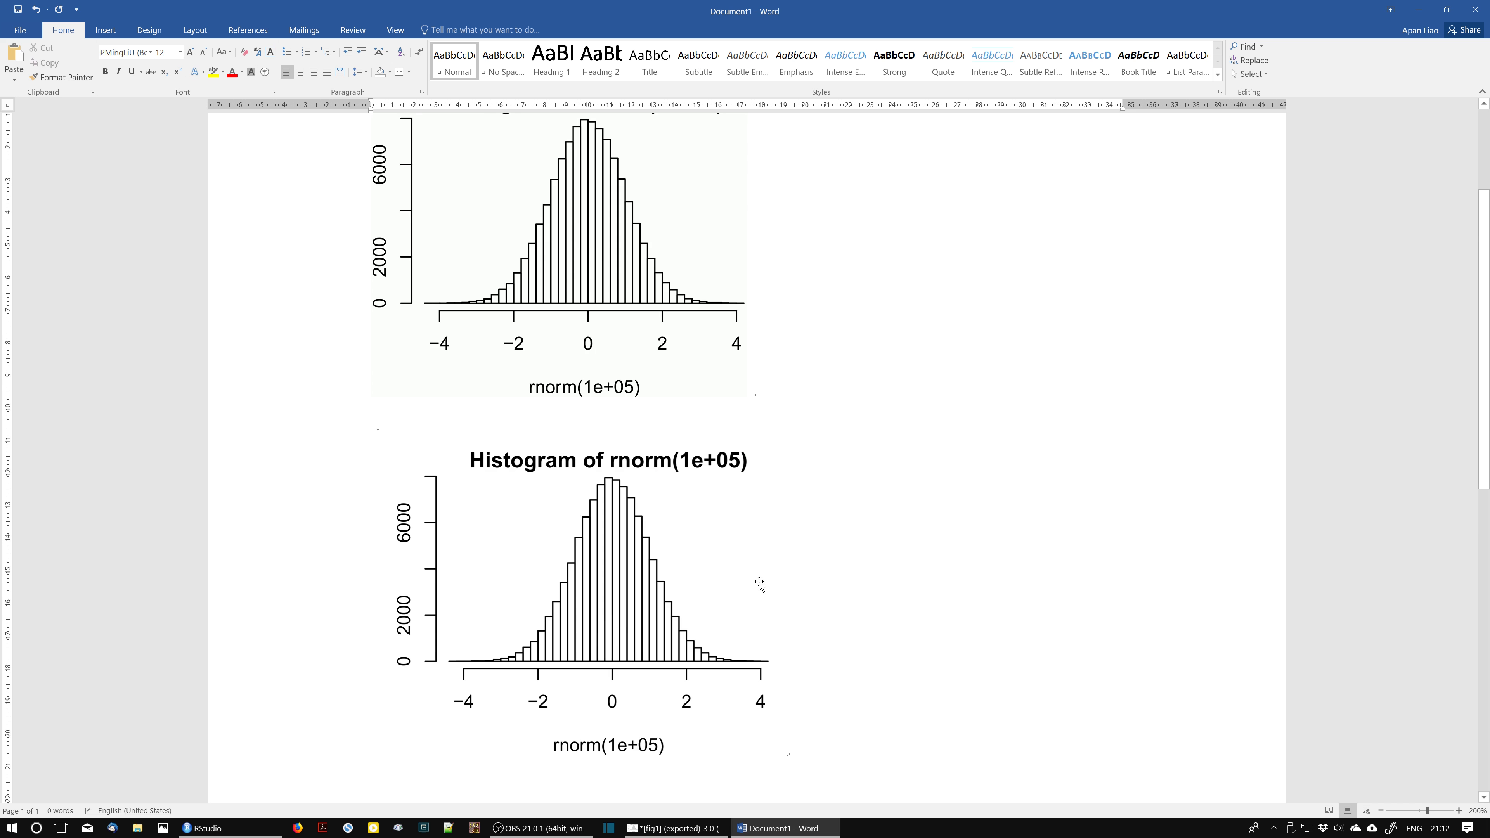
- Zoom in and out to compare the two histogram pictures
scroll(713, 552, "up", 1)
scroll(712, 551, "up", 2)
scroll(712, 552, "up", 2)
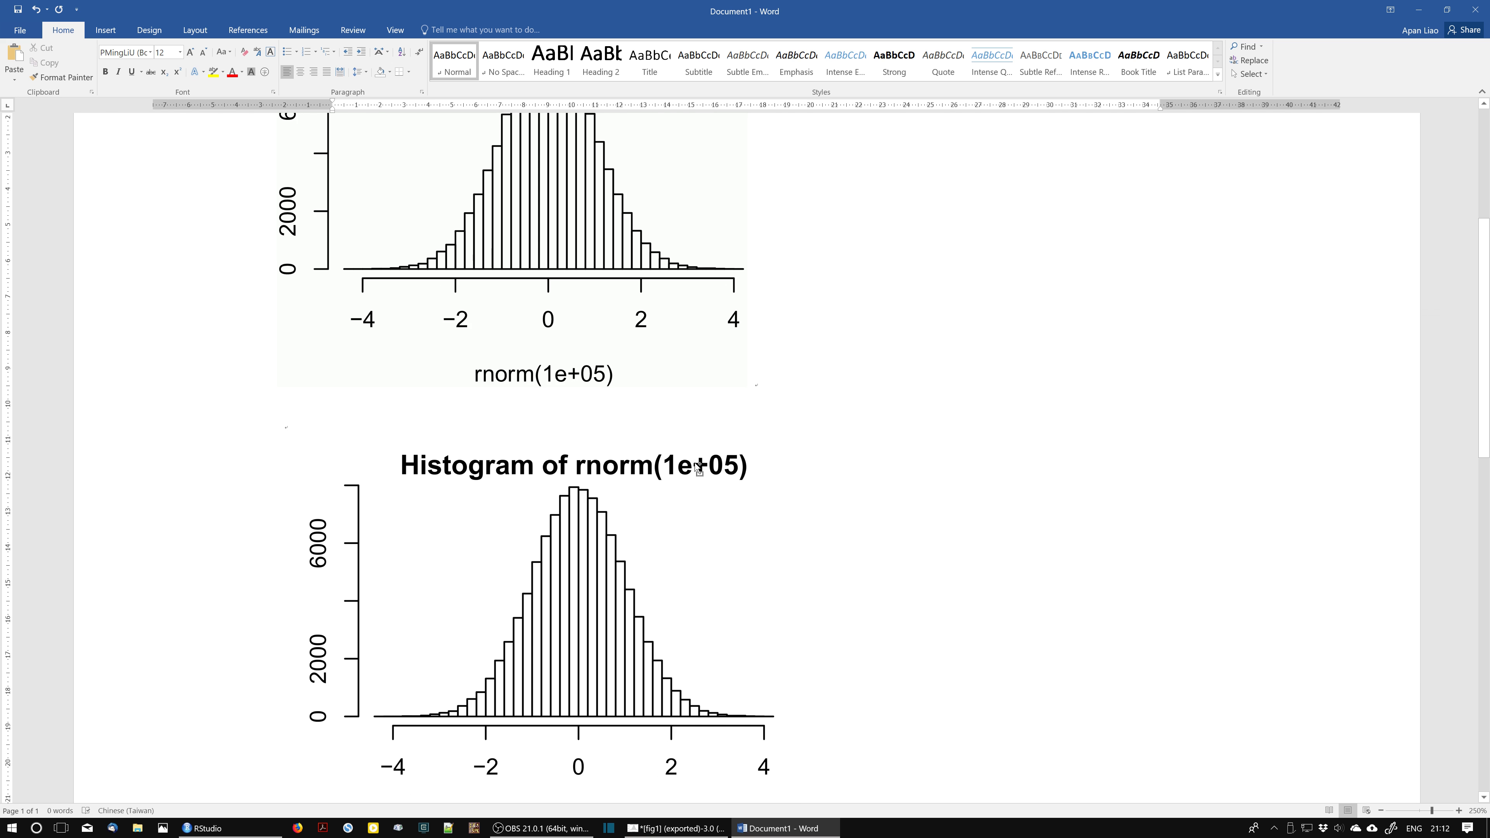
scroll(712, 552, "up", 3)
scroll(692, 363, "up", 2)
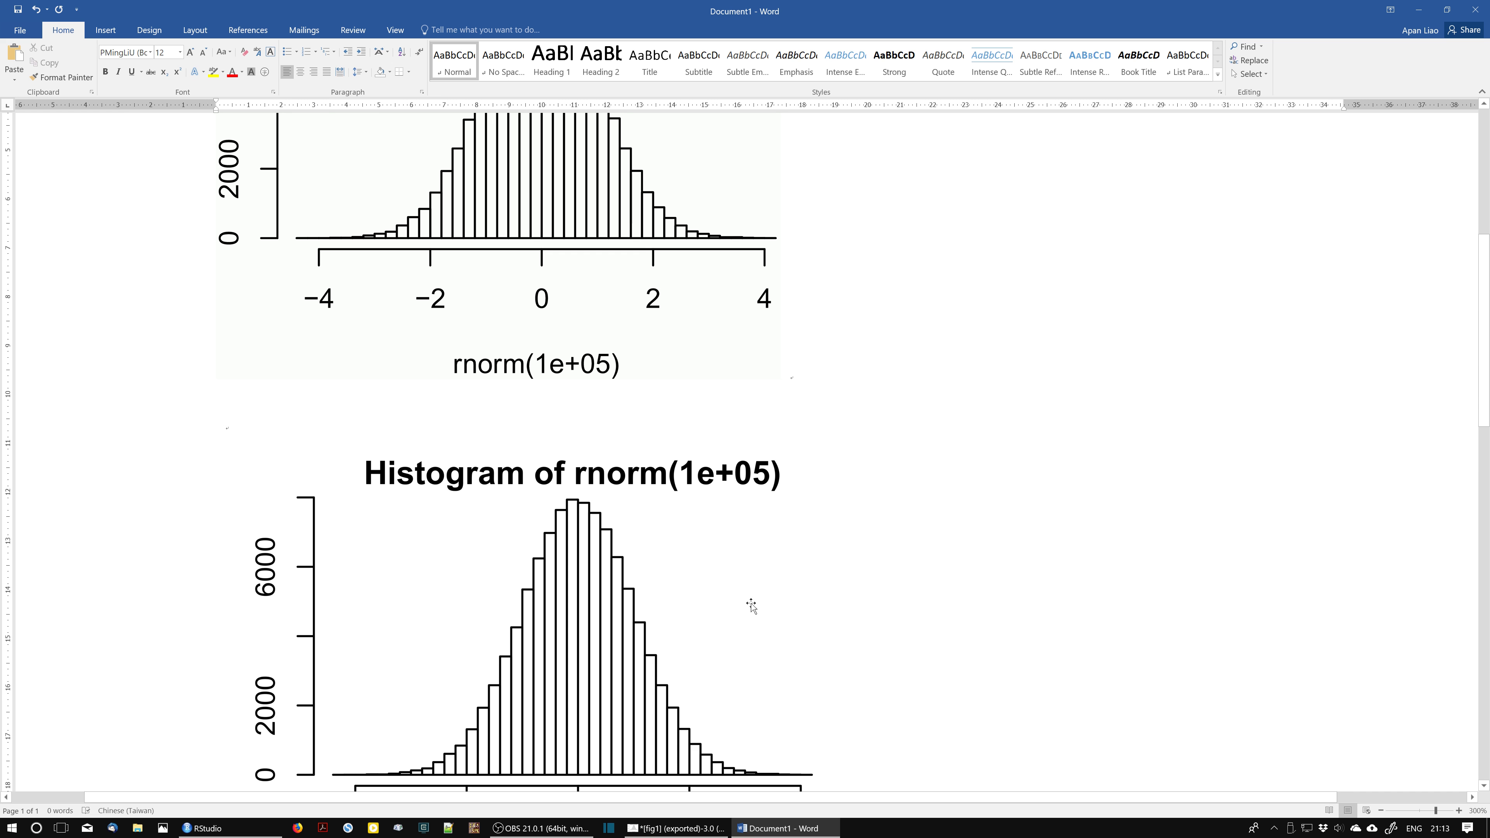
scroll(761, 568, "down", 2)
scroll(757, 572, "down", 2)
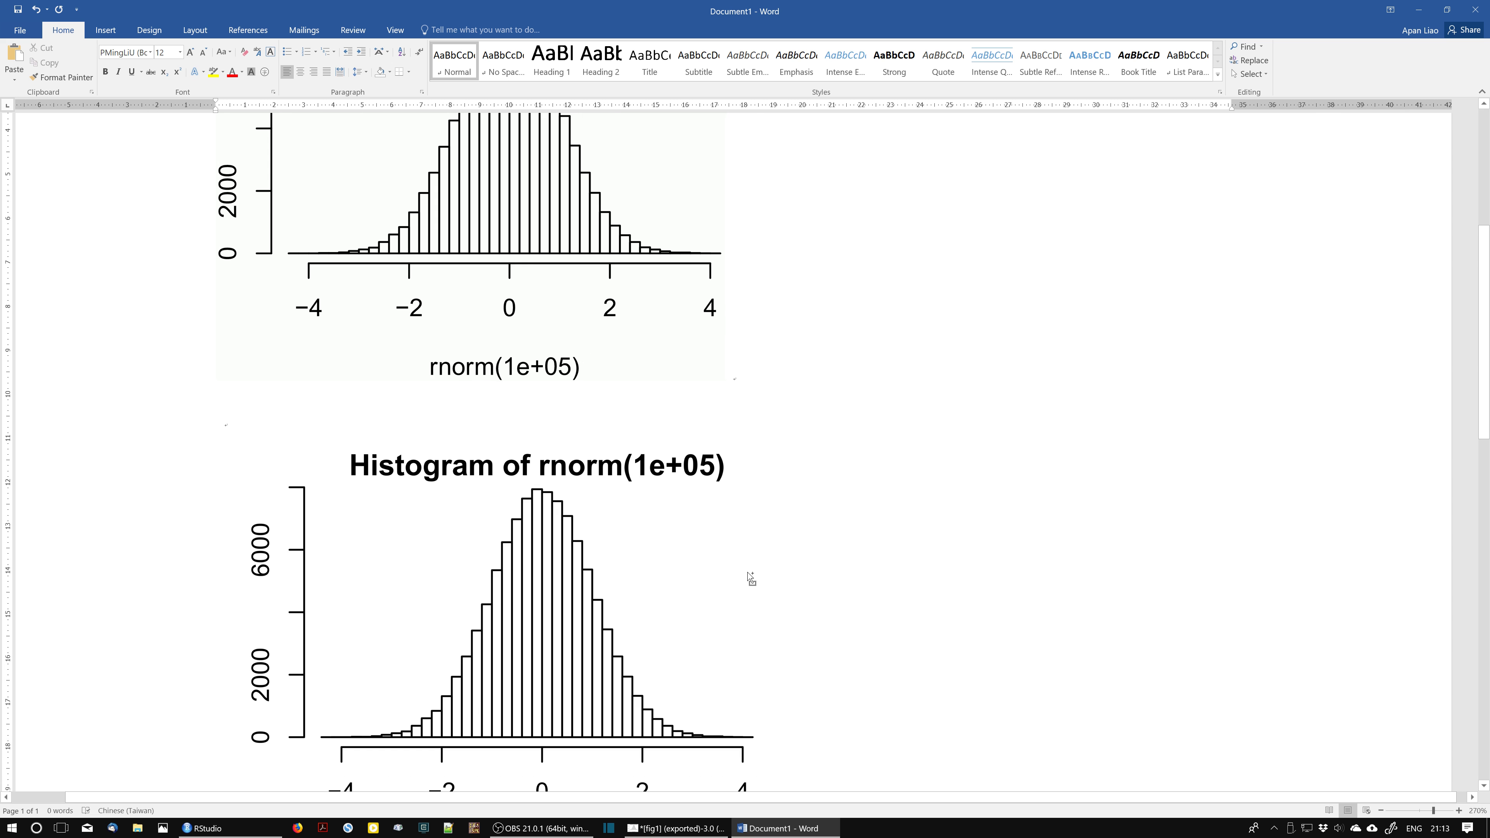
scroll(753, 575, "down", 2)
scroll(743, 578, "down", 2)
scroll(742, 578, "down", 2)
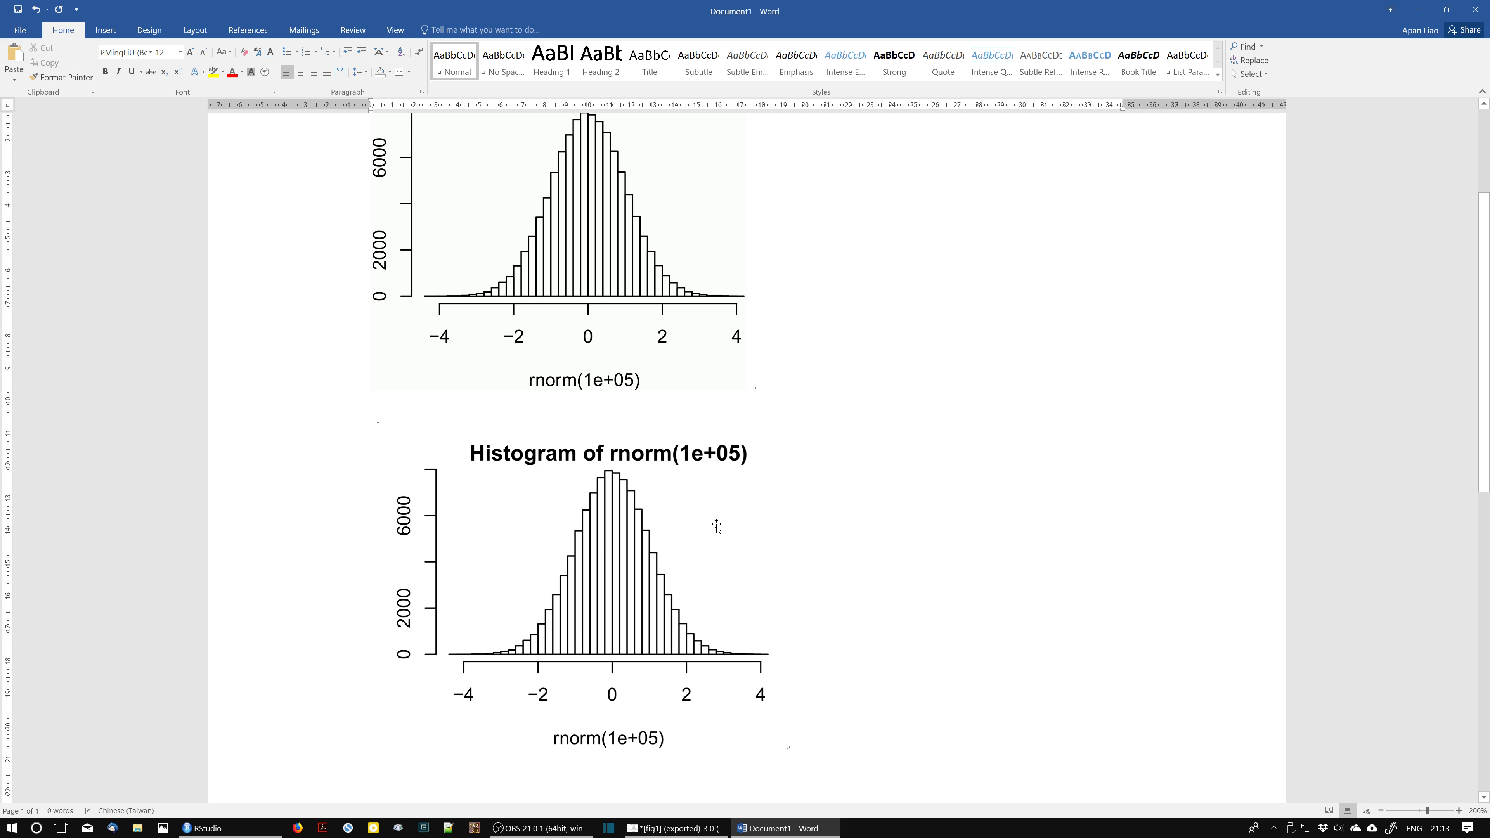
scroll(724, 532, "down", 4, "ctrl")
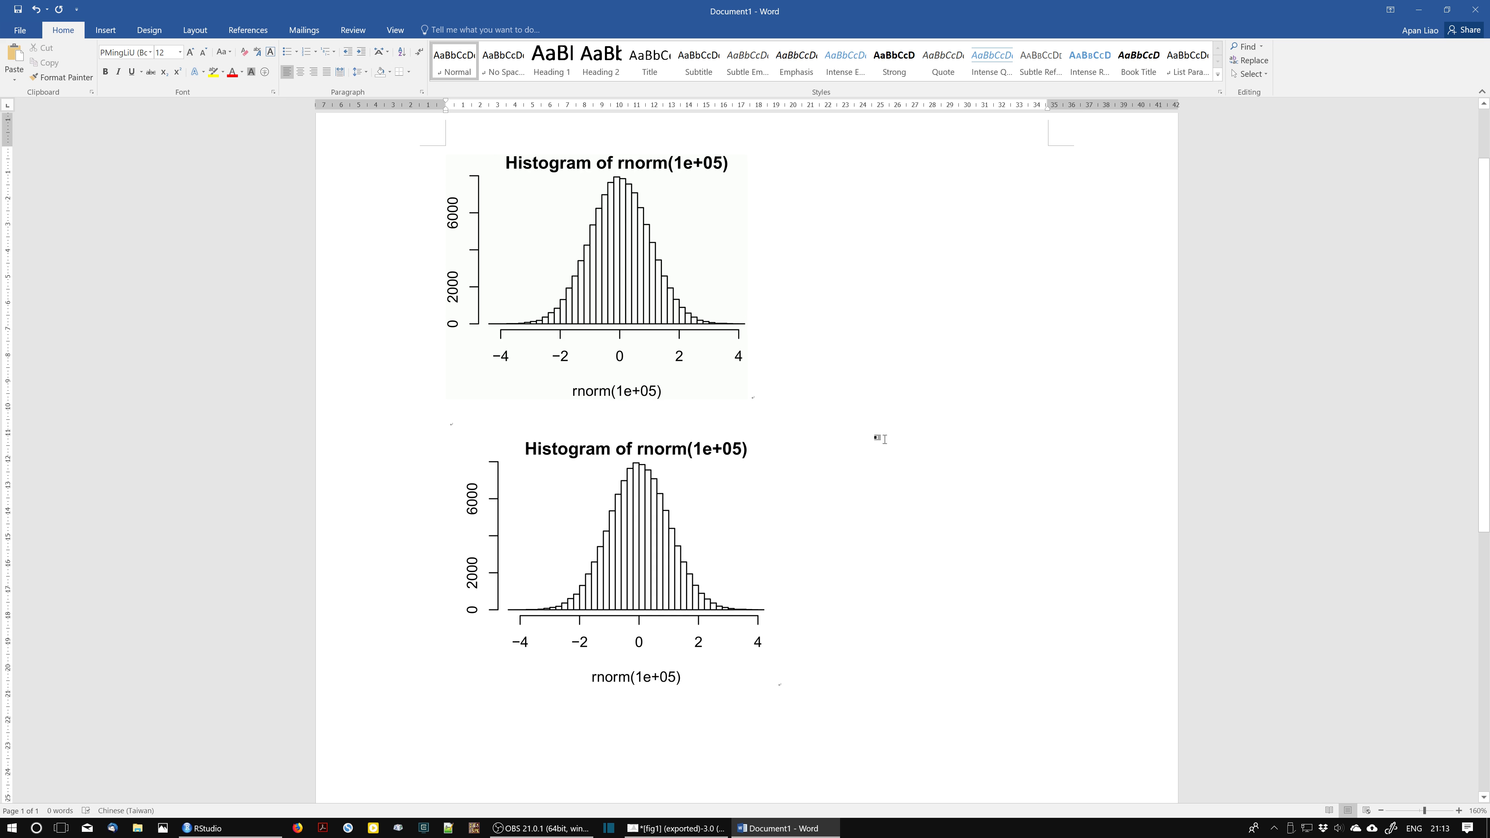
- Minimize Word and view the combined properties of fig.tiff and fig1.tiff
left_click(1418, 10)
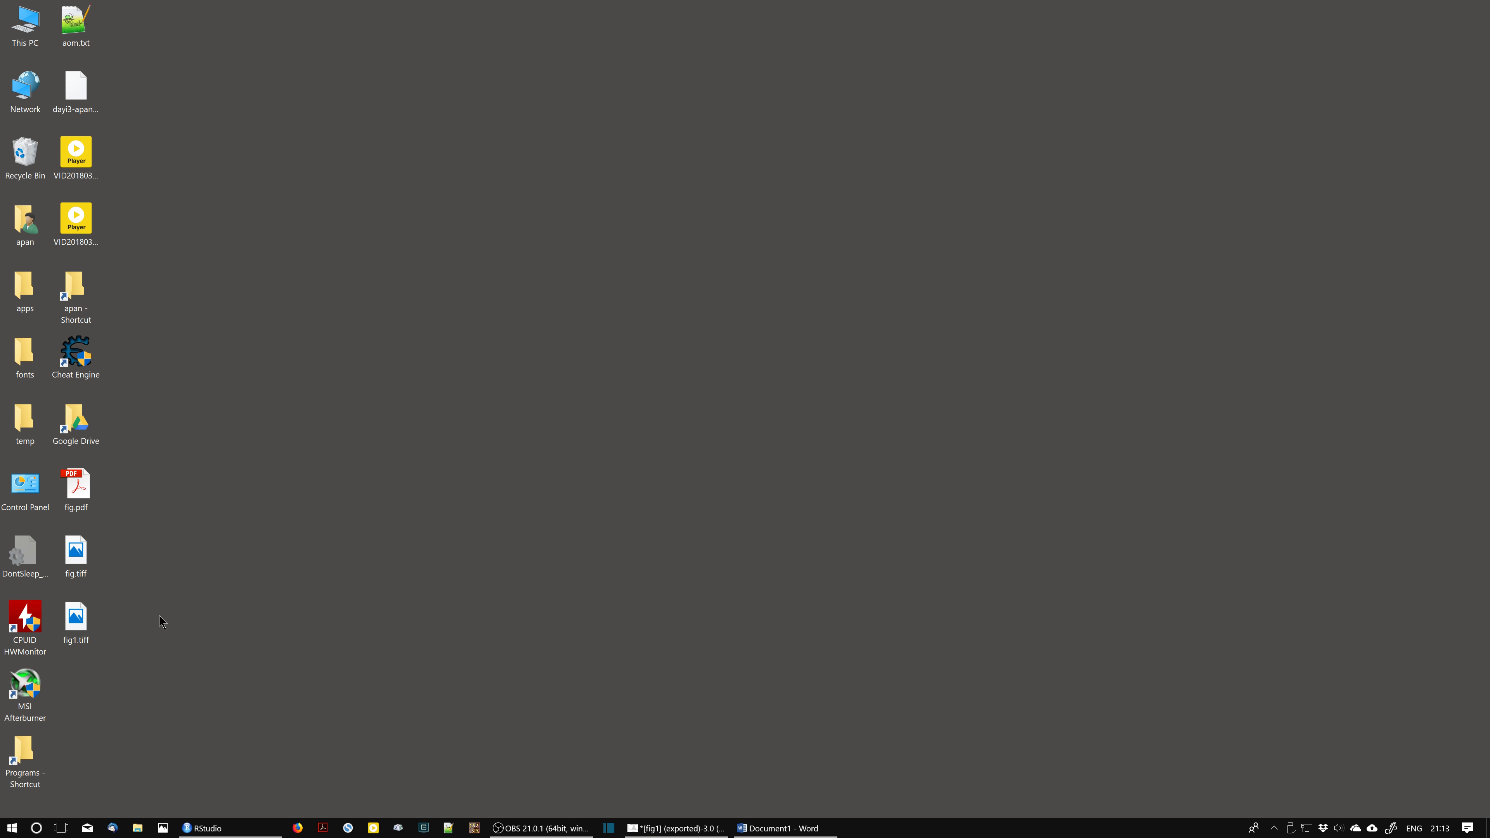
left_click_drag(159, 682, 90, 579)
left_click_drag(115, 666, 65, 546)
right_click(64, 547)
left_click(113, 533)
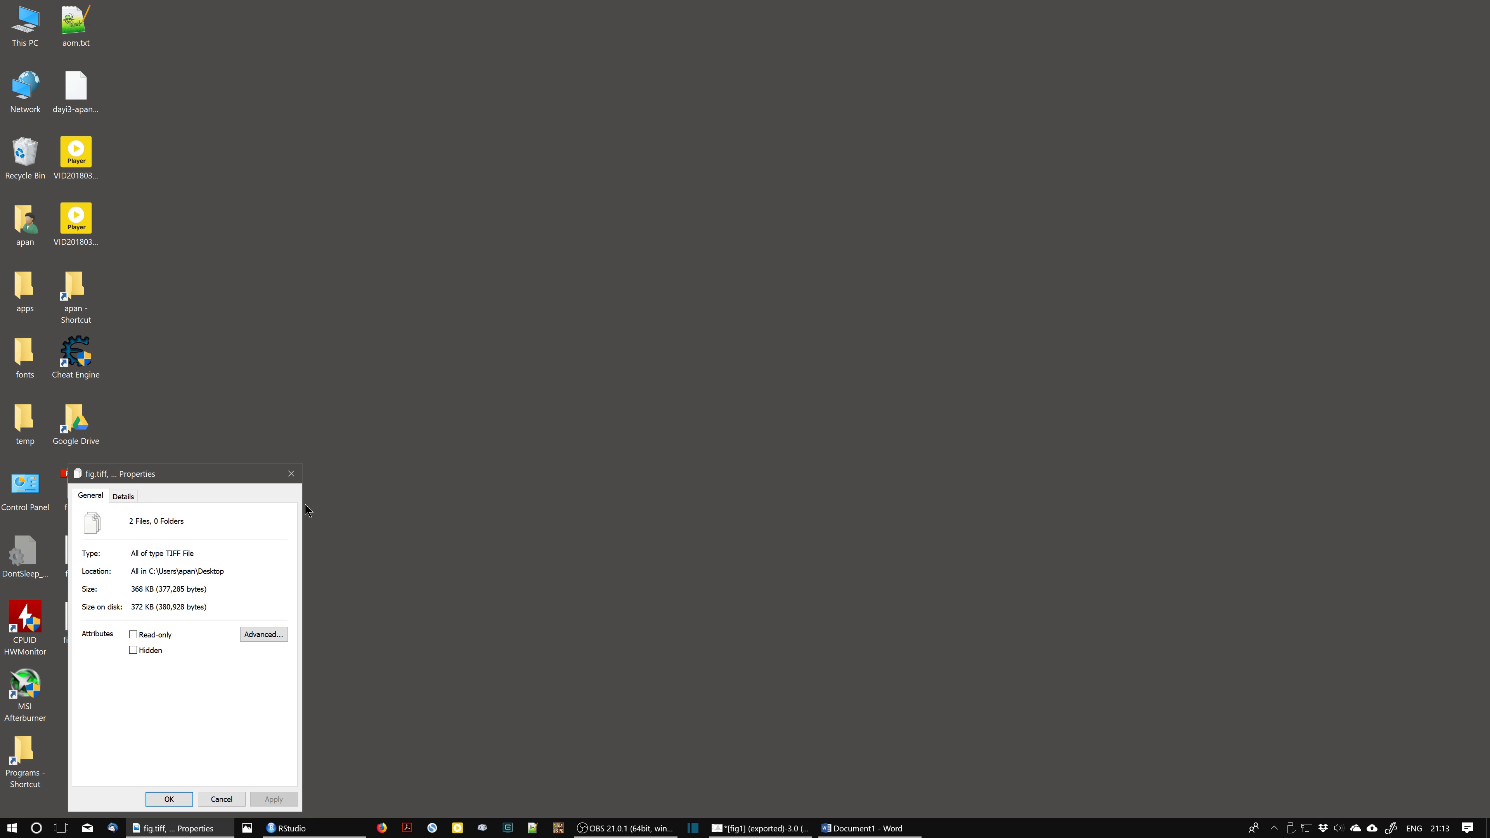
left_click_drag(215, 477, 516, 362)
left_click(593, 359)
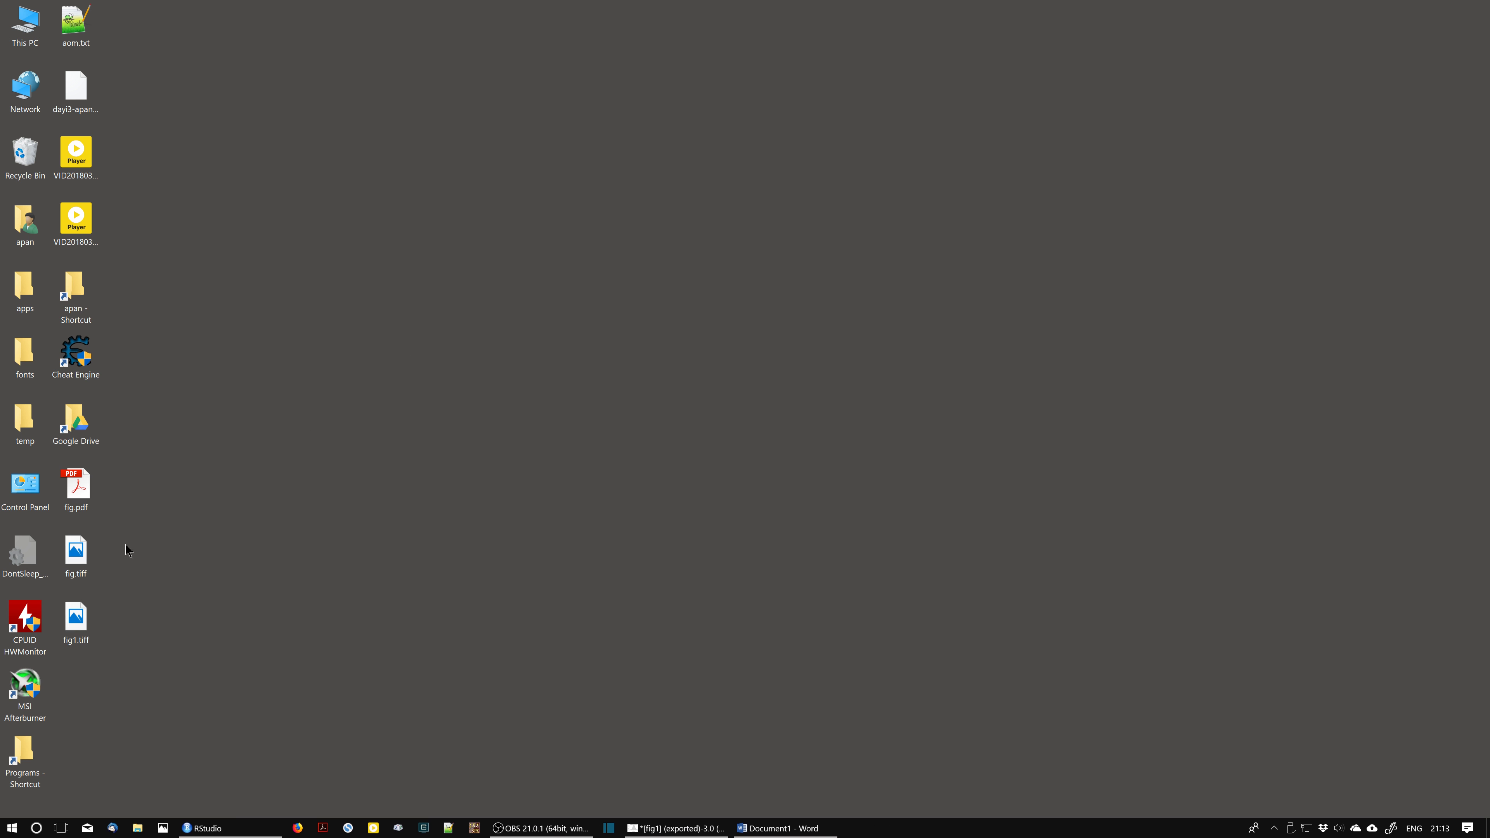
left_click_drag(125, 544, 65, 622)
right_click(67, 552)
left_click(244, 544)
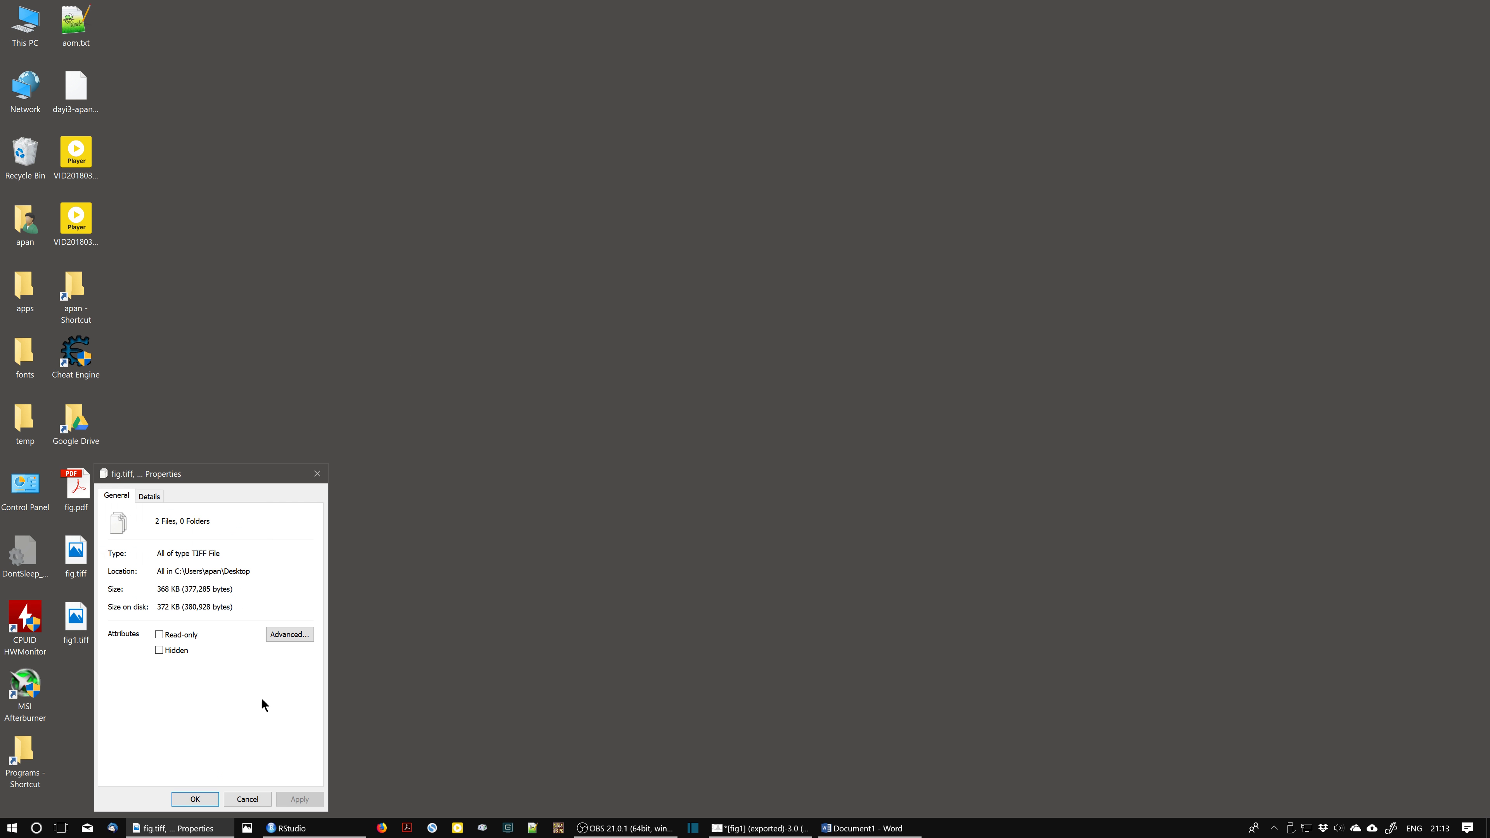
key("Escape")
- Compare fig.tiff (125 KB) and fig1.tiff (242 KB) Properties side by side, then close both
left_click(74, 554)
right_click(77, 554)
left_click(164, 543)
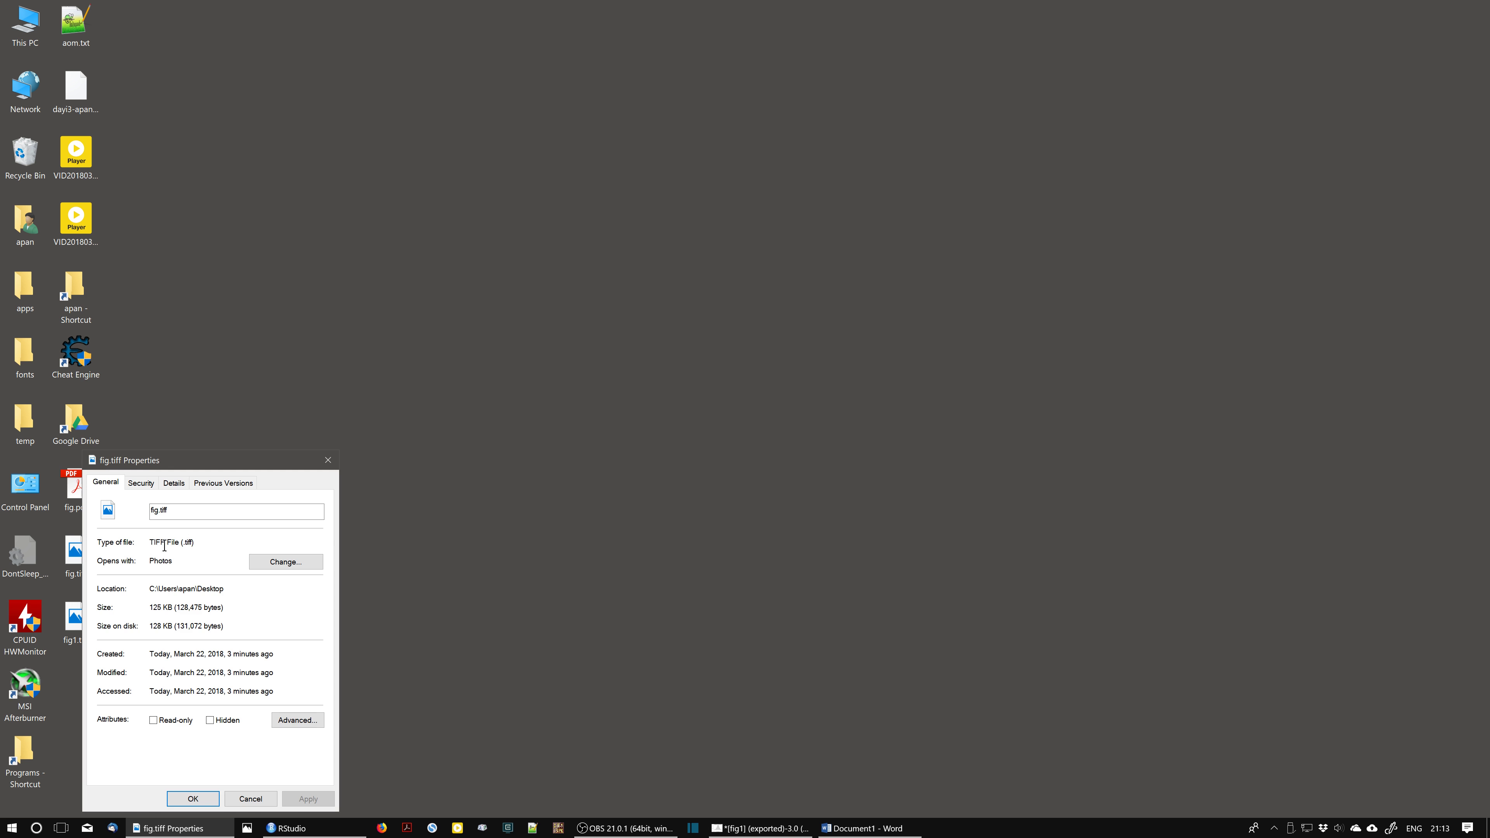
left_click_drag(235, 464, 441, 339)
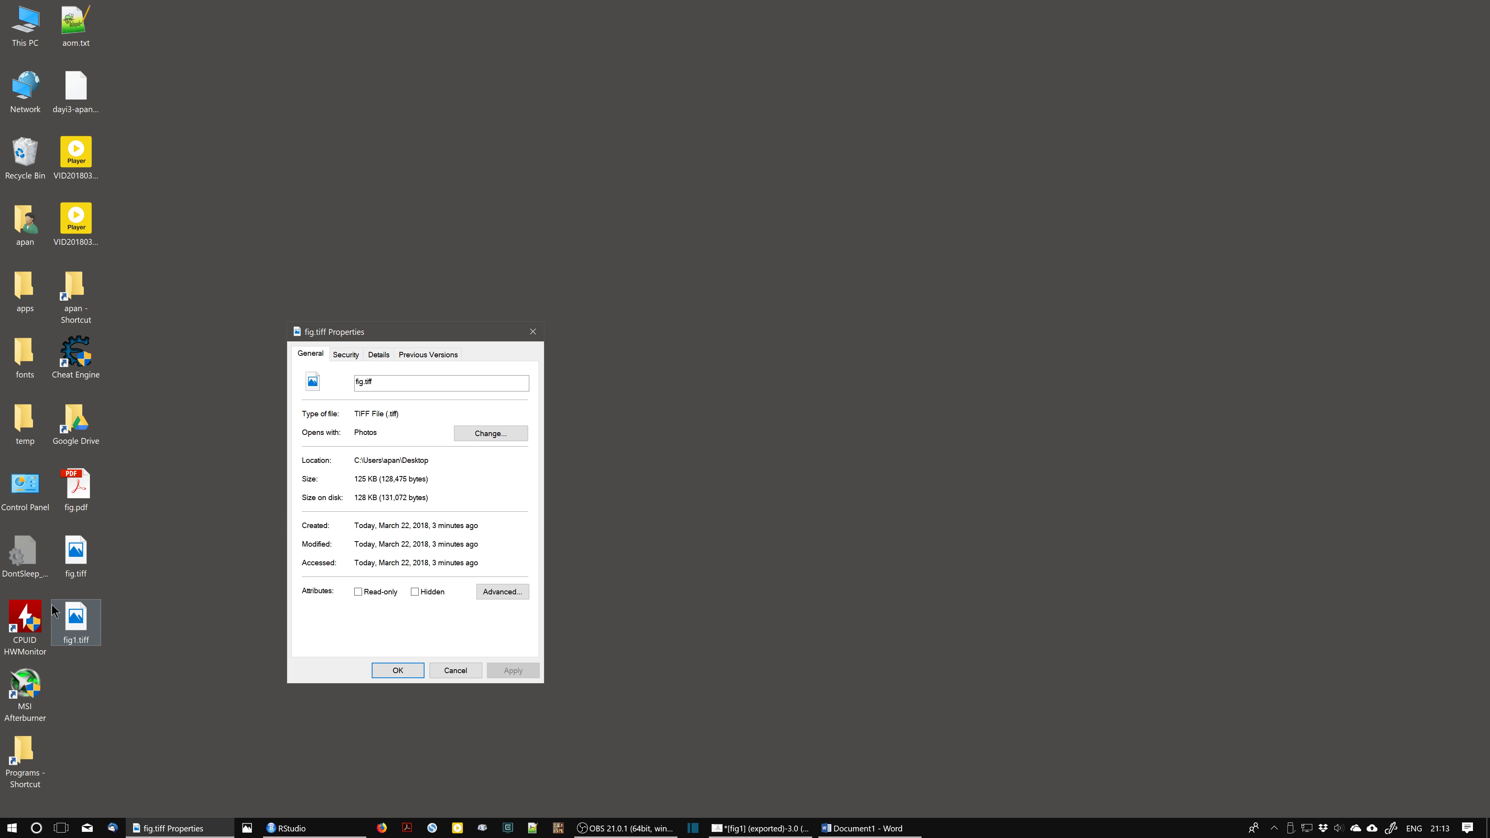
right_click(80, 621)
left_click(112, 605)
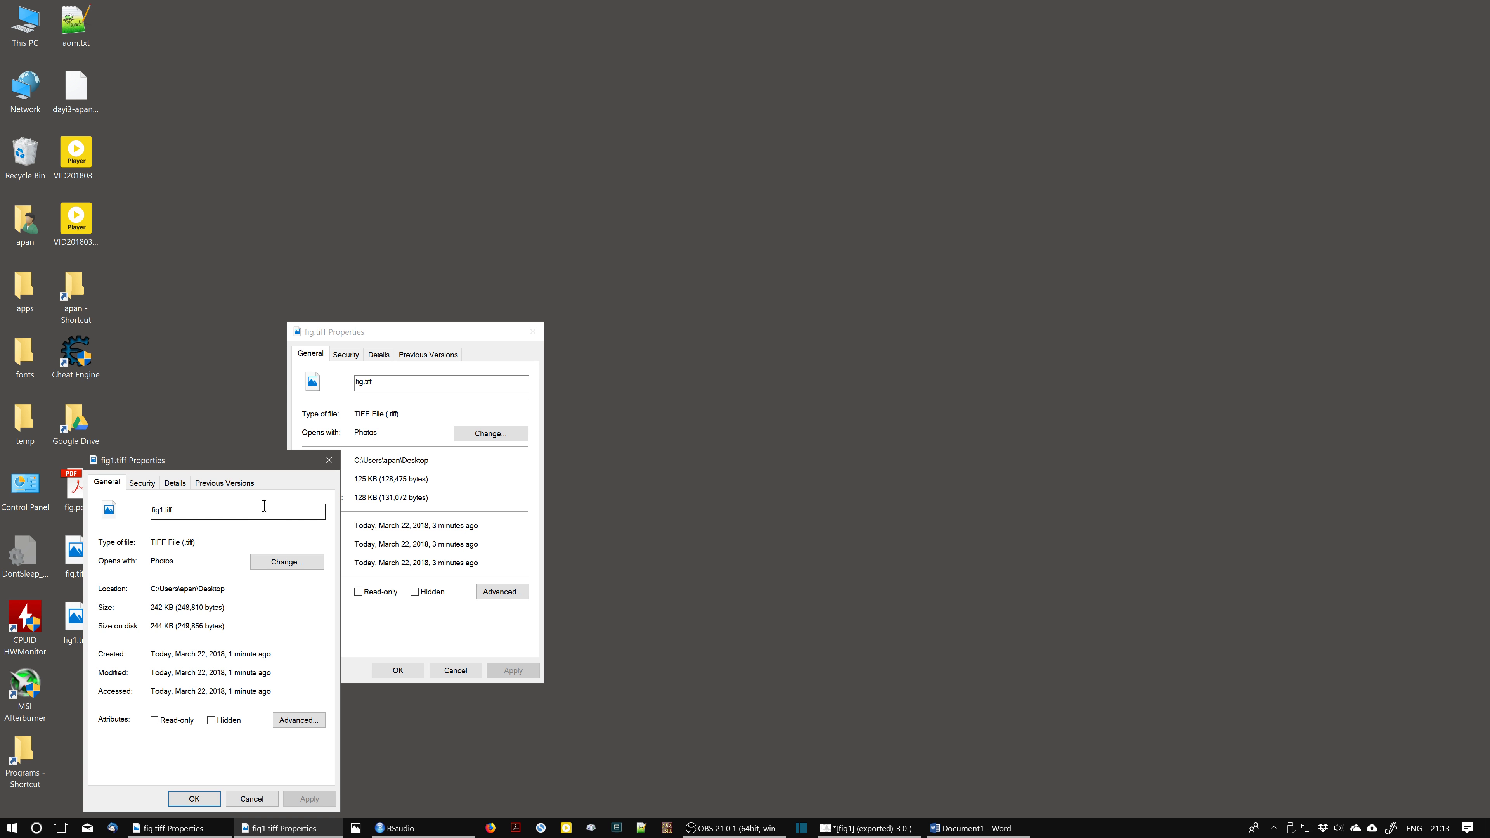
left_click_drag(205, 468, 716, 330)
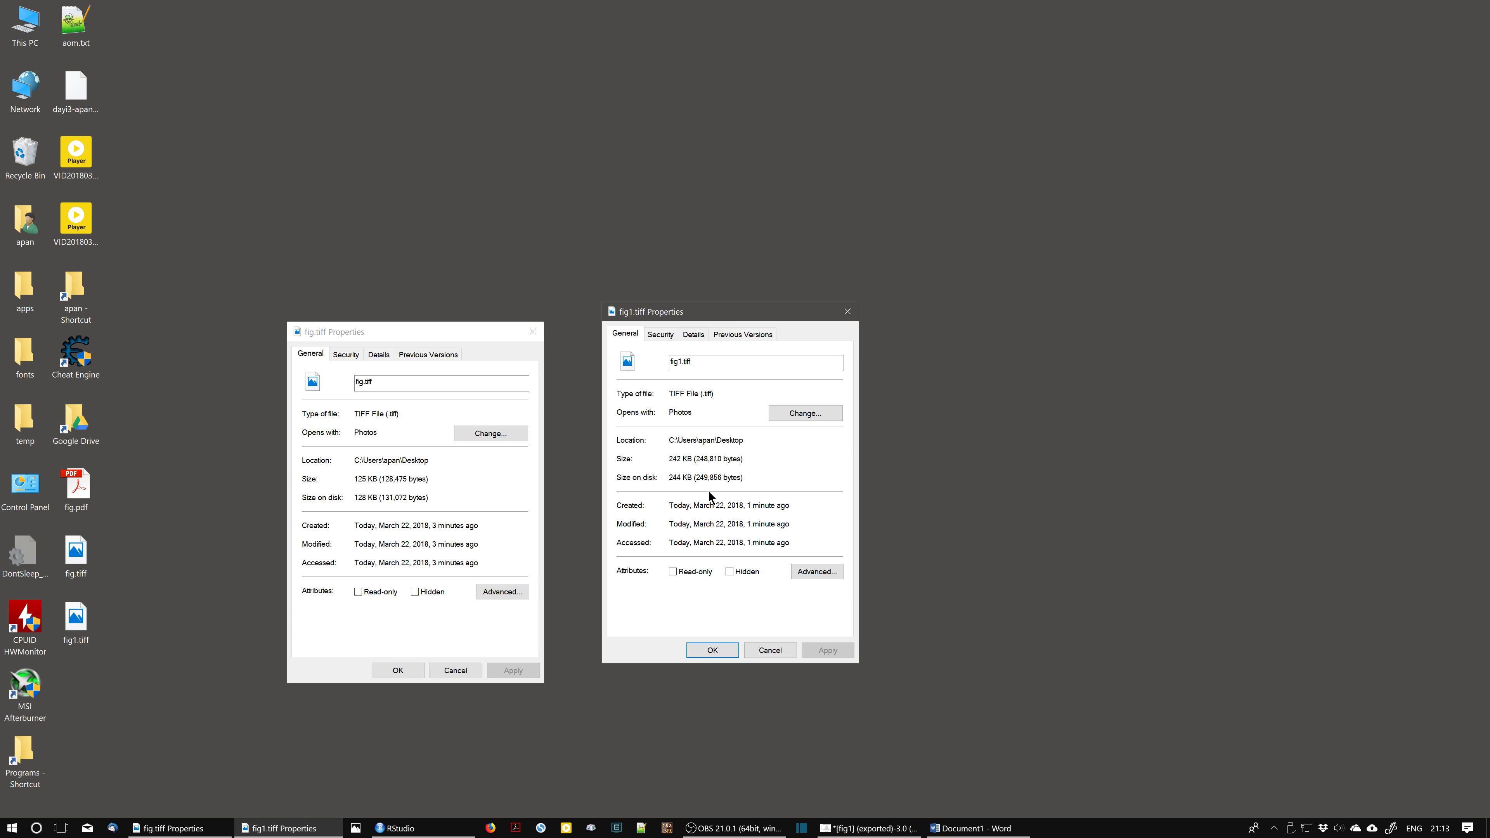
left_click(764, 649)
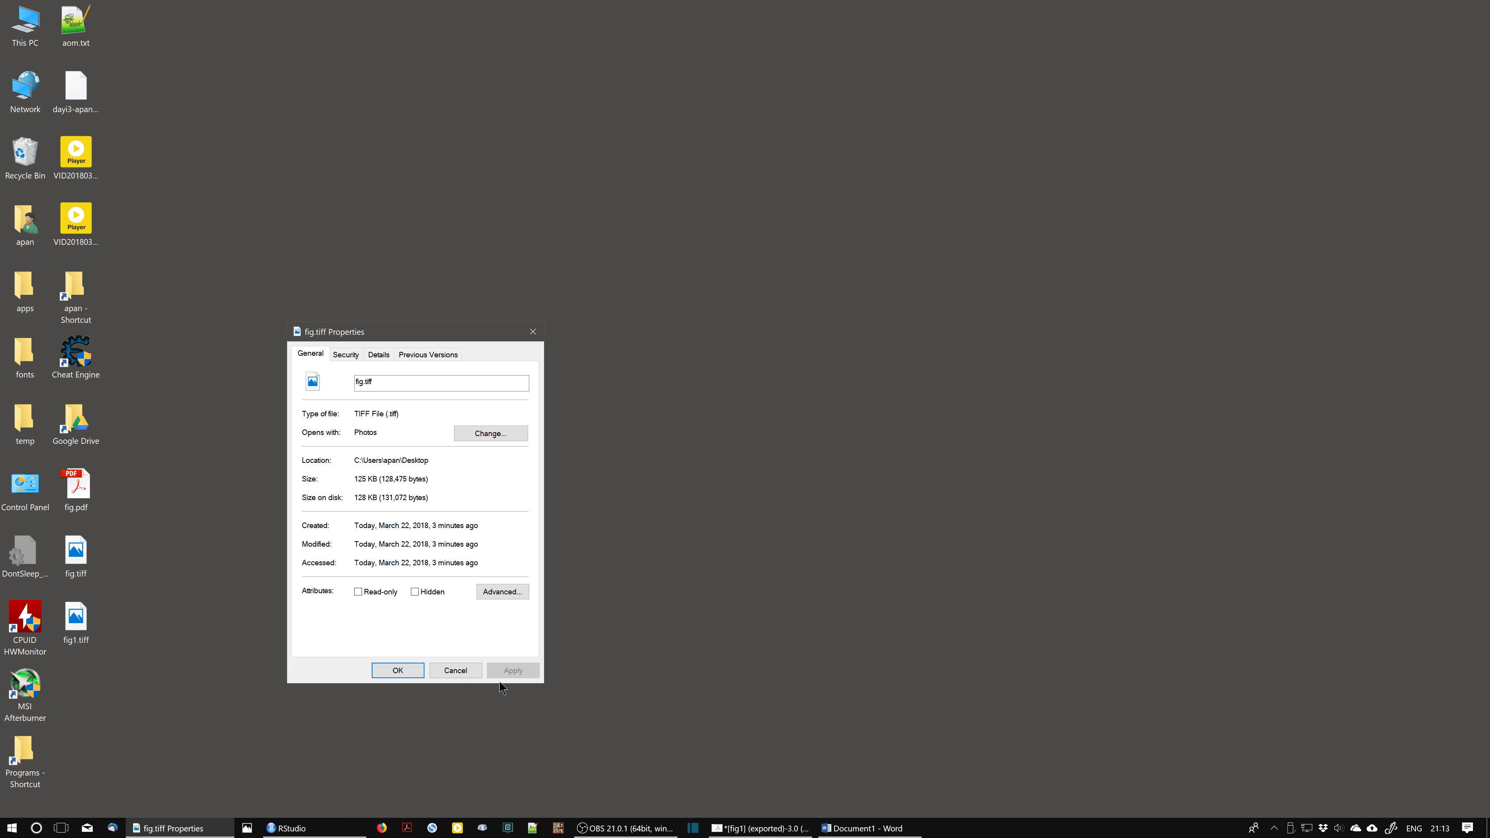
left_click(456, 670)
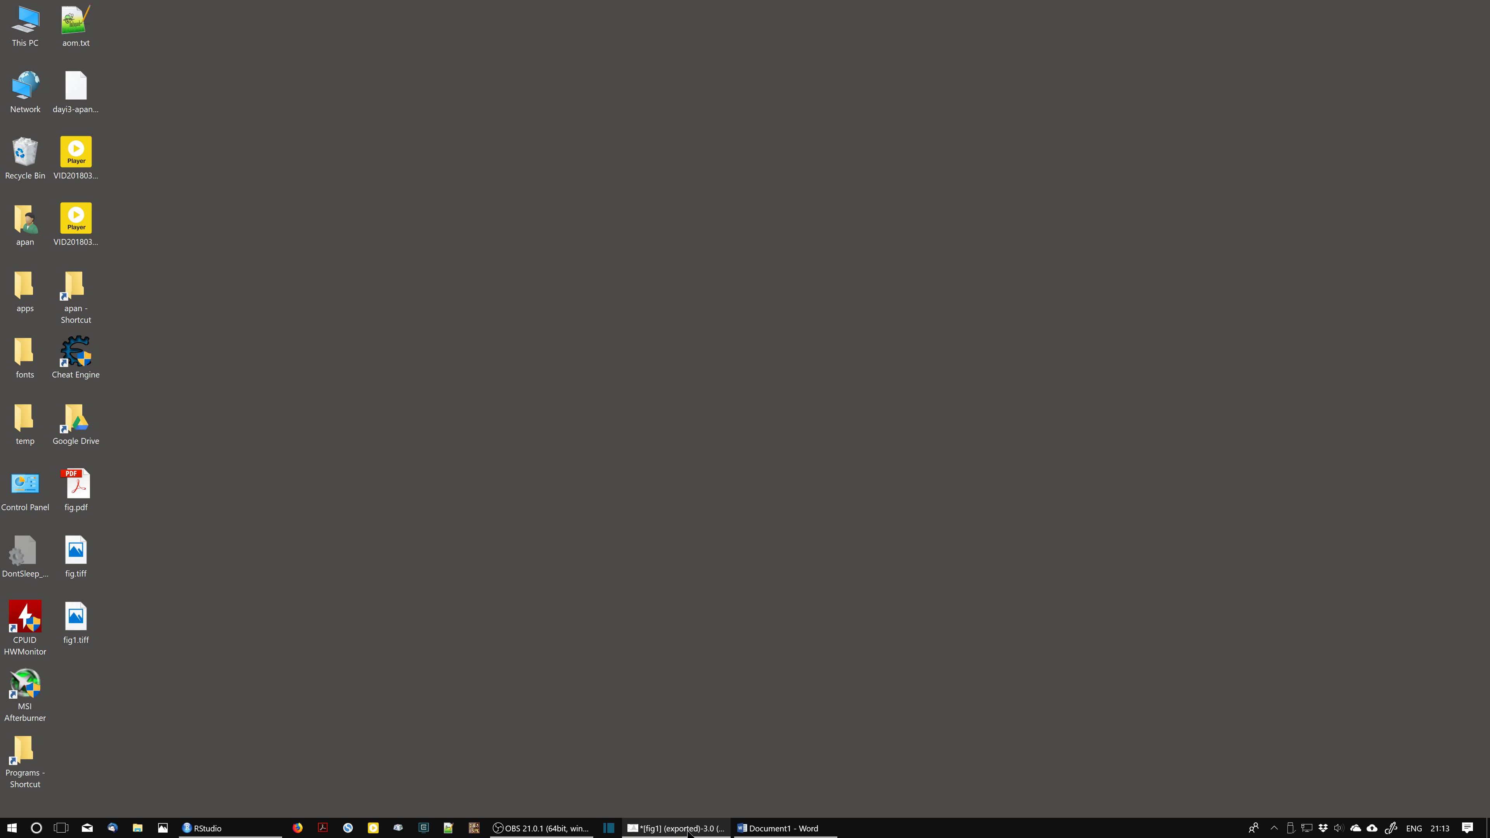
left_click(541, 828)
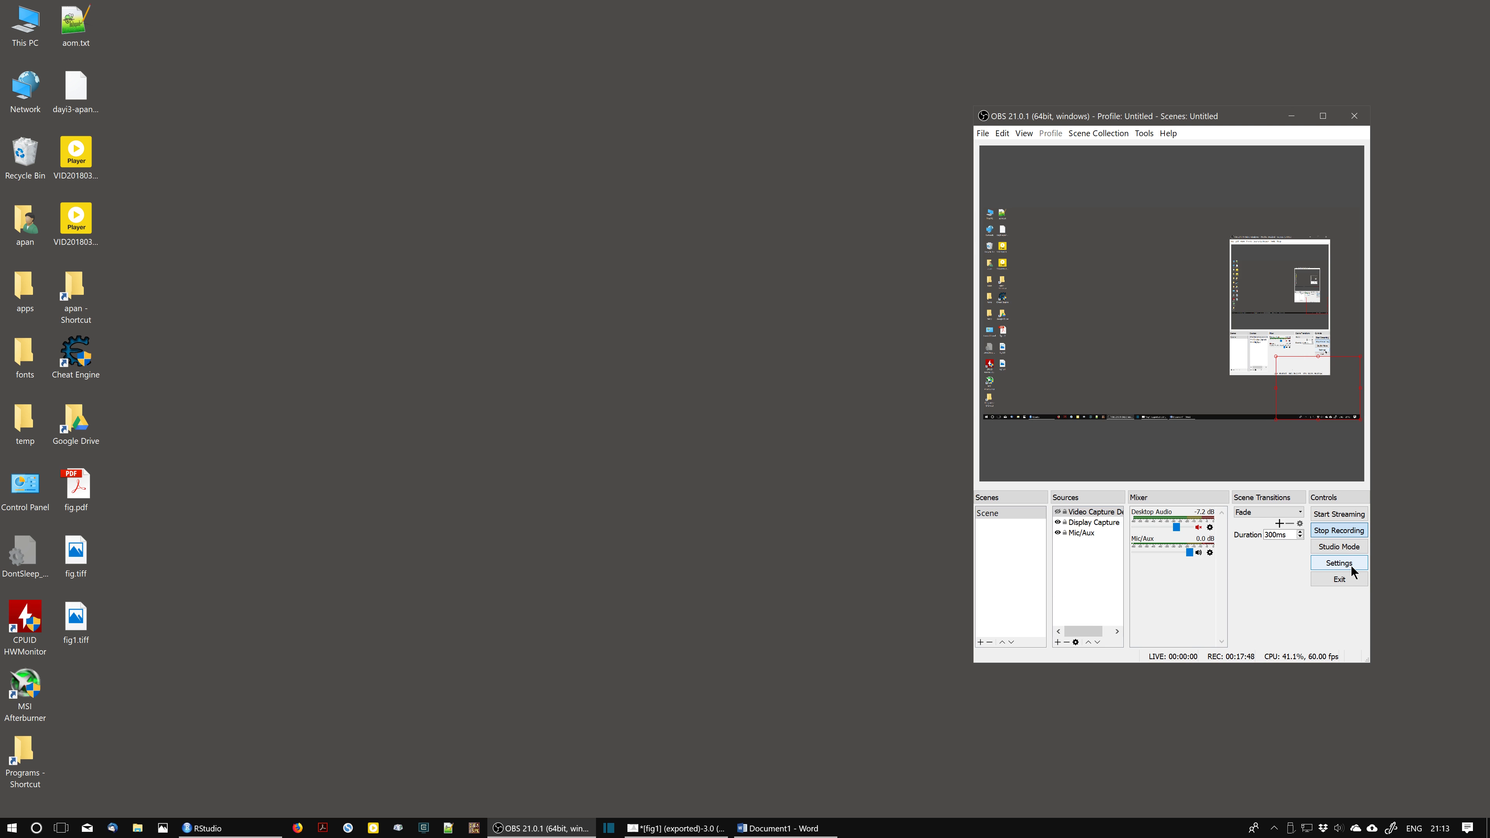